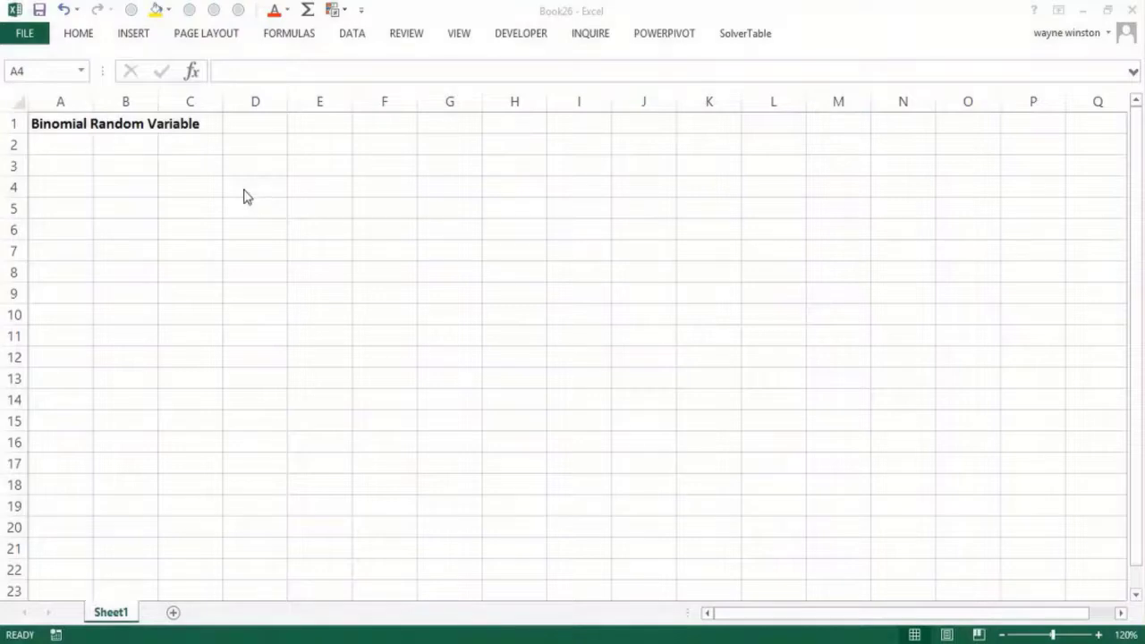
- List the three binomial conditions in C3:C5: repeated independent trials, success or failure, same chance of success
{"action": "left_click", "coordinate": [197, 168]}
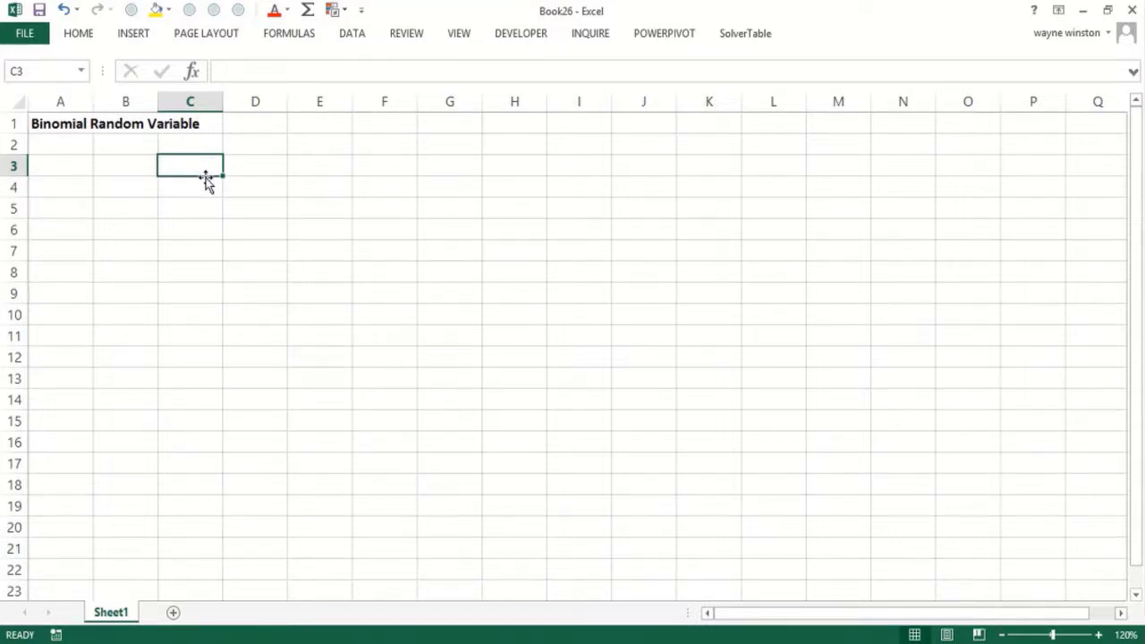
{"action": "type", "text": "Reap"}
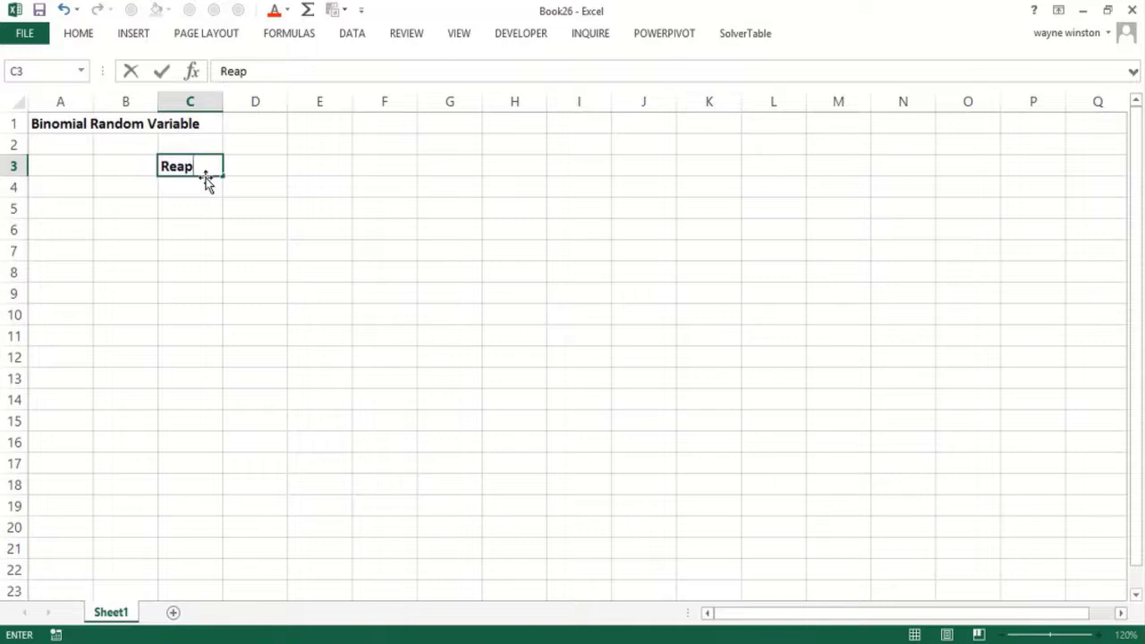
{"action": "key", "text": "BackSpace"}
{"action": "key", "text": "BackSpace"}
{"action": "type", "text": "peated"}
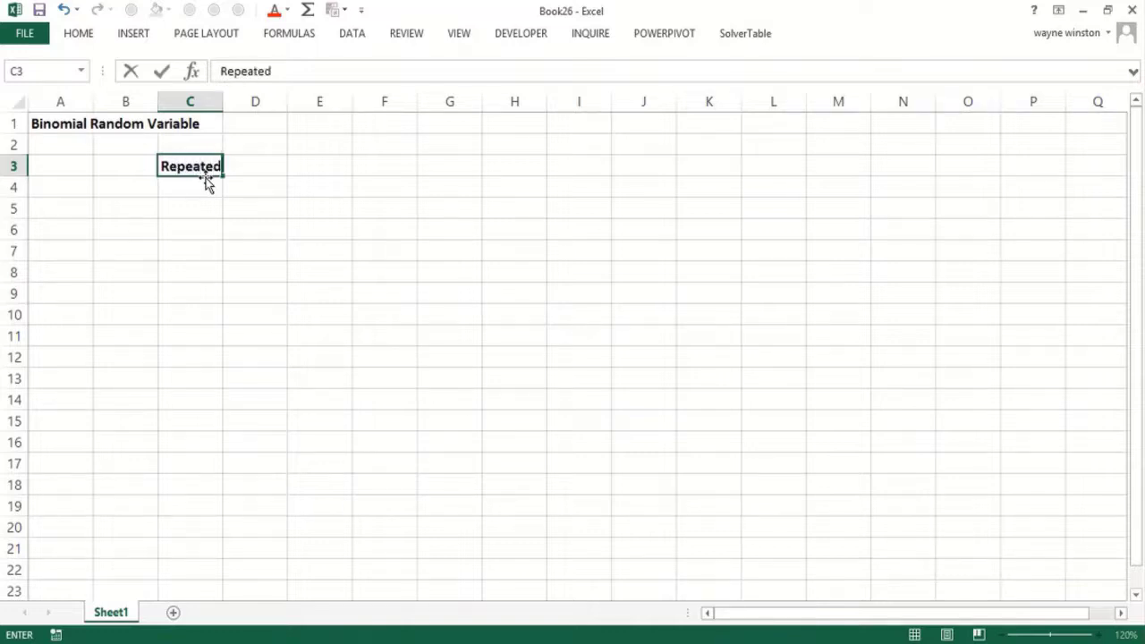
{"action": "type", "text": " independent"}
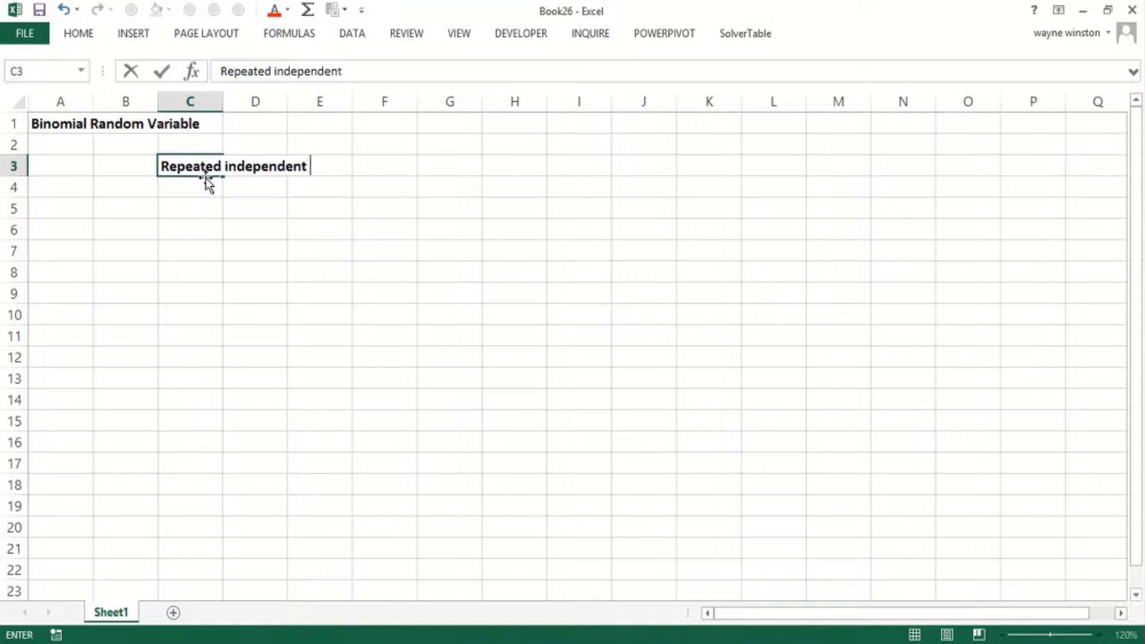
{"action": "type", "text": " trials"}
{"action": "key", "text": "Return"}
{"action": "type", "text": "outcome o"}
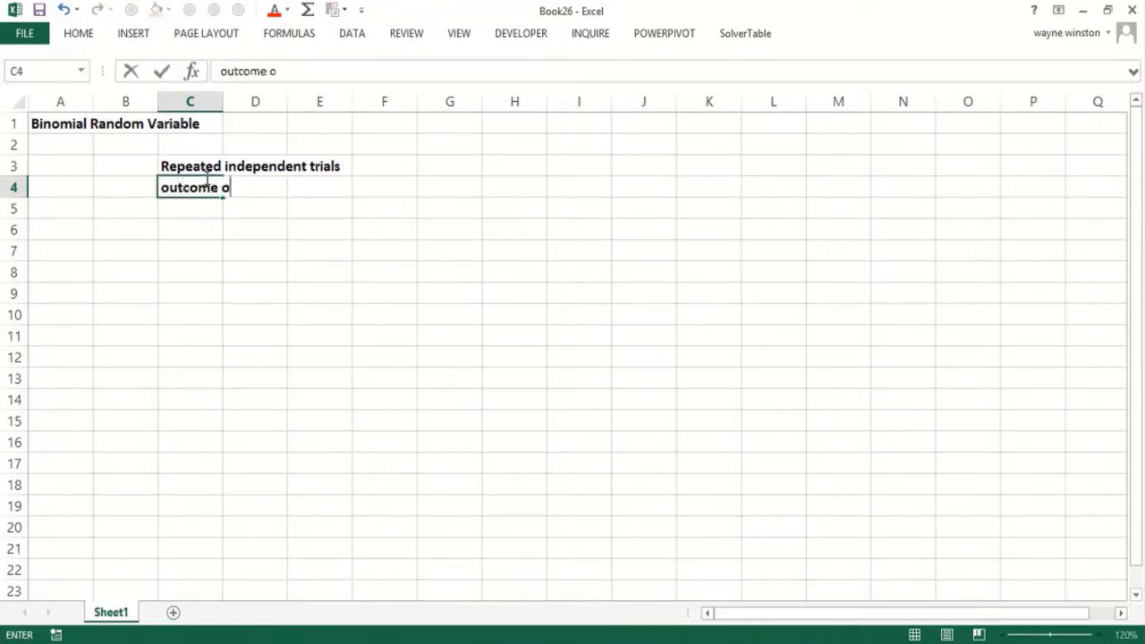
{"action": "type", "text": "f each tri"}
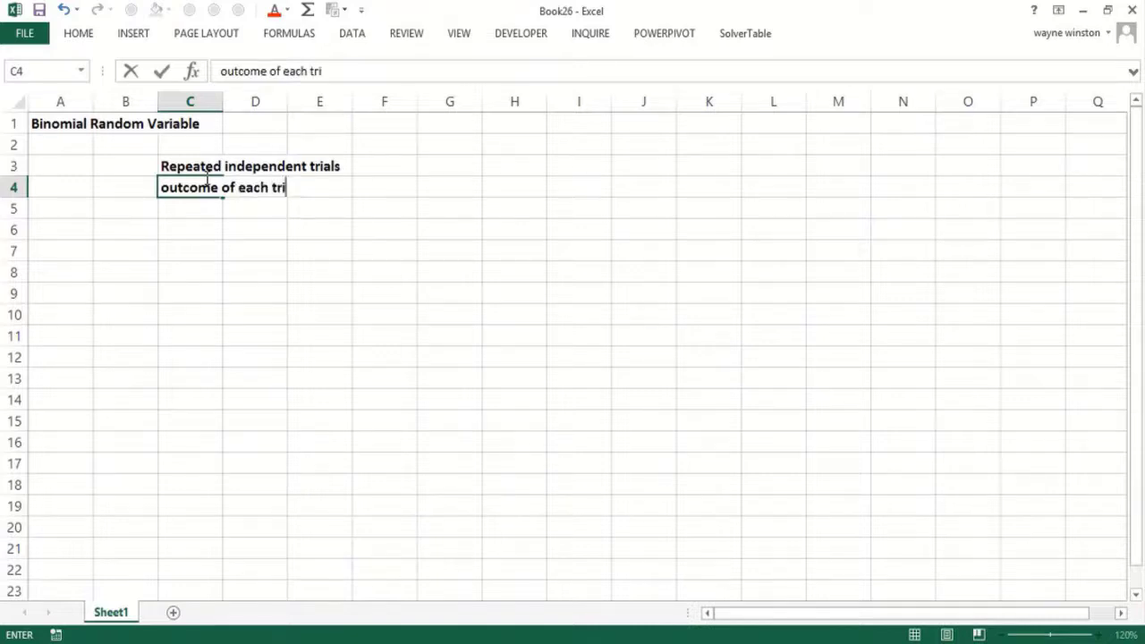
{"action": "type", "text": "al is a succ"}
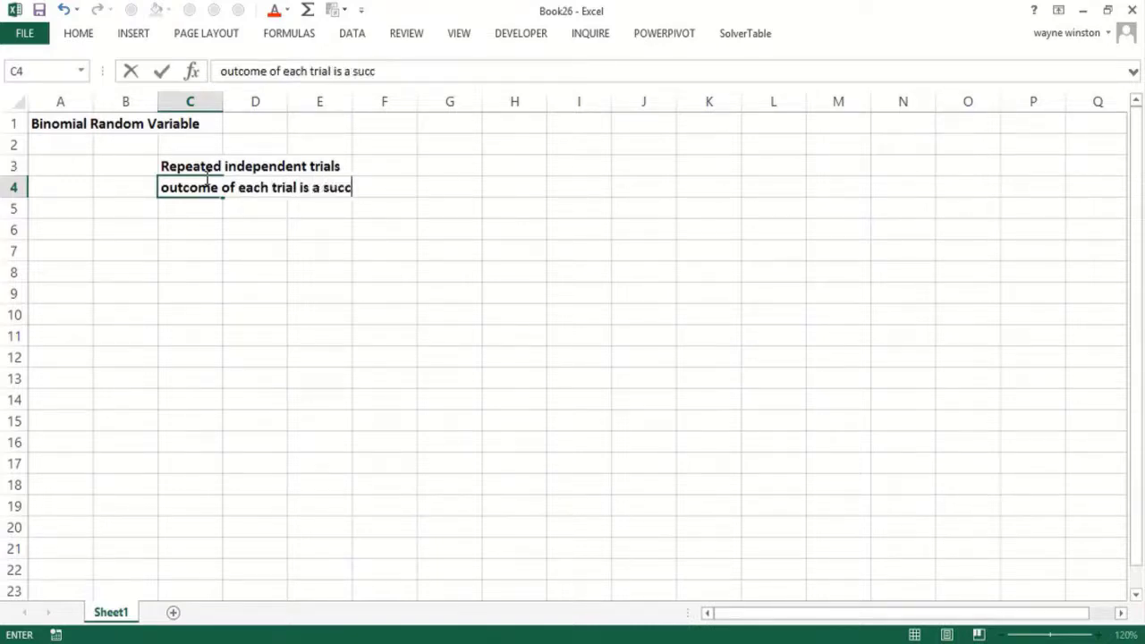
{"action": "type", "text": "ess or f"}
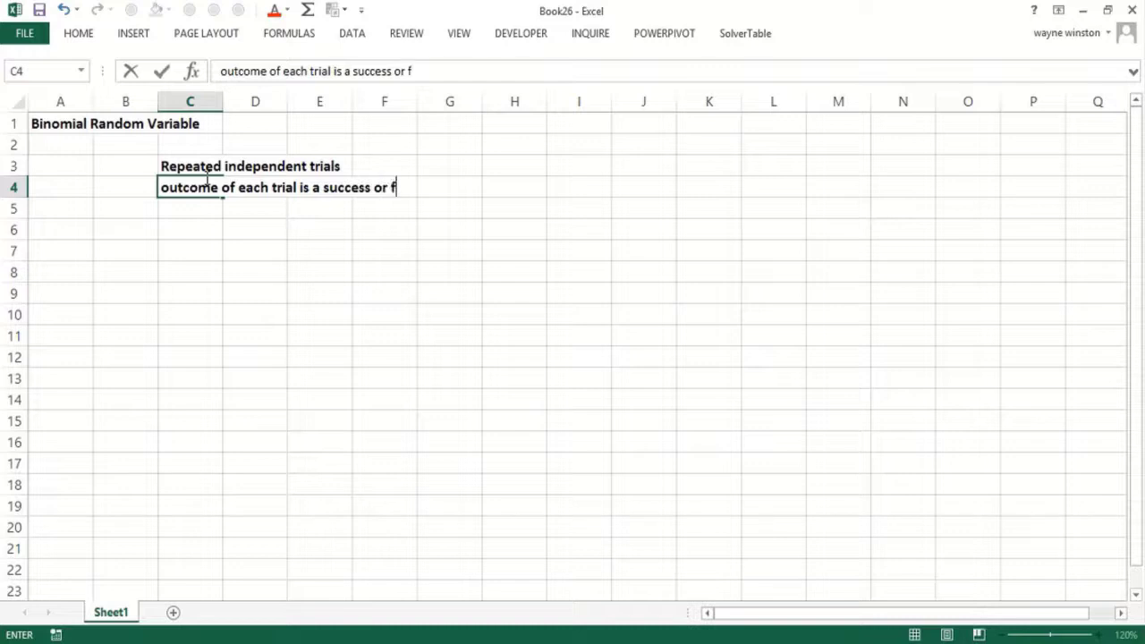
{"action": "type", "text": "ailure"}
{"action": "key", "text": "Return"}
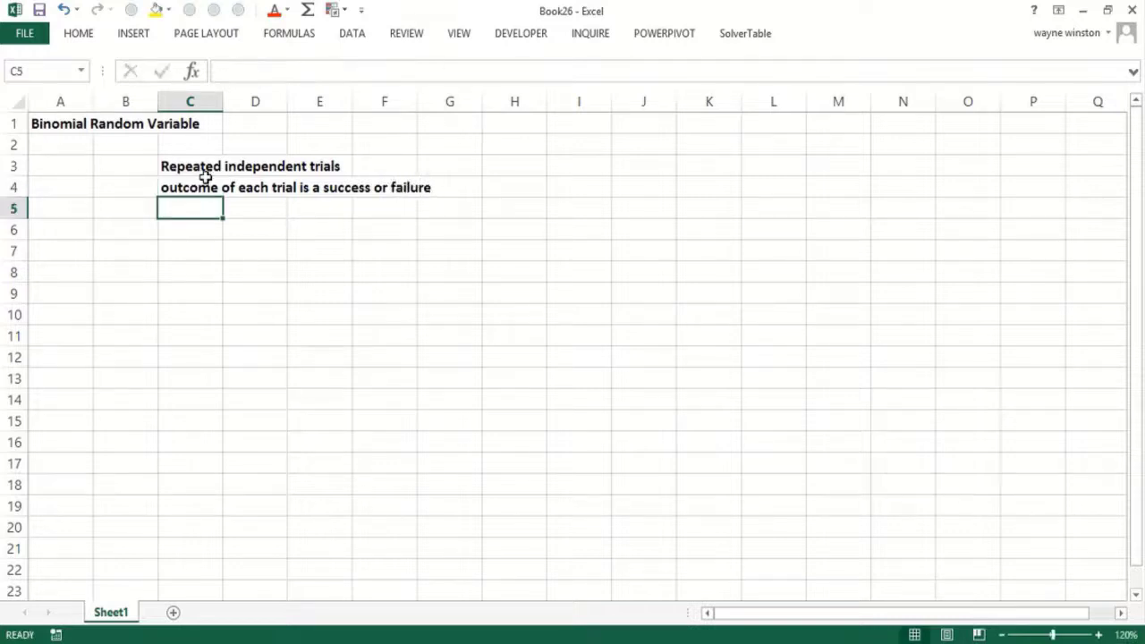
{"action": "type", "text": "same chance"}
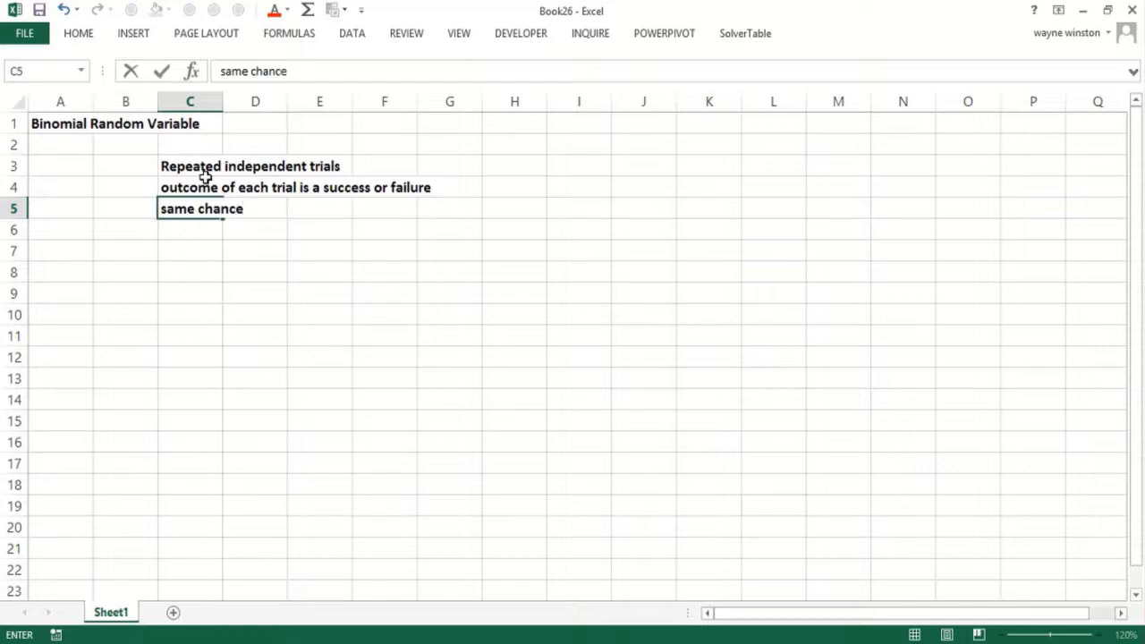
{"action": "type", "text": " of success"}
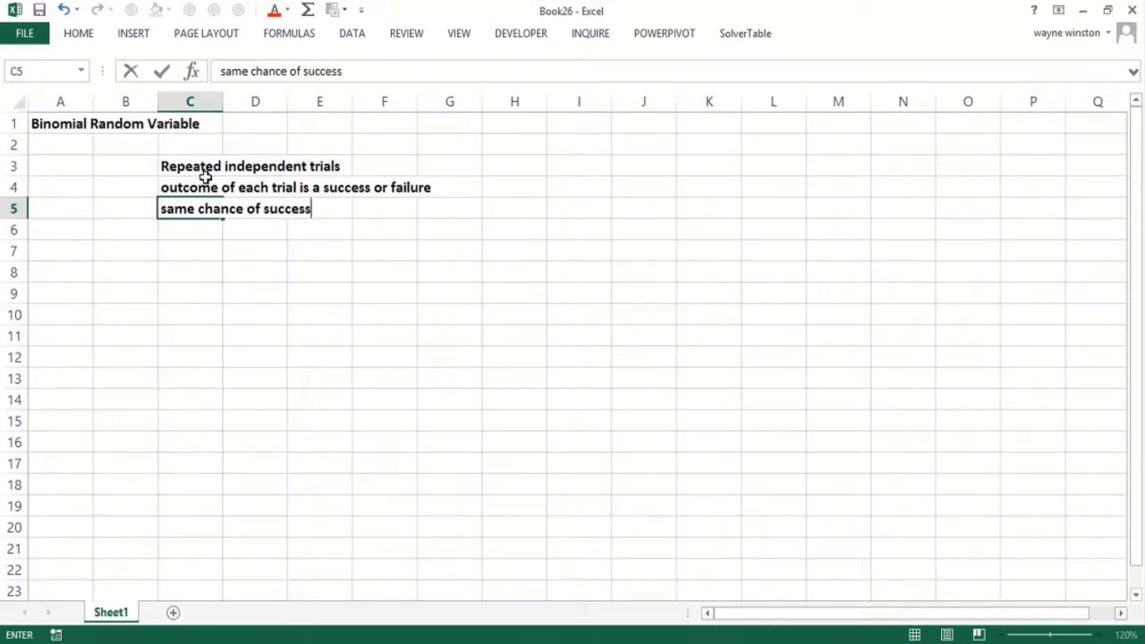
{"action": "type", "text": " on each trial"}
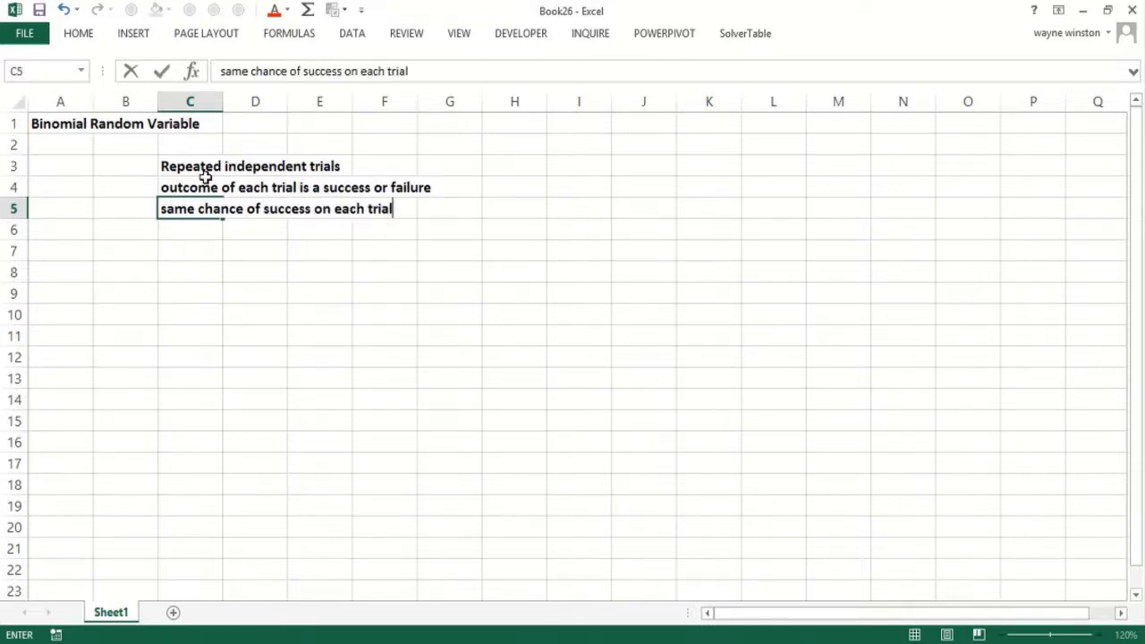
{"action": "key", "text": "Return"}
- Define 'n=number of trials' in C6 and 'p=probability of success on each trials' in C7
{"action": "type", "text": "n="}
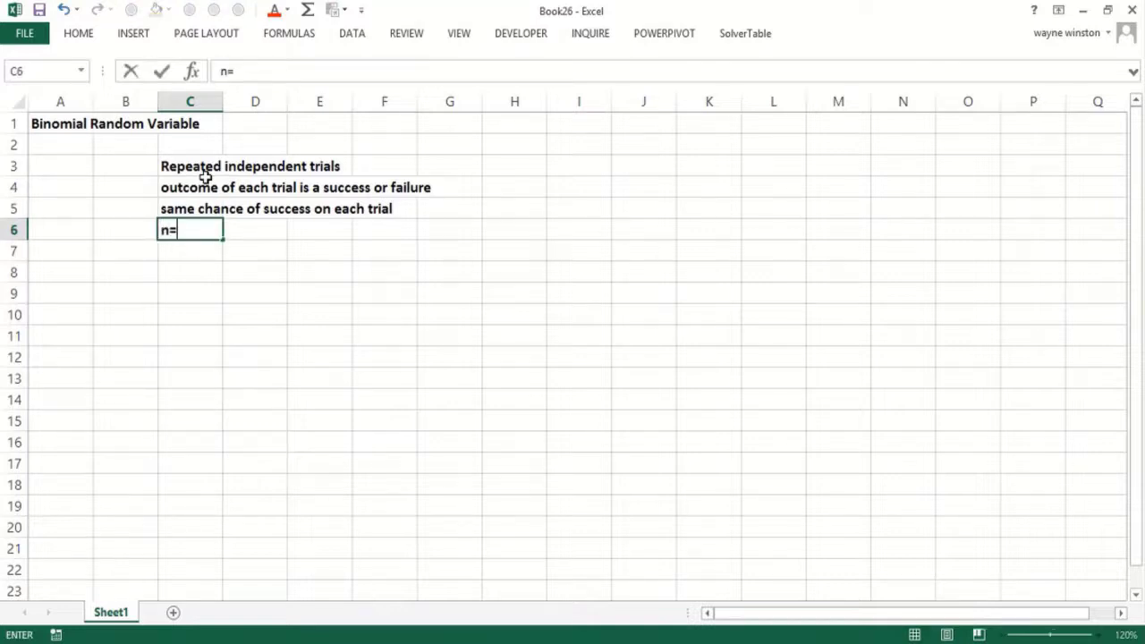
{"action": "type", "text": "number of trials"}
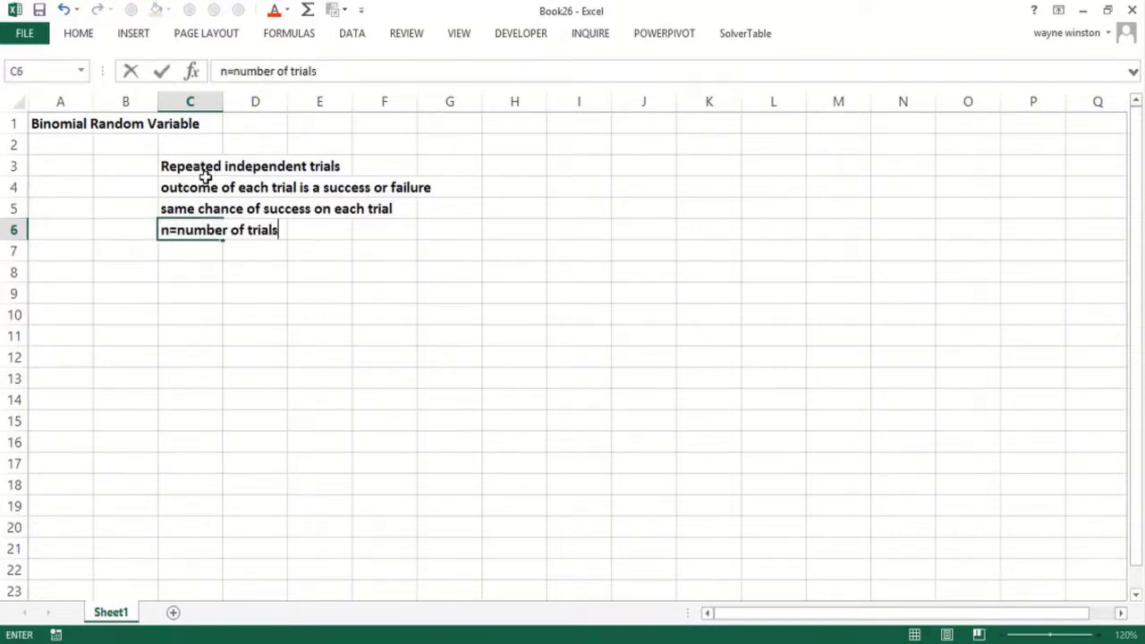
{"action": "key", "text": "ctrl+Return"}
{"action": "key", "text": "Down"}
{"action": "type", "text": "p"}
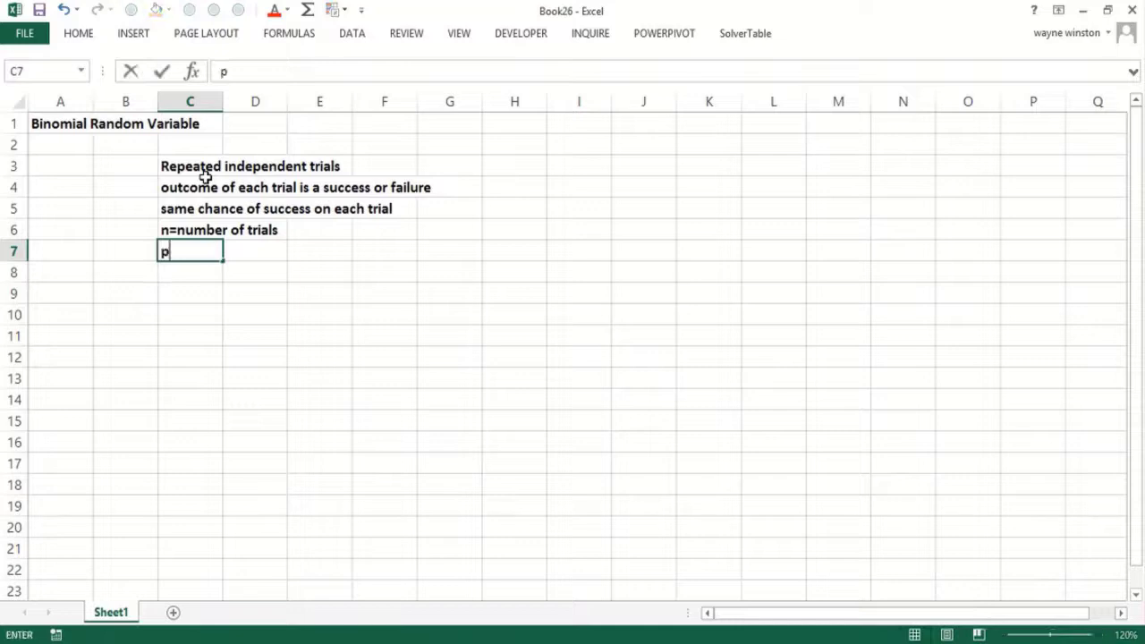
{"action": "type", "text": "=probabi"}
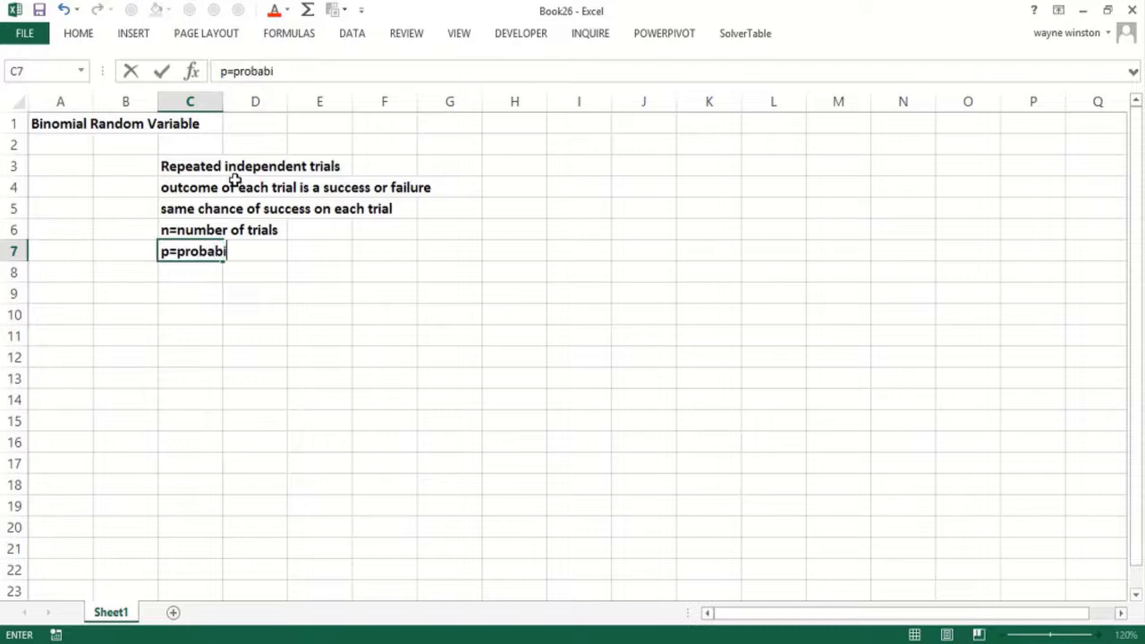
{"action": "type", "text": "lity of su"}
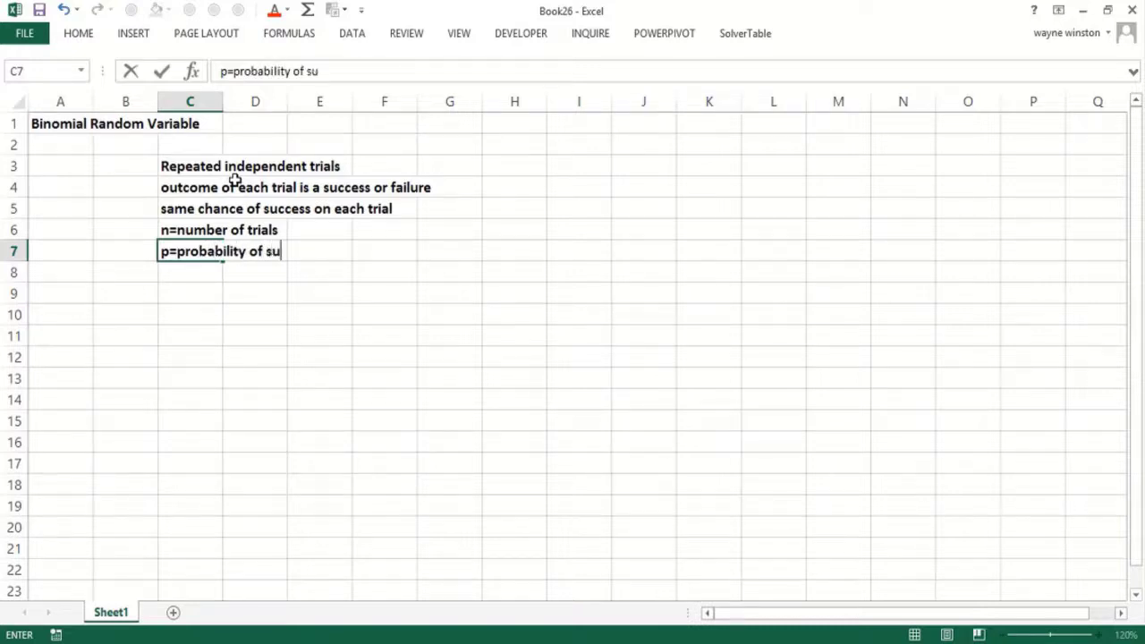
{"action": "type", "text": "ccess on eahc trial"}
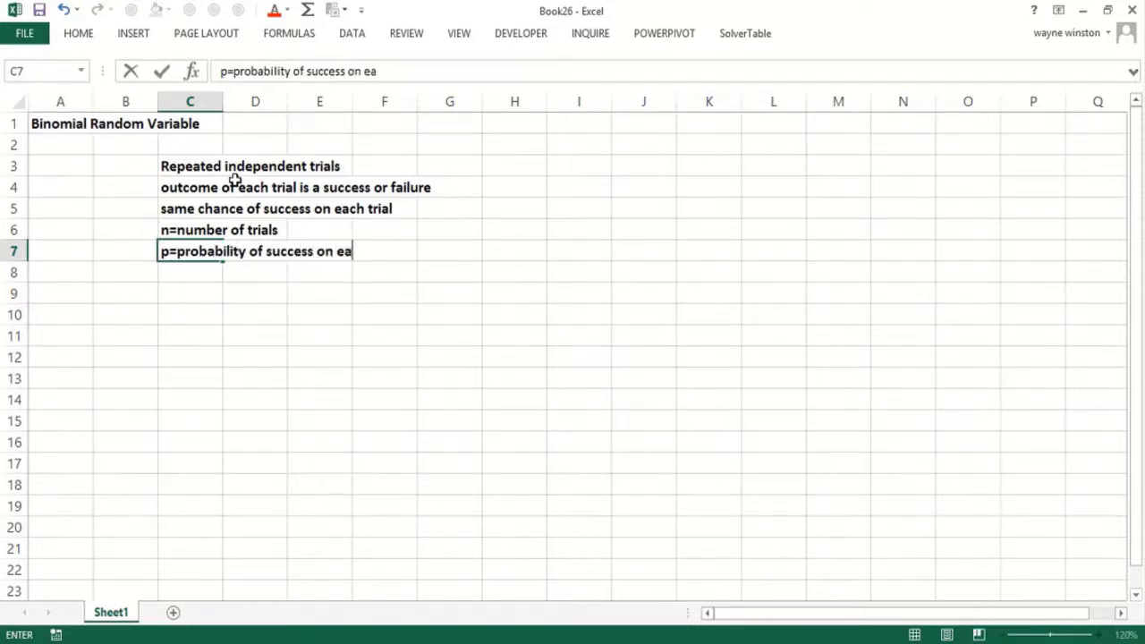
{"action": "key", "text": "BackSpace"}
{"action": "key", "text": "BackSpace"}
{"action": "key", "text": "BackSpace"}
{"action": "key", "text": "BackSpace"}
{"action": "key", "text": "BackSpace"}
{"action": "key", "text": "BackSpace"}
{"action": "key", "text": "BackSpace"}
{"action": "key", "text": "BackSpace"}
{"action": "type", "text": "ch trials"}
{"action": "key", "text": "Return"}
{"action": "key", "text": "Return"}
{"action": "key", "text": "Return"}
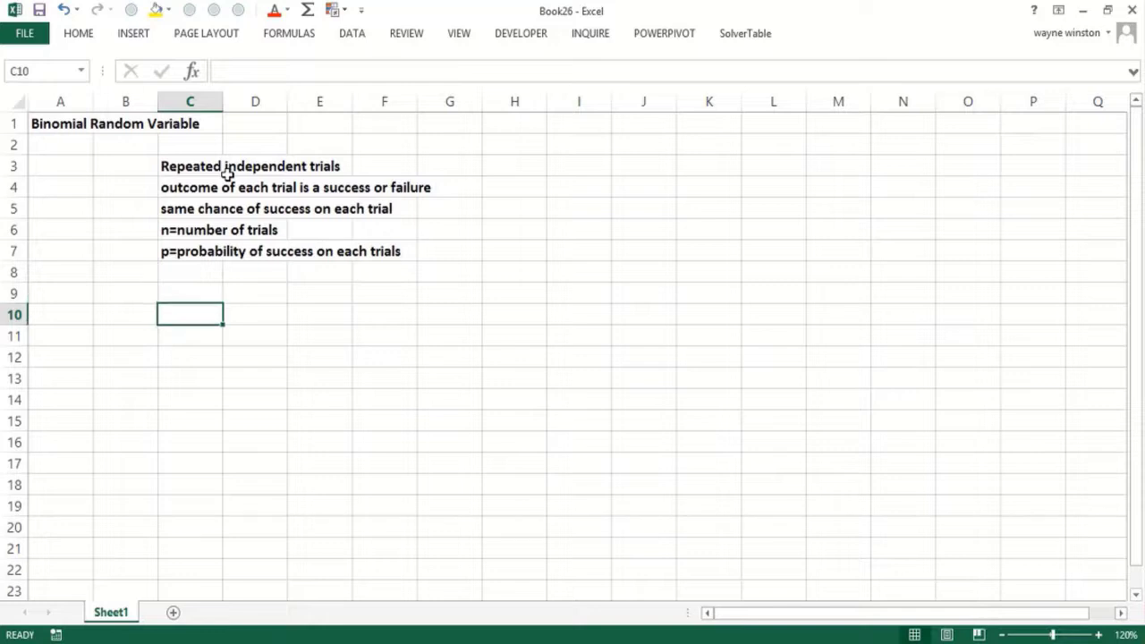
- Enter 'Toss a coin 100 times' and 'How many heads show up?' on consecutive rows
{"action": "type", "text": "Toss"}
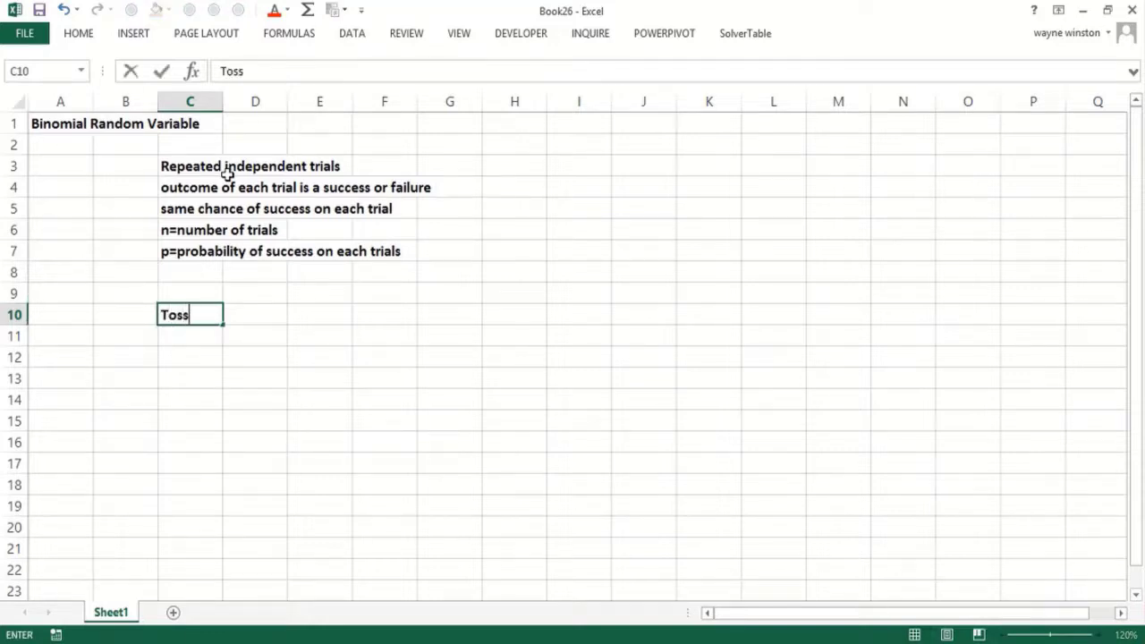
{"action": "type", "text": " a coin 10"}
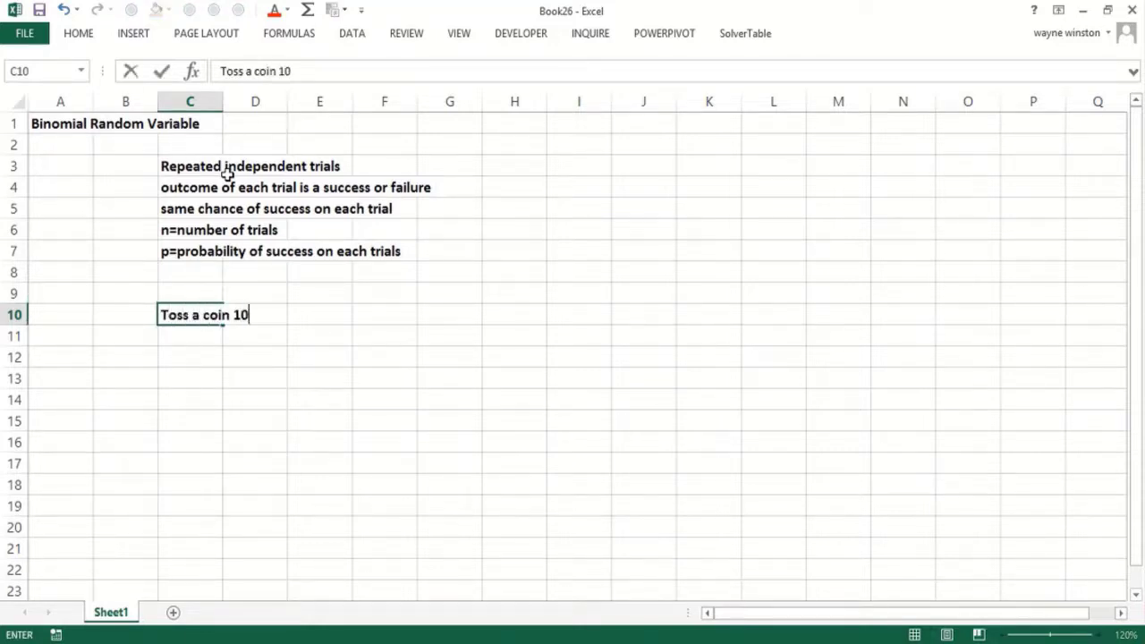
{"action": "type", "text": "0 times"}
{"action": "key", "text": "Return"}
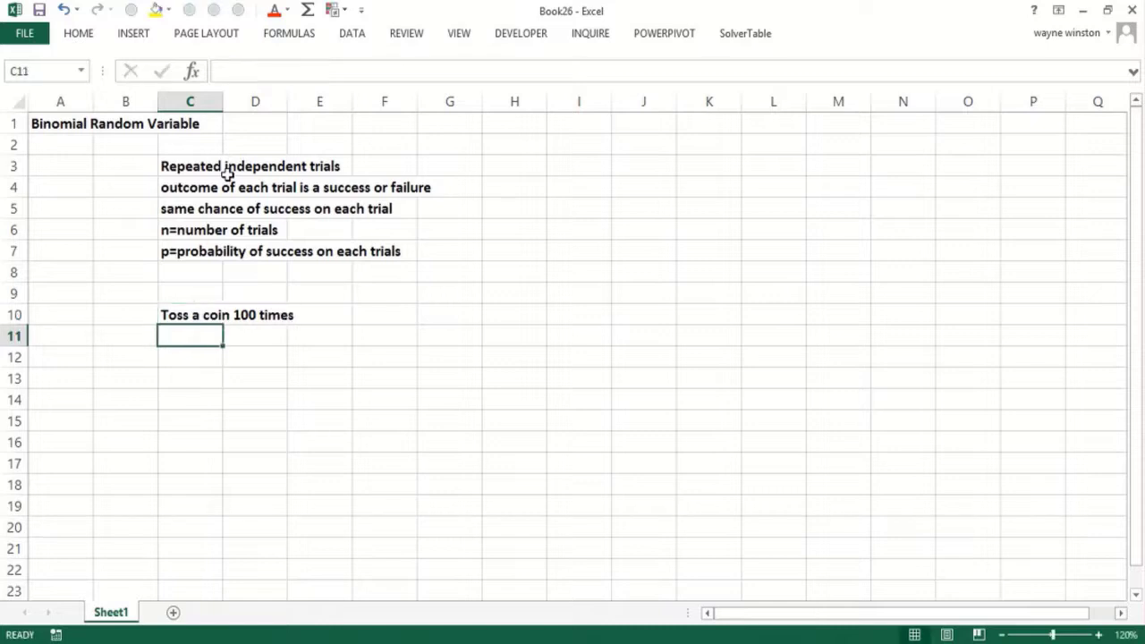
{"action": "type", "text": "How many hesds"}
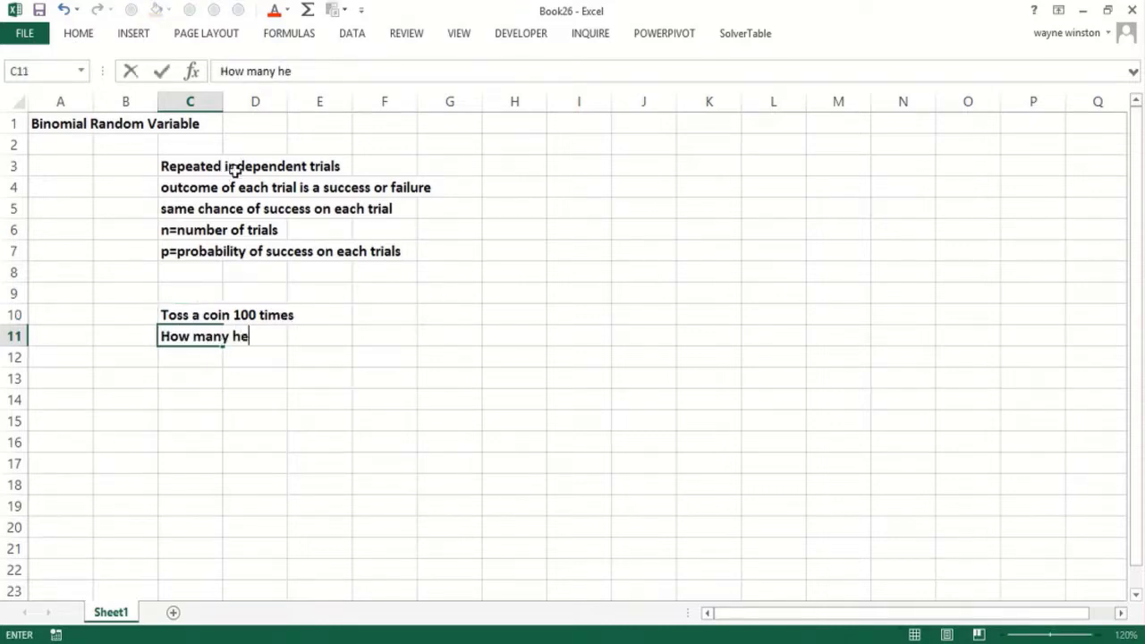
{"action": "key", "text": "BackSpace"}
{"action": "key", "text": "BackSpace"}
{"action": "key", "text": "BackSpace"}
{"action": "type", "text": "ads show up?"}
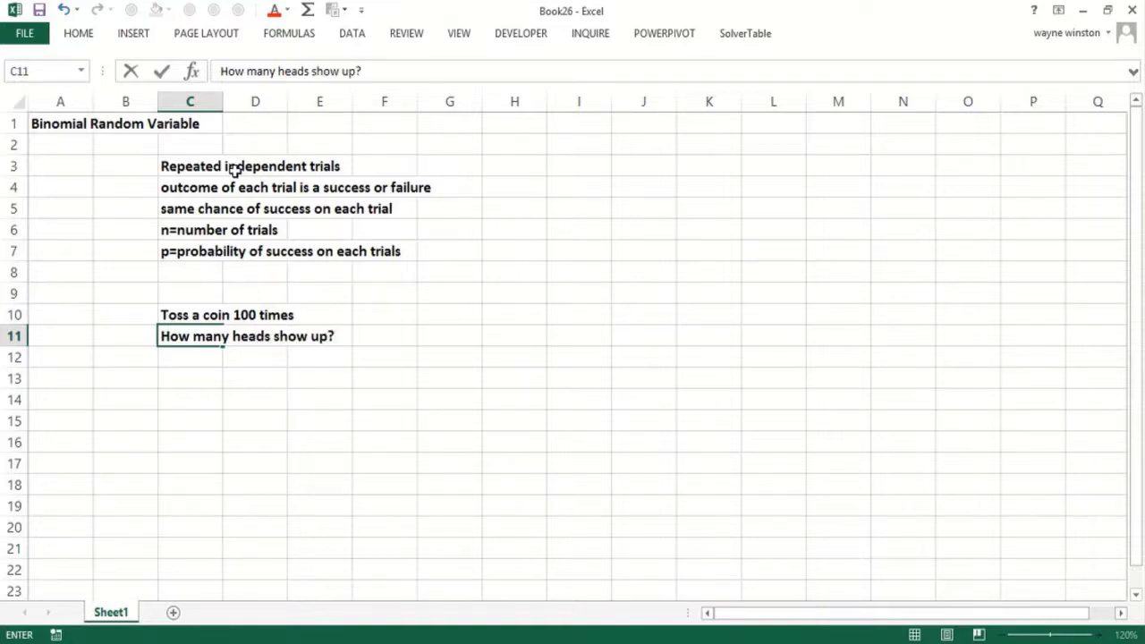
{"action": "key", "text": "Return"}
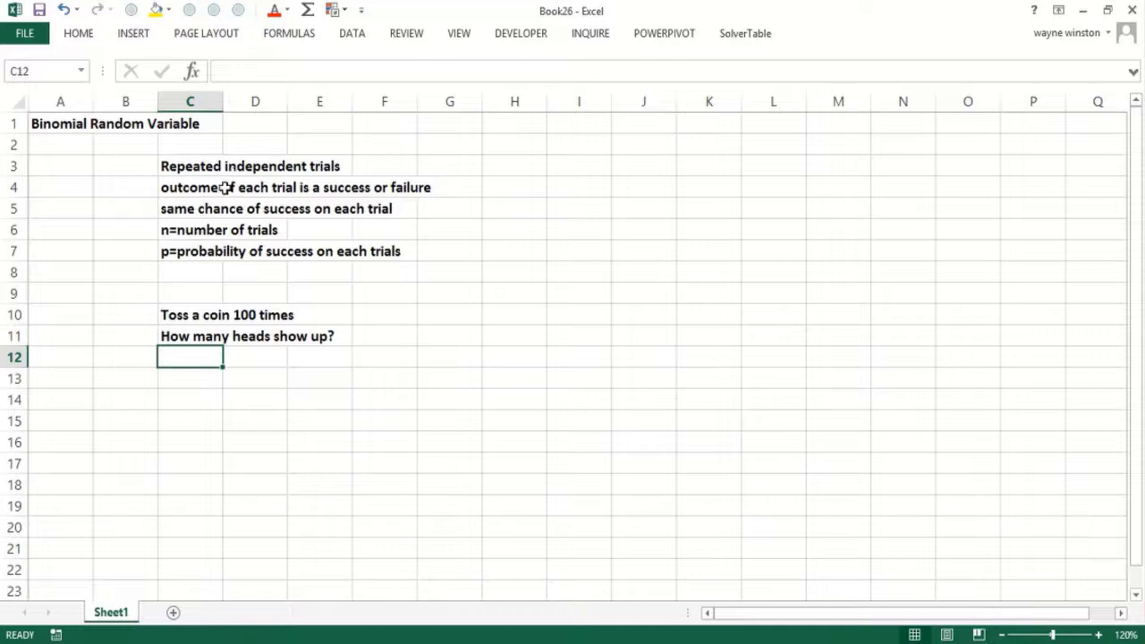
- Enter the coin parameters 'n=100 p=.5' in C12
{"action": "double_click", "coordinate": [227, 187]}
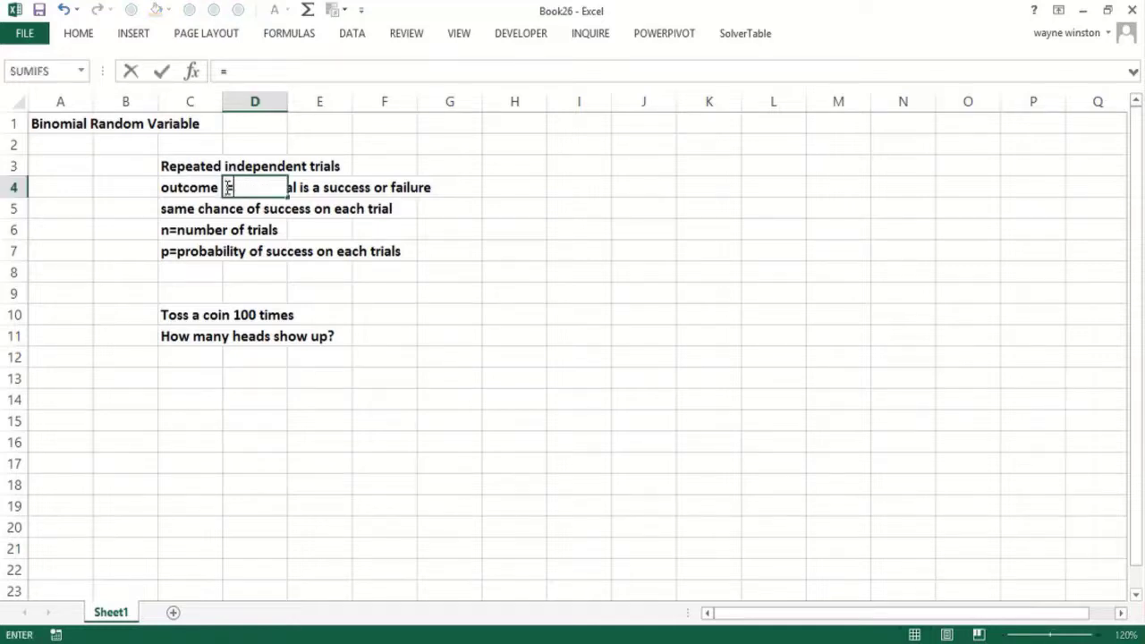
{"action": "key", "text": "Down"}
{"action": "key", "text": "Down"}
{"action": "key", "text": "Down"}
{"action": "key", "text": "Down"}
{"action": "key", "text": "Down"}
{"action": "key", "text": "Down"}
{"action": "key", "text": "Down"}
{"action": "key", "text": "Down"}
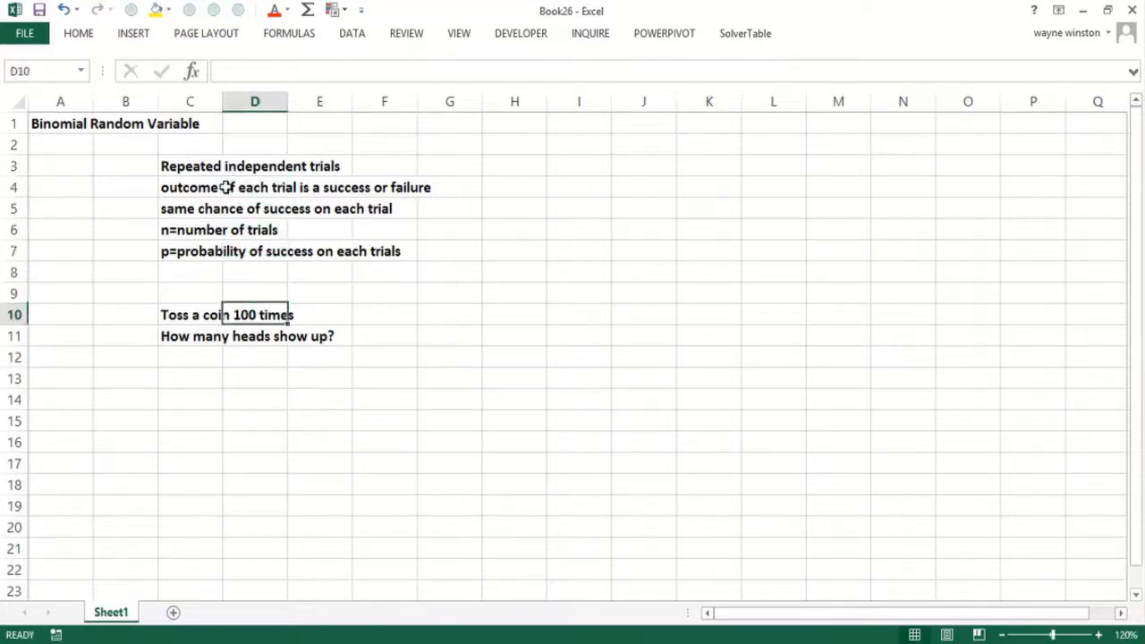
{"action": "key", "text": "Left"}
{"action": "type", "text": "n=00"}
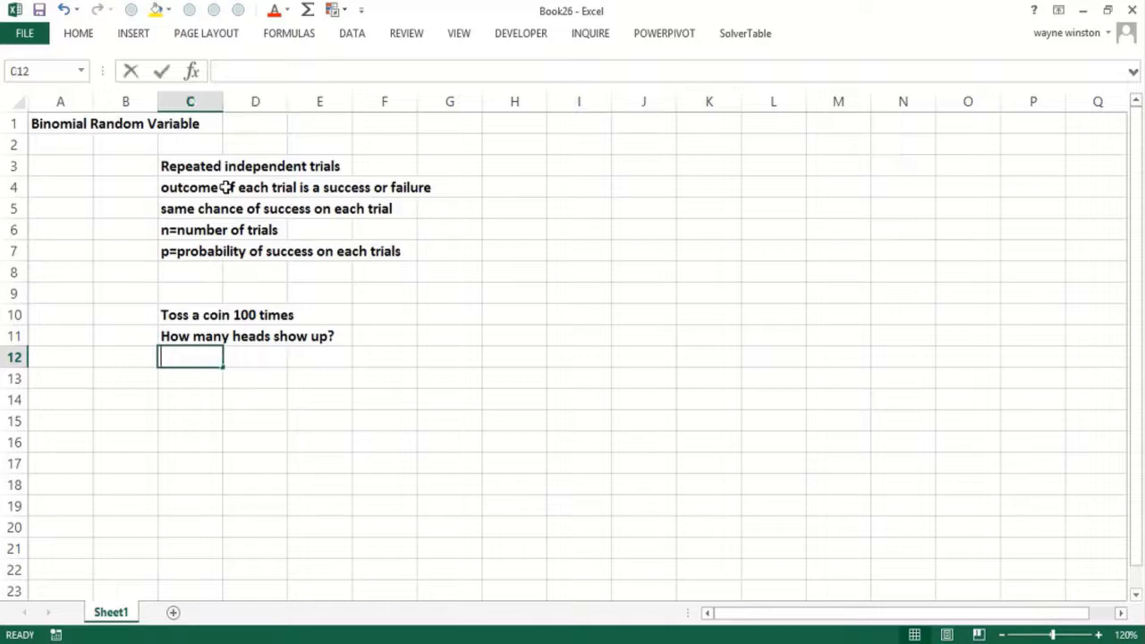
{"action": "key", "text": "BackSpace"}
{"action": "key", "text": "BackSpace"}
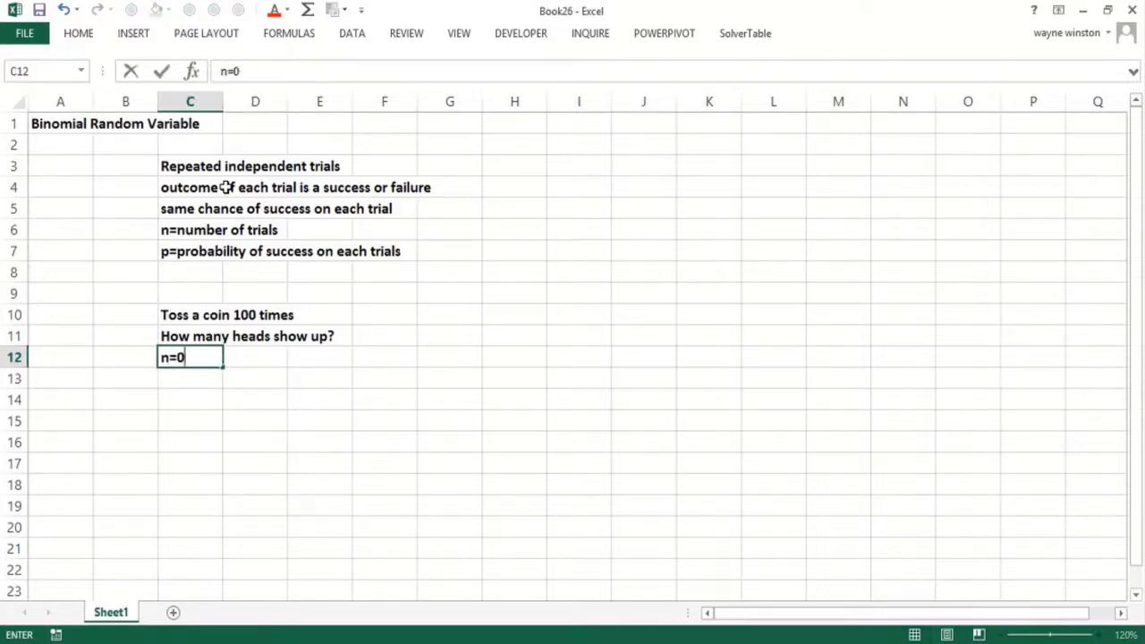
{"action": "type", "text": "100 p=.5"}
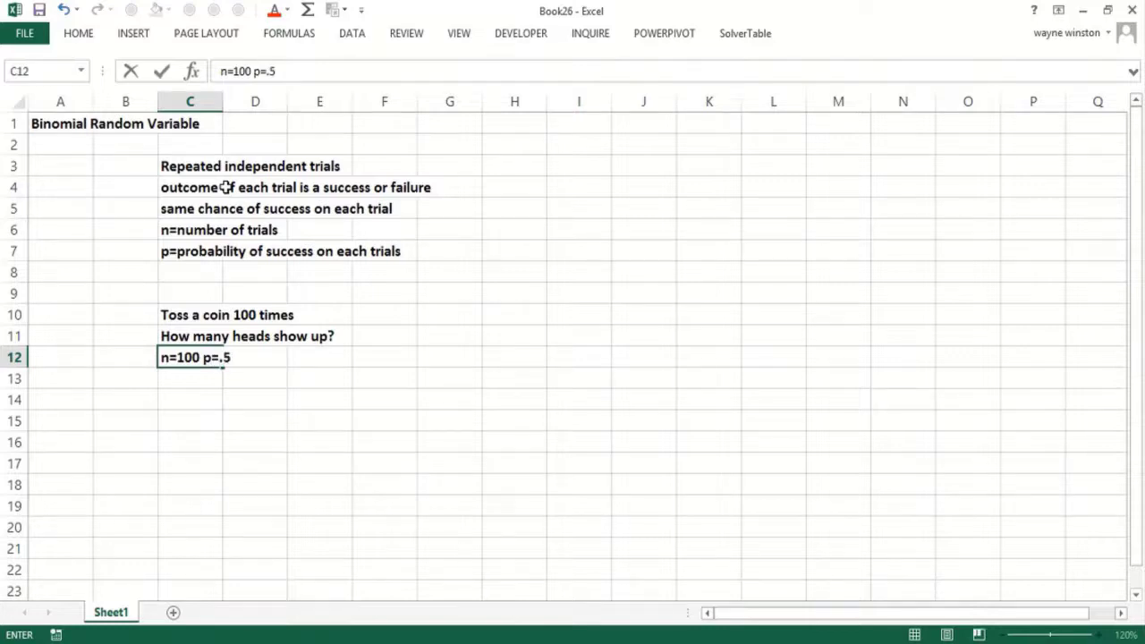
{"action": "key", "text": "Return"}
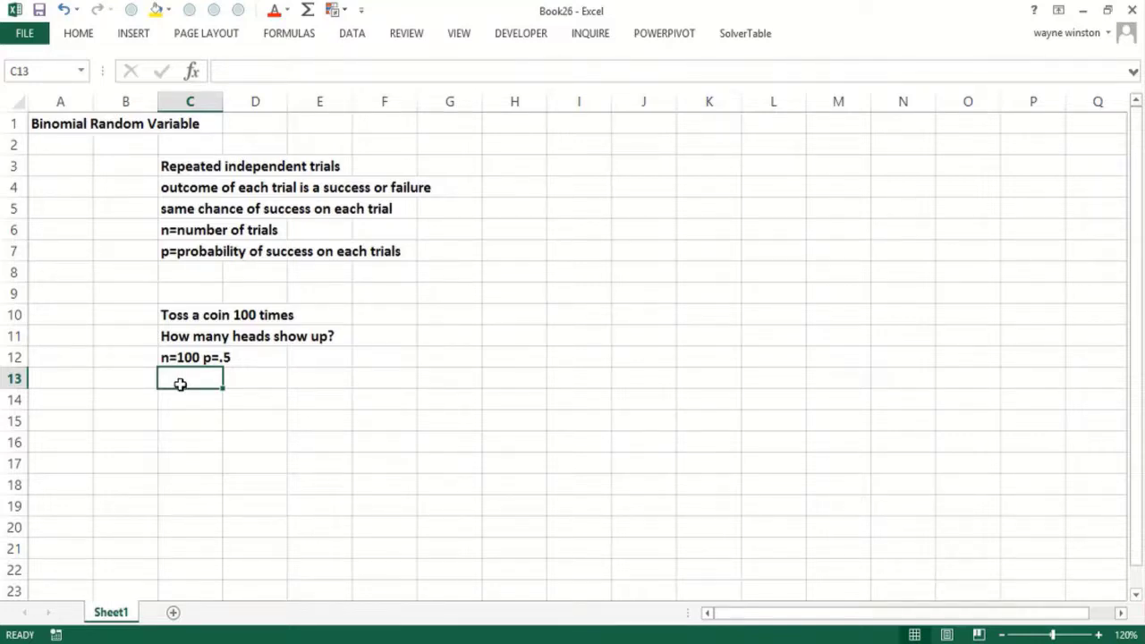
- Enter 'Elevator rails we produce', '3% defective' and 'Sample 100 elevator rails' on successive rows
{"action": "type", "text": "Eleva"}
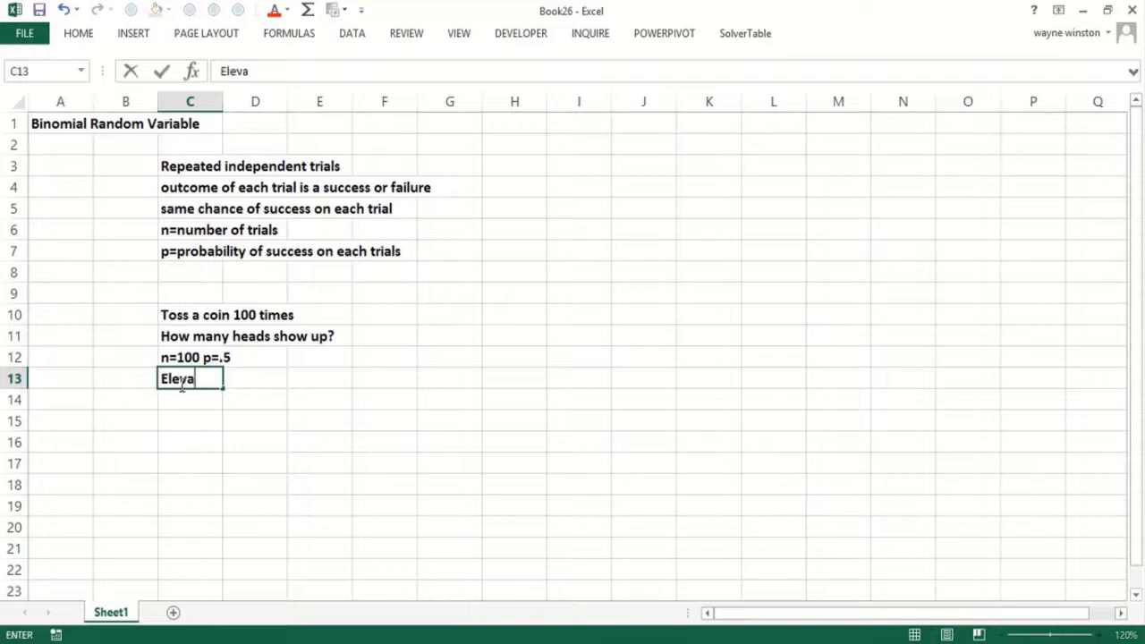
{"action": "type", "text": "tor rai"}
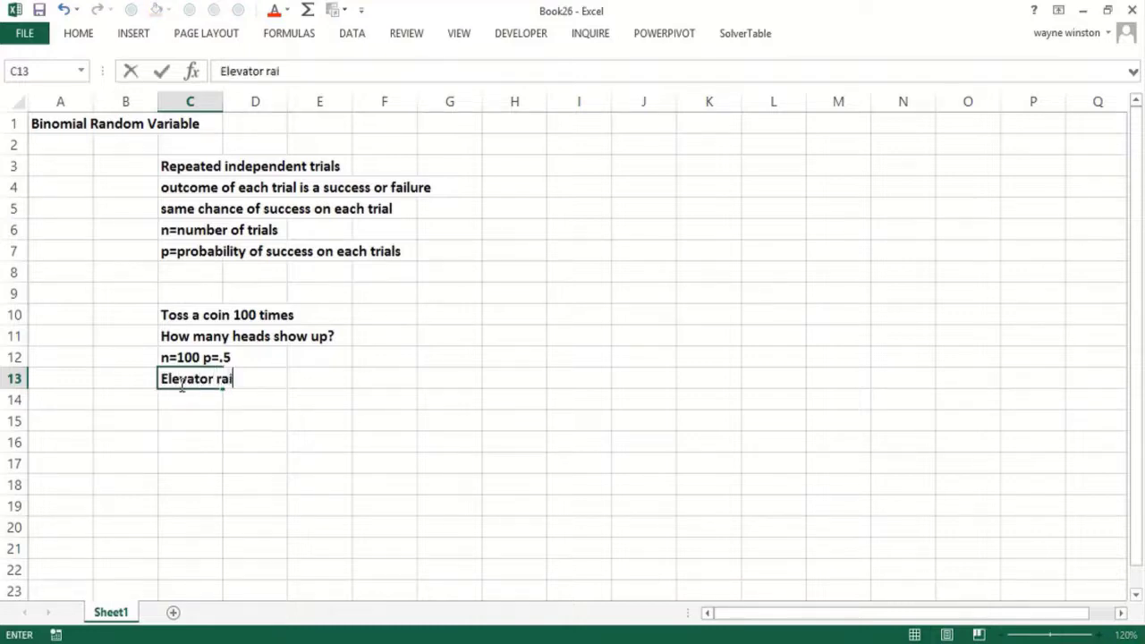
{"action": "type", "text": "ls we produc"}
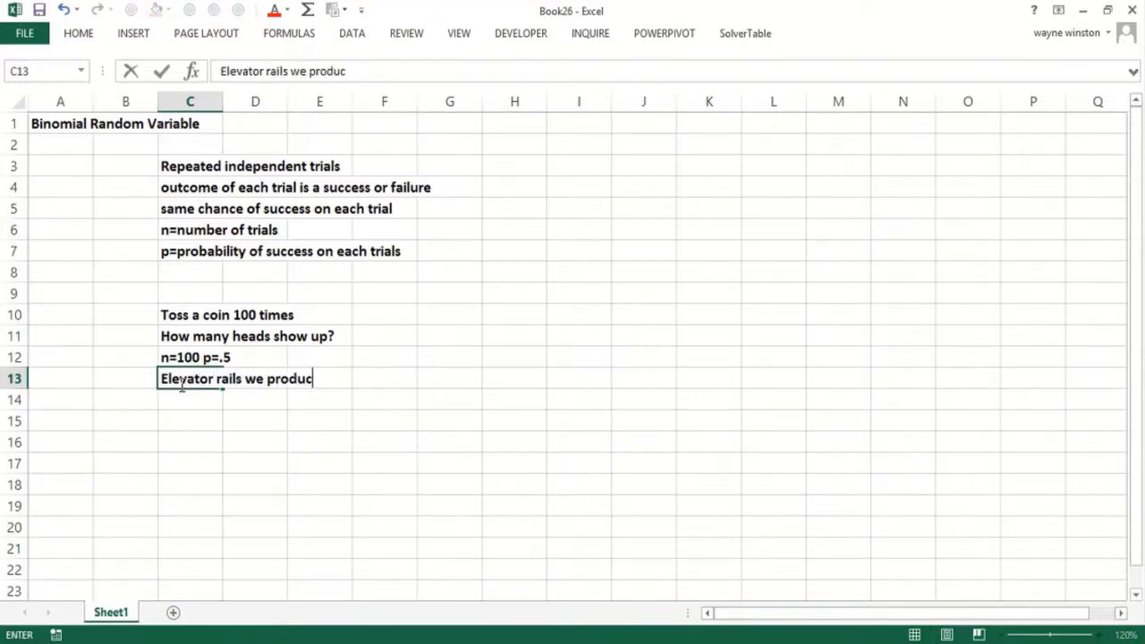
{"action": "type", "text": "e"}
{"action": "key", "text": "Return"}
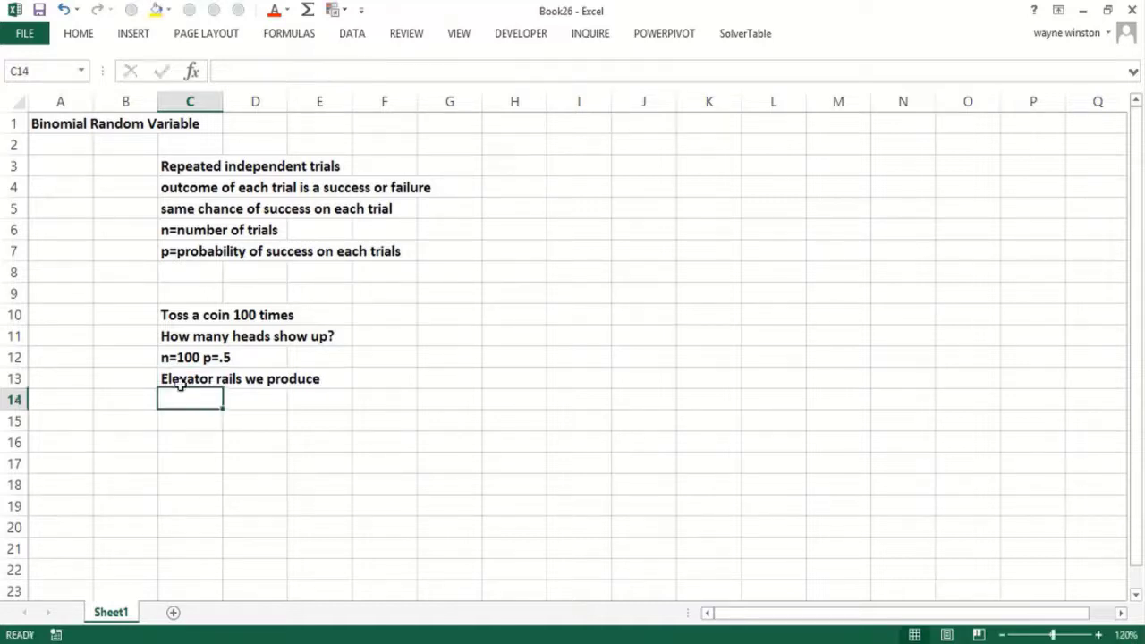
{"action": "type", "text": "3% defective"}
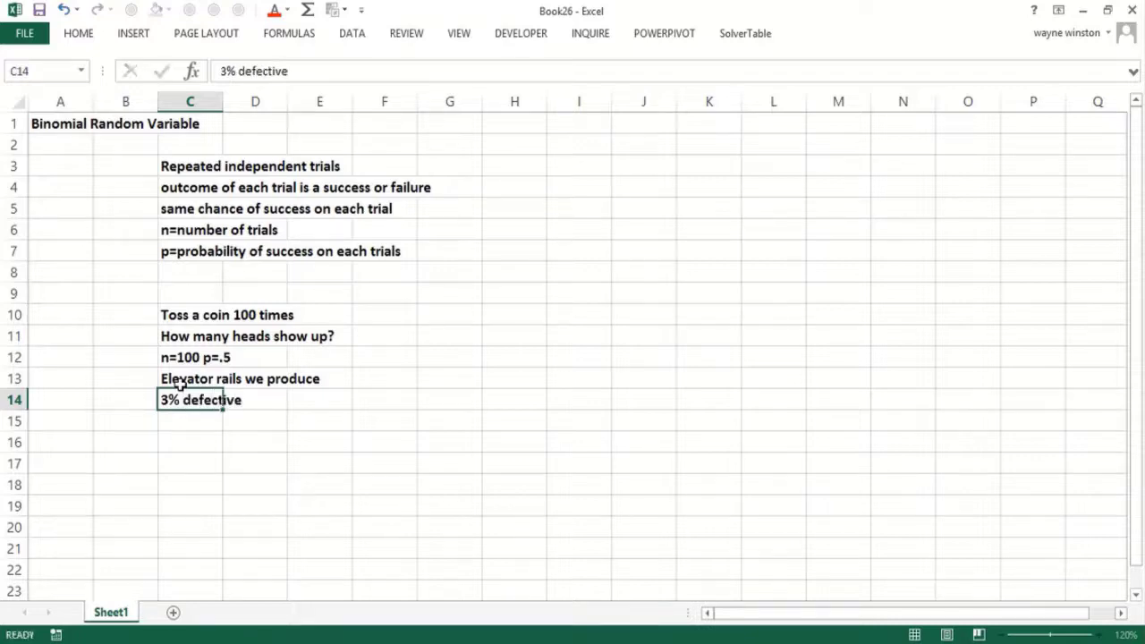
{"action": "key", "text": "Return"}
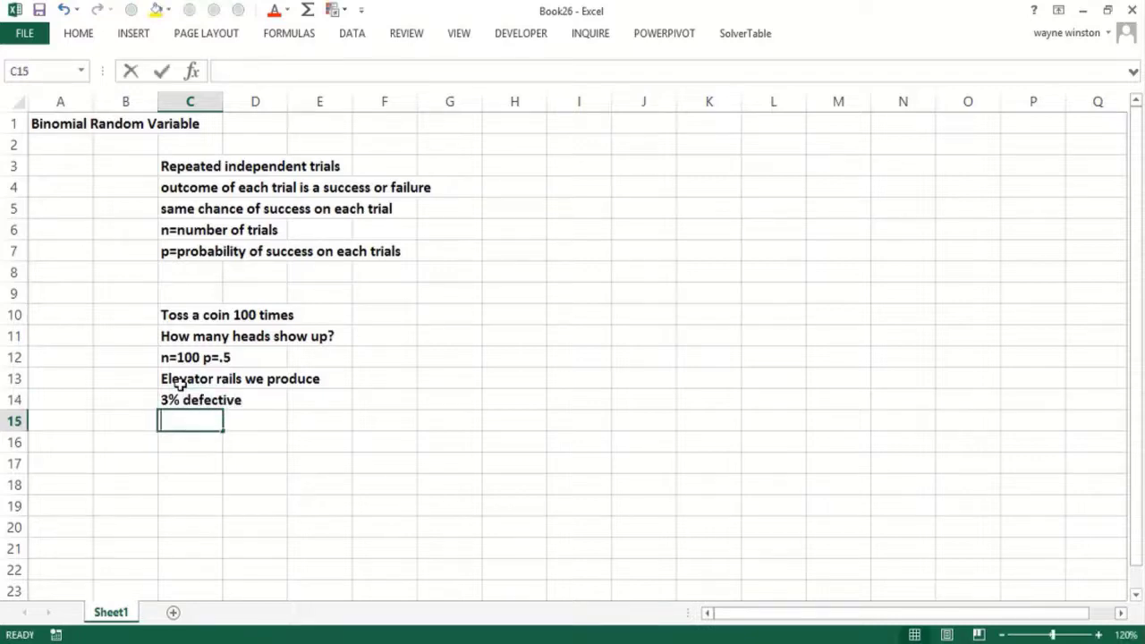
{"action": "type", "text": "Sample 100"}
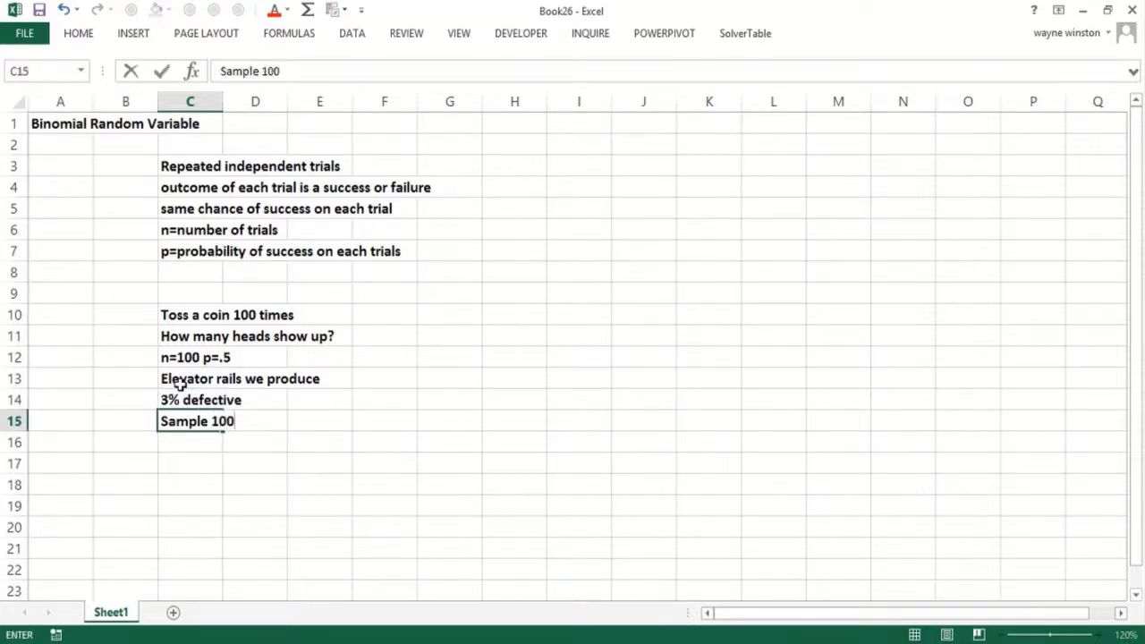
{"action": "type", "text": " deleva"}
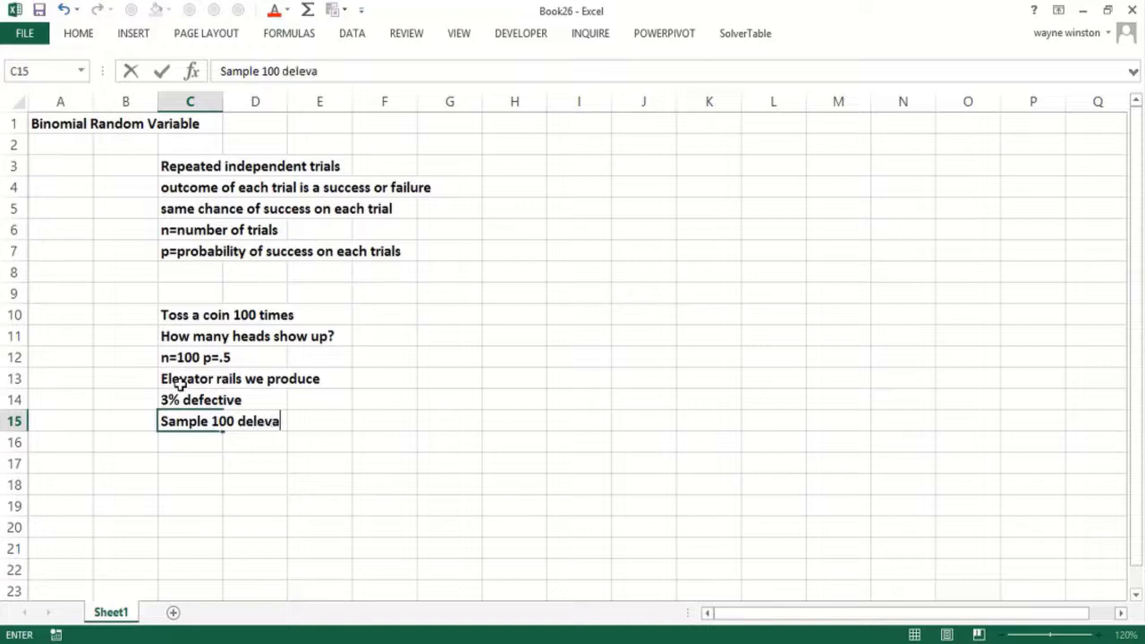
{"action": "type", "text": "tor wials"}
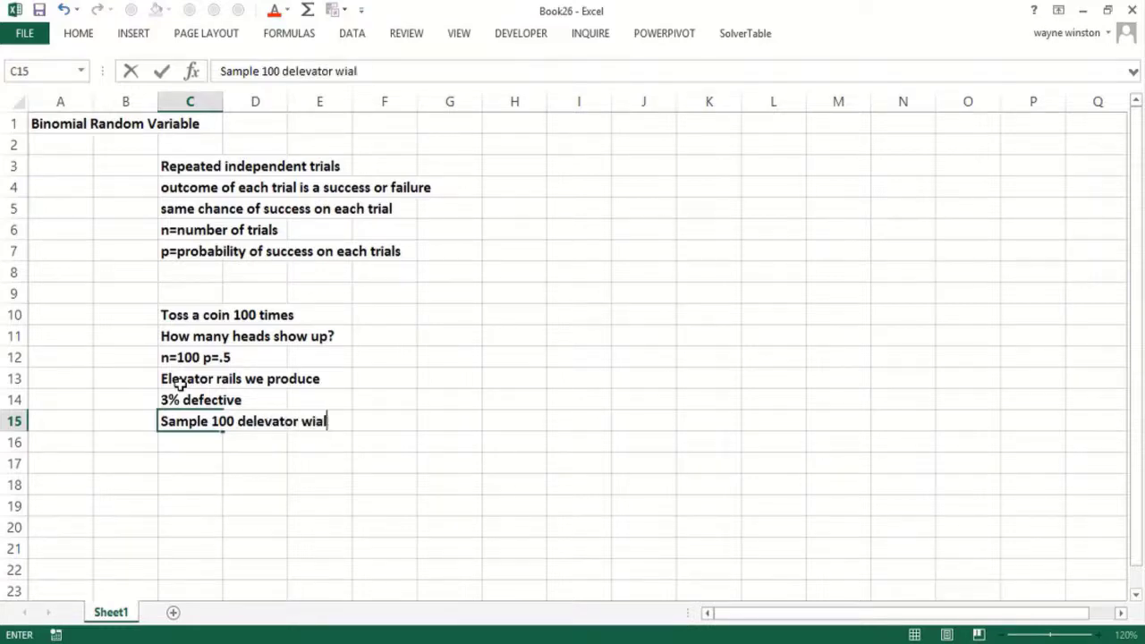
{"action": "key", "text": "BackSpace"}
{"action": "key", "text": "BackSpace"}
{"action": "key", "text": "BackSpace"}
{"action": "key", "text": "BackSpace"}
{"action": "key", "text": "BackSpace"}
{"action": "type", "text": "rails"}
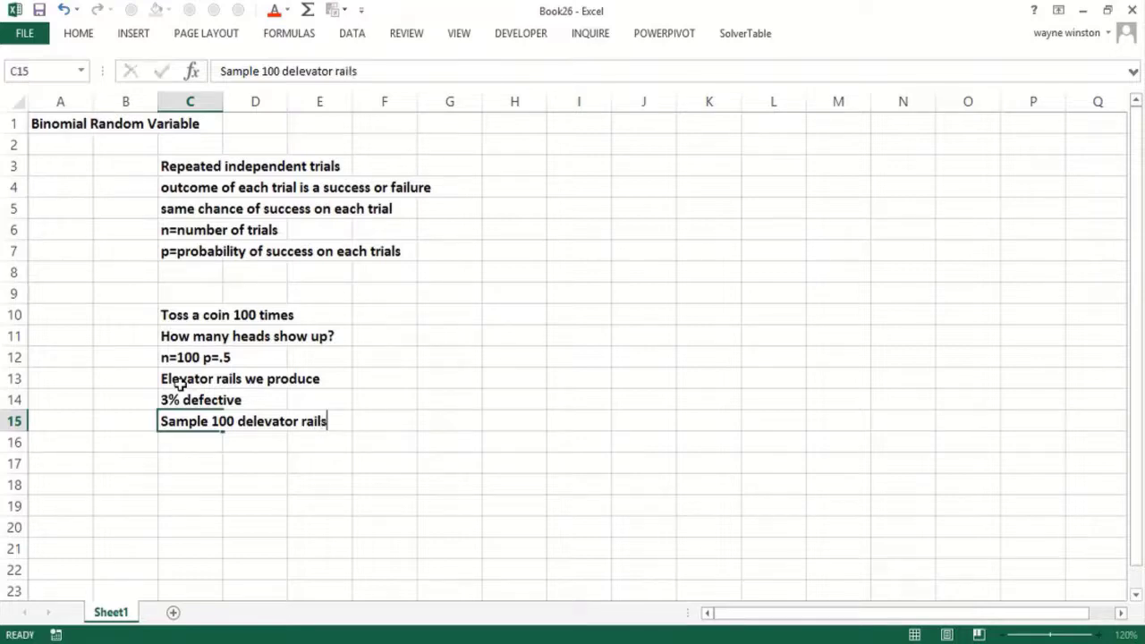
{"action": "key", "text": "Return"}
- Add the question 'what is the chance' and '<=2 are defective.' below the sample line
{"action": "type", "text": "what is the chance"}
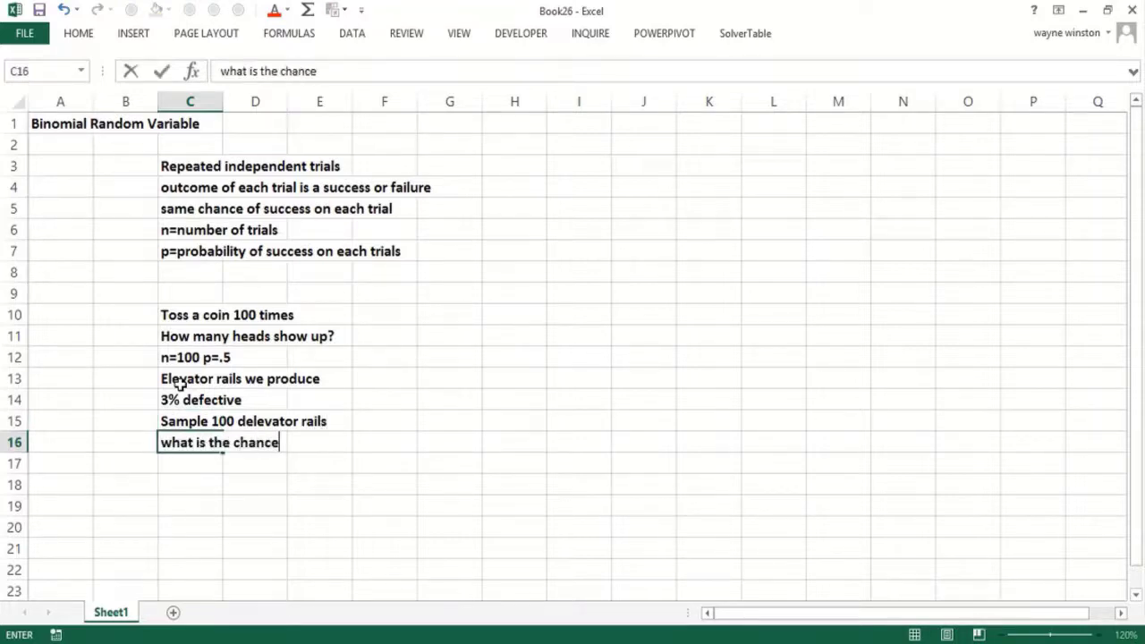
{"action": "key", "text": "Return"}
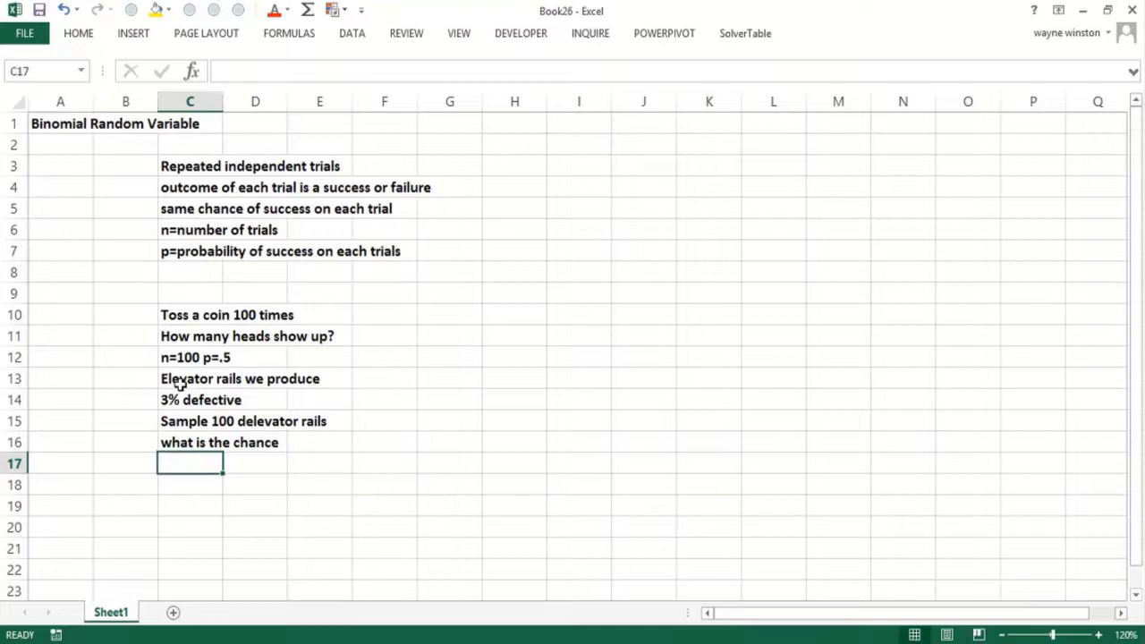
{"action": "type", "text": "<=2 or defect"}
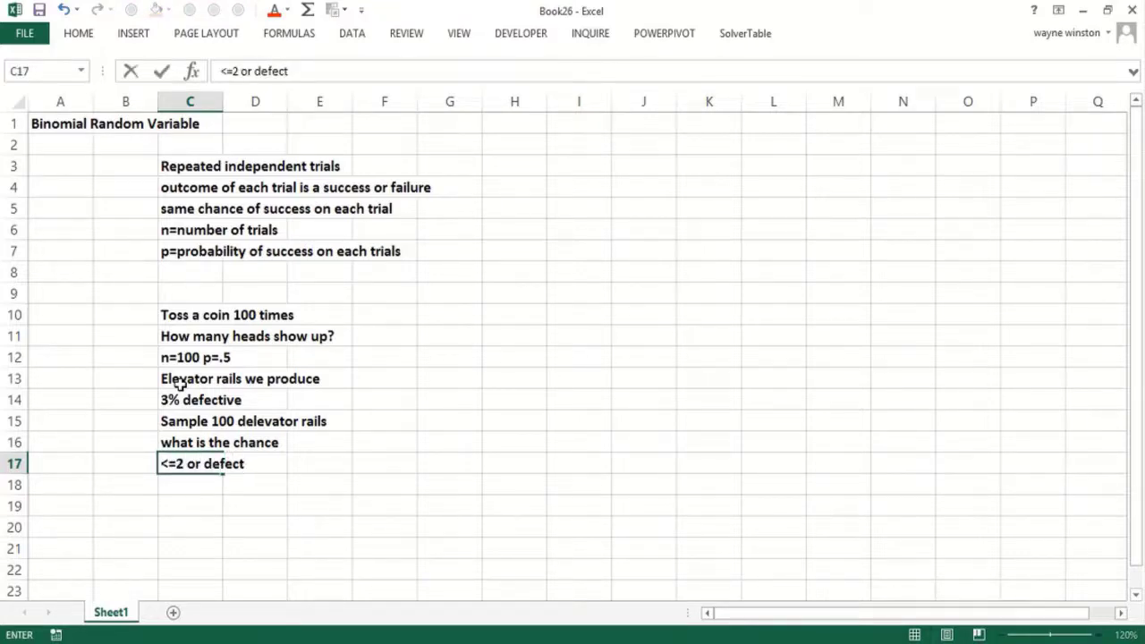
{"action": "key", "text": "BackSpace"}
{"action": "key", "text": "BackSpace"}
{"action": "key", "text": "BackSpace"}
{"action": "key", "text": "BackSpace"}
{"action": "key", "text": "BackSpace"}
{"action": "key", "text": "BackSpace"}
{"action": "key", "text": "BackSpace"}
{"action": "key", "text": "BackSpace"}
{"action": "key", "text": "BackSpace"}
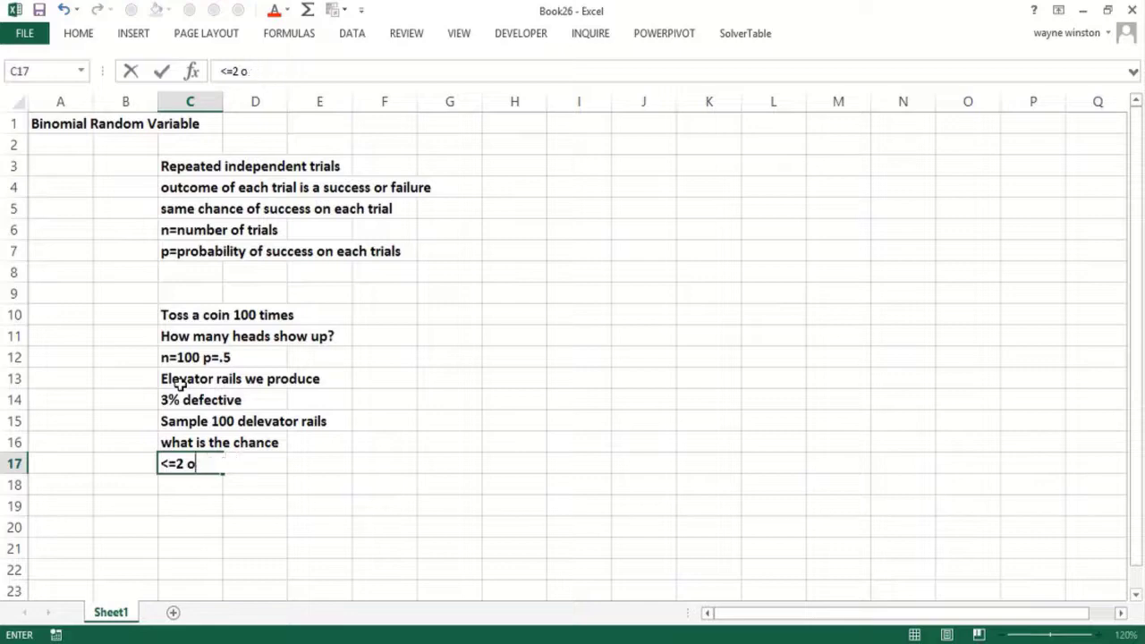
{"action": "type", "text": "are def"}
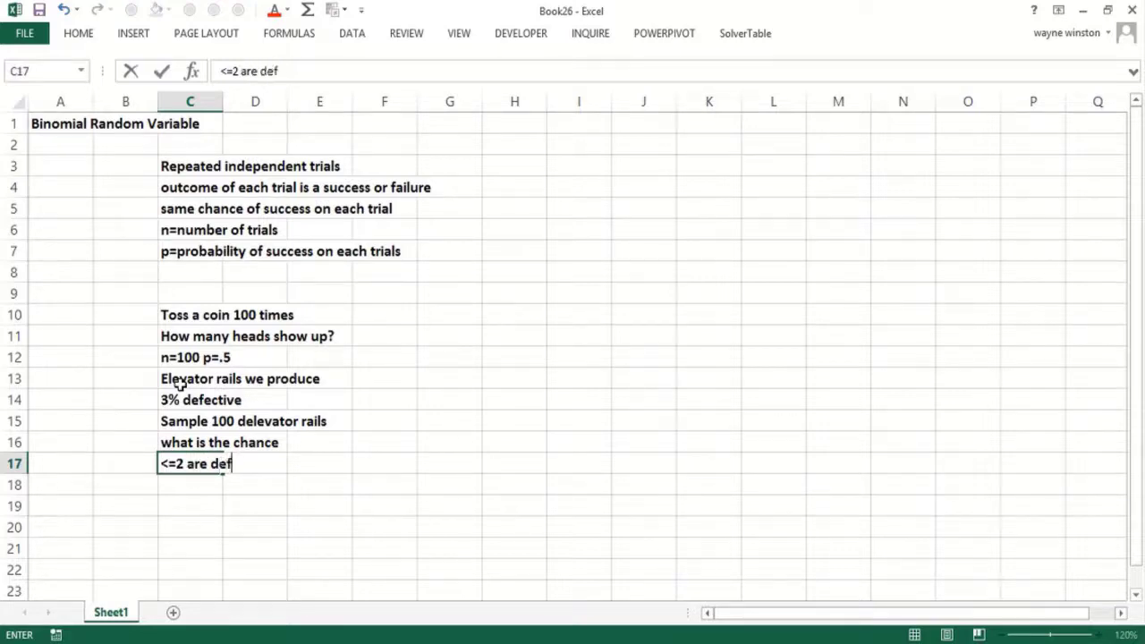
{"action": "type", "text": "ective."}
{"action": "key", "text": "Return"}
{"action": "key", "text": "Return"}
- Enter the rail parameters 'n=100 p =.03' under the question
{"action": "key", "text": "Up"}
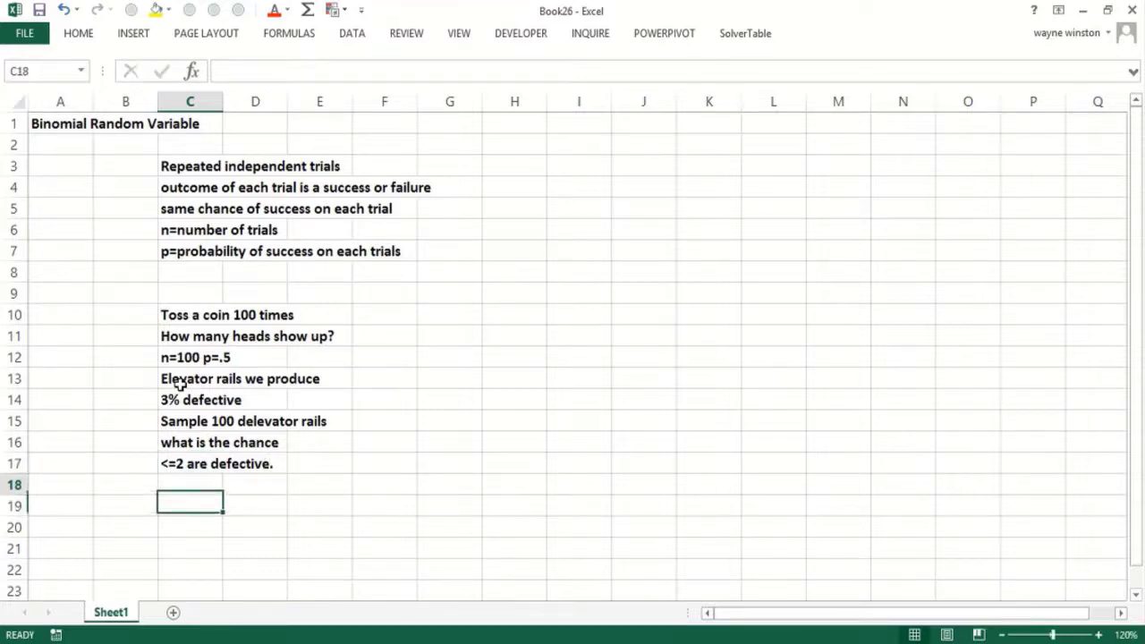
{"action": "type", "text": "n=100 "}
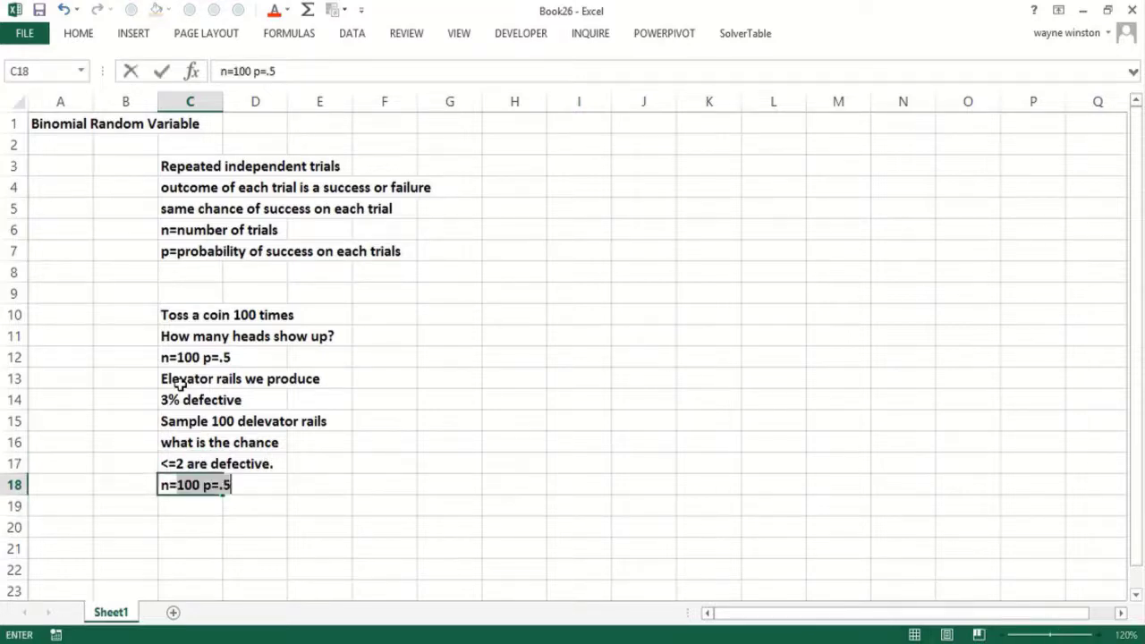
{"action": "type", "text": "p"}
{"action": "key", "text": "BackSpace"}
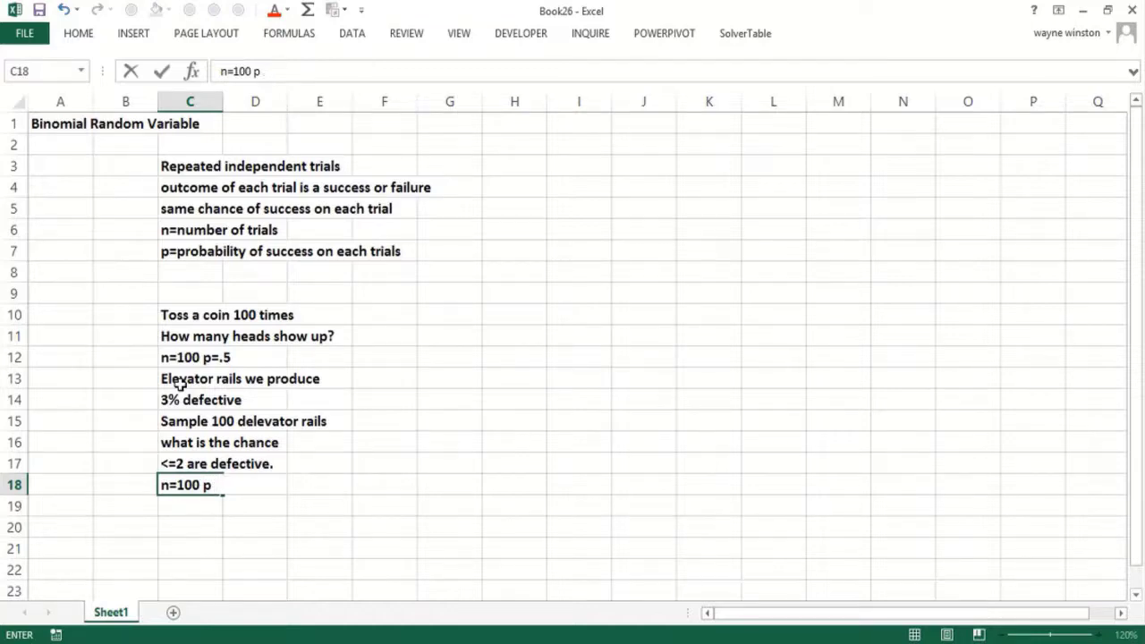
{"action": "type", "text": "=.03"}
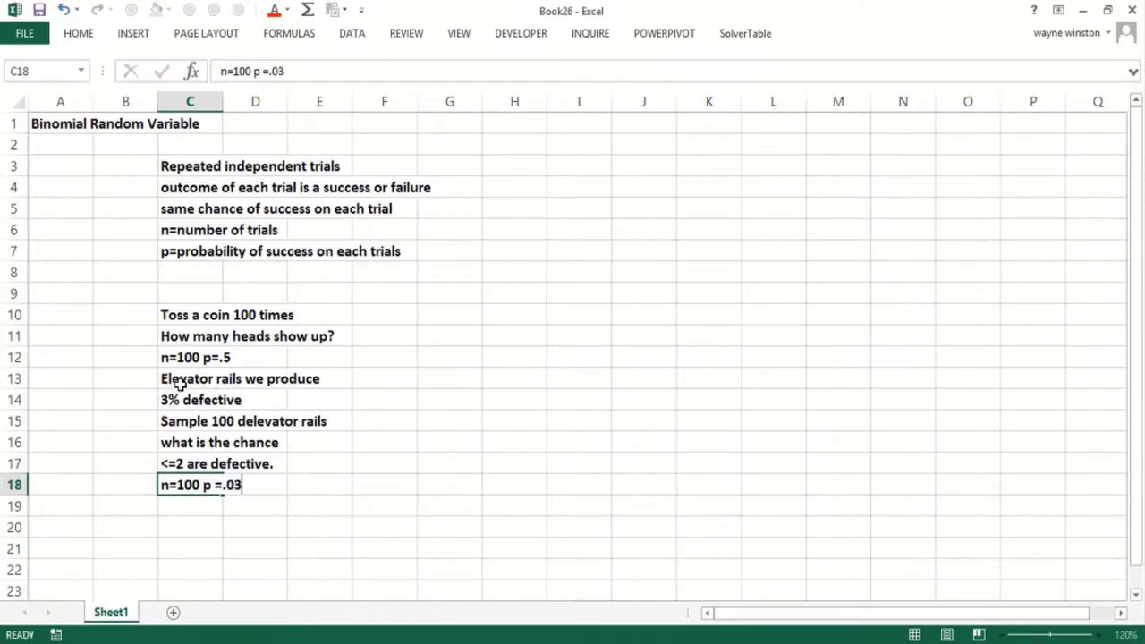
{"action": "key", "text": "Up"}
{"action": "key", "text": "Up"}
{"action": "key", "text": "Up"}
{"action": "key", "text": "Up"}
{"action": "key", "text": "Up"}
{"action": "key", "text": "Up"}
{"action": "key", "text": "ctrl+c"}
{"action": "key", "text": "Right"}
{"action": "key", "text": "Right"}
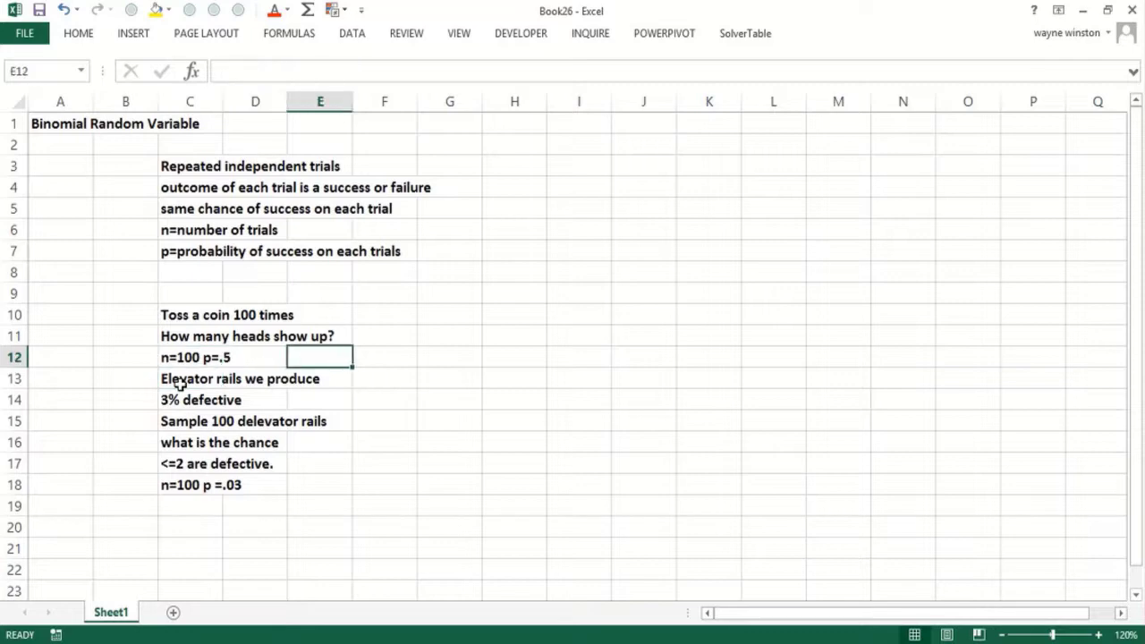
- Write 'success=heads failure=tails' in E12 and 'success=defective failure=acceptable' in E16
{"action": "type", "text": "success=h"}
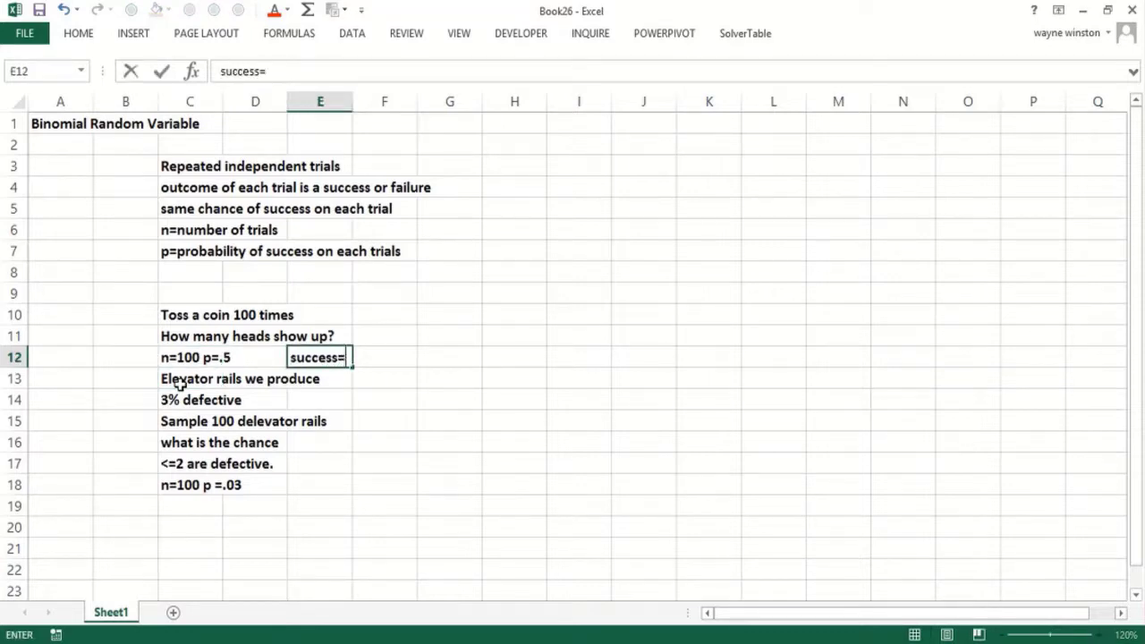
{"action": "key", "text": "BackSpace"}
{"action": "key", "text": "BackSpace"}
{"action": "key", "text": "BackSpace"}
{"action": "type", "text": "s=heads"}
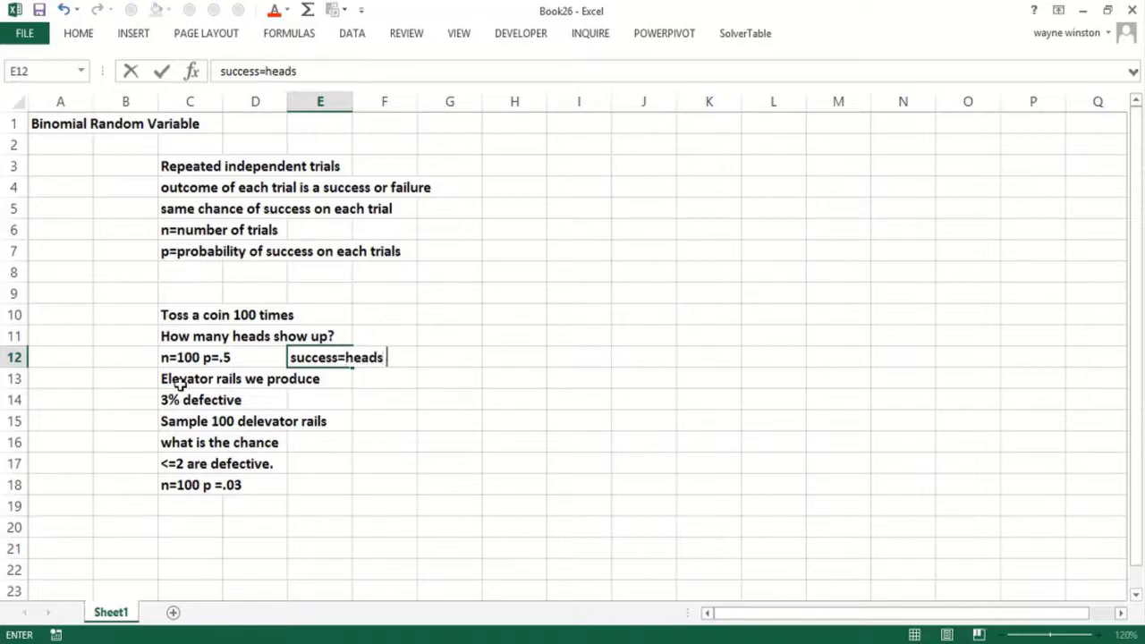
{"action": "type", "text": " fialure"}
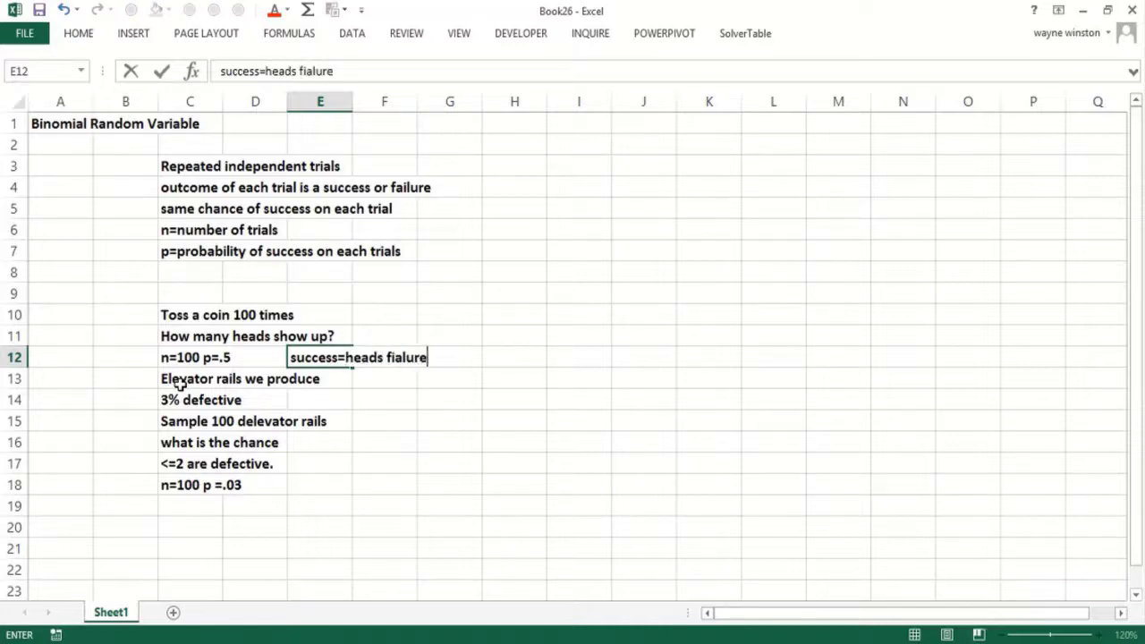
{"action": "key", "text": "BackSpace"}
{"action": "key", "text": "BackSpace"}
{"action": "key", "text": "BackSpace"}
{"action": "key", "text": "BackSpace"}
{"action": "key", "text": "BackSpace"}
{"action": "key", "text": "BackSpace"}
{"action": "type", "text": "ailure=tails"}
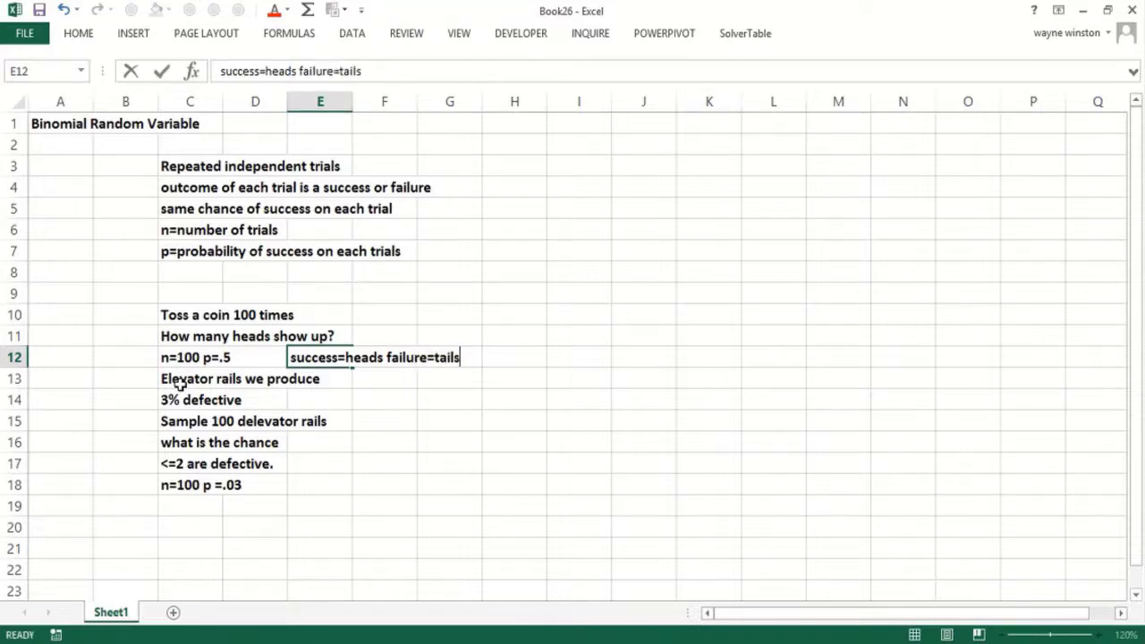
{"action": "key", "text": "Down"}
{"action": "key", "text": "Down"}
{"action": "key", "text": "Down"}
{"action": "key", "text": "Down"}
{"action": "type", "text": "succ"}
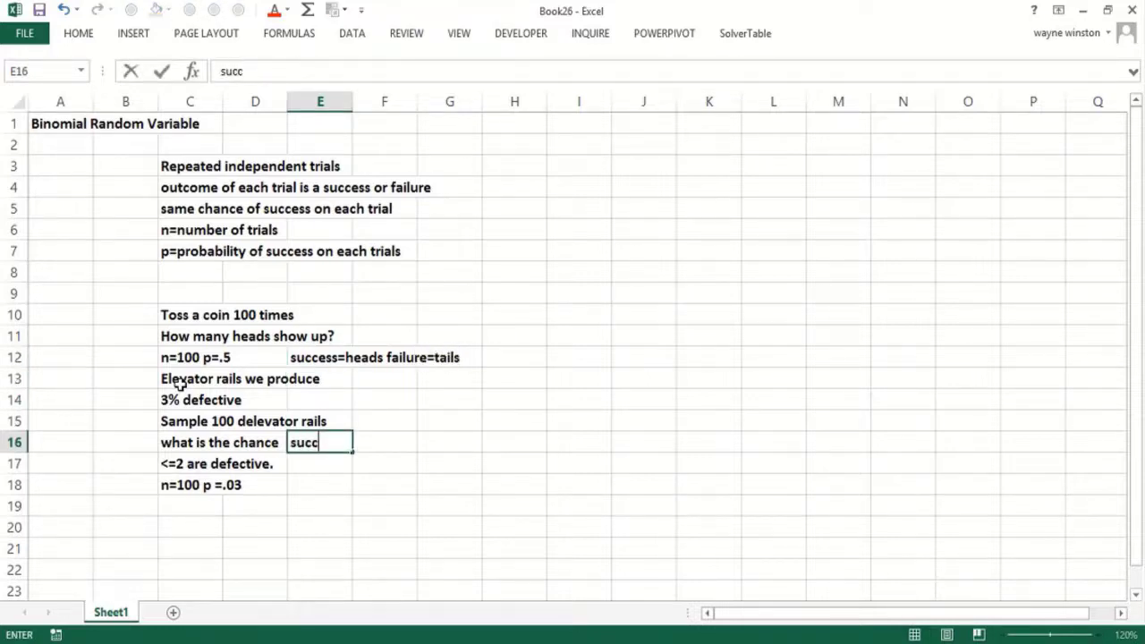
{"action": "type", "text": "ess=defective"}
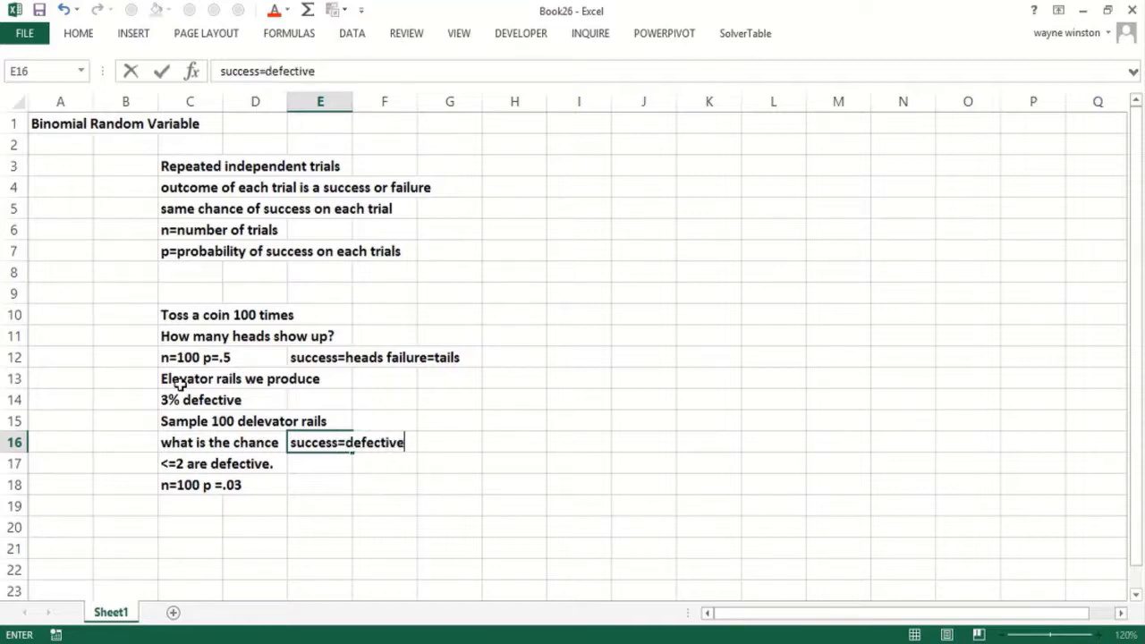
{"action": "type", "text": " falure"}
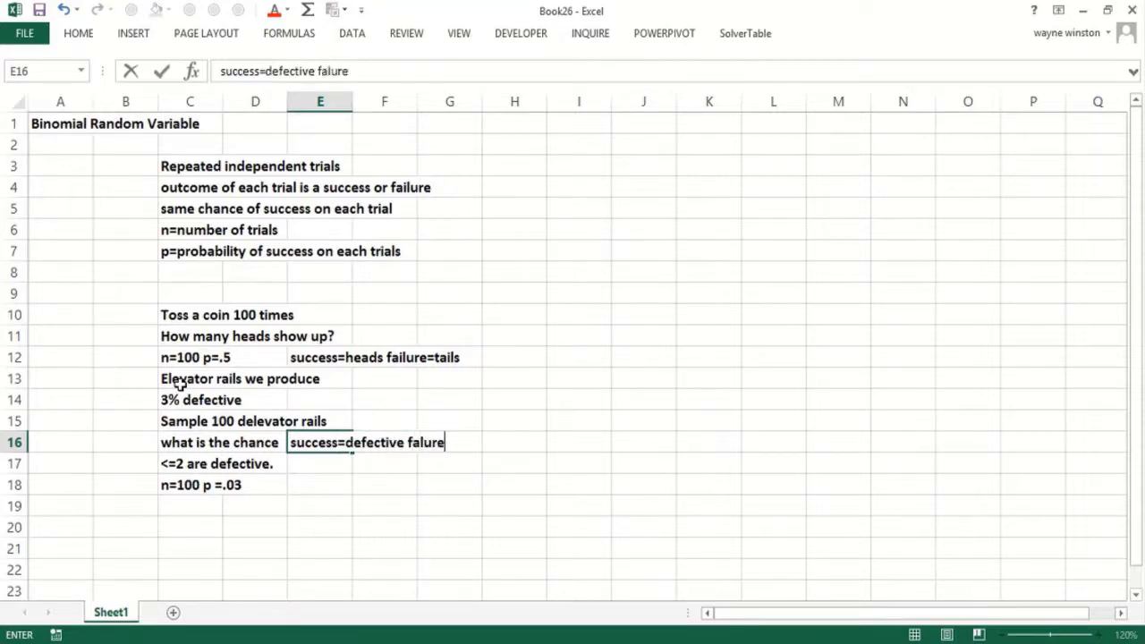
{"action": "key", "text": "BackSpace"}
{"action": "key", "text": "BackSpace"}
{"action": "key", "text": "BackSpace"}
{"action": "key", "text": "BackSpace"}
{"action": "type", "text": "ilure=acce"}
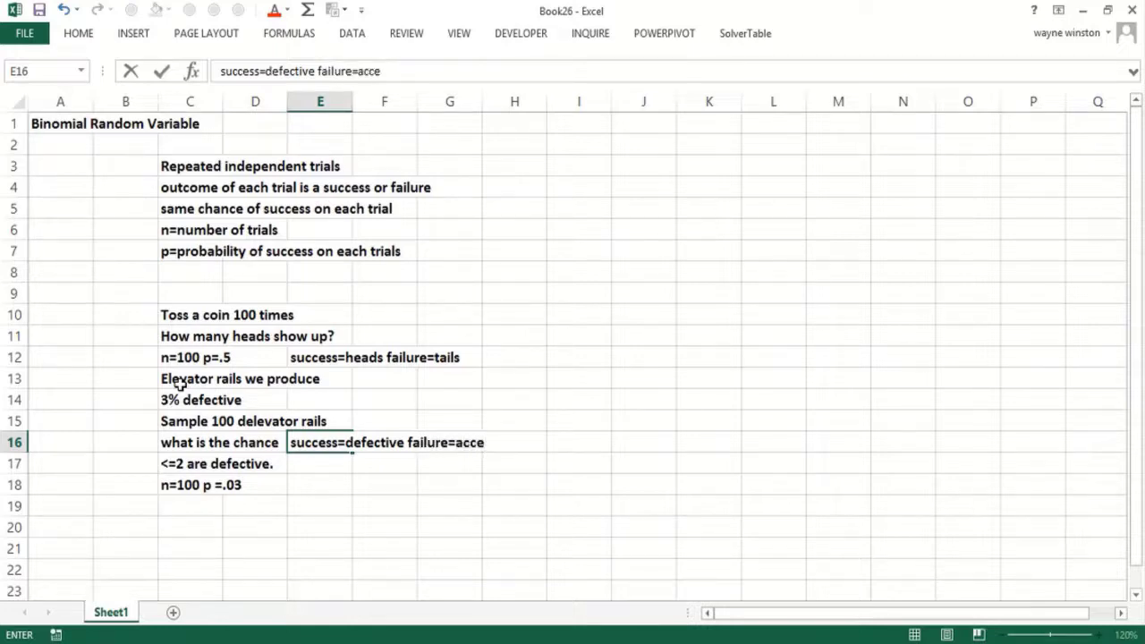
{"action": "type", "text": "ptable"}
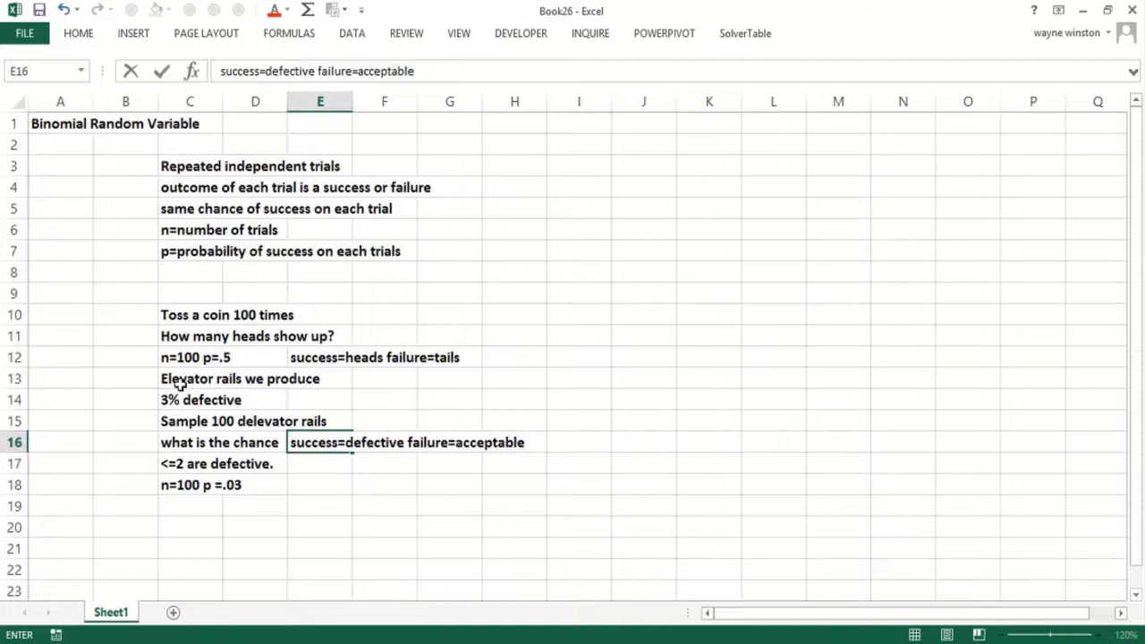
{"action": "key", "text": "Return"}
{"action": "key", "text": "Return"}
{"action": "key", "text": "Return"}
{"action": "key", "text": "Return"}
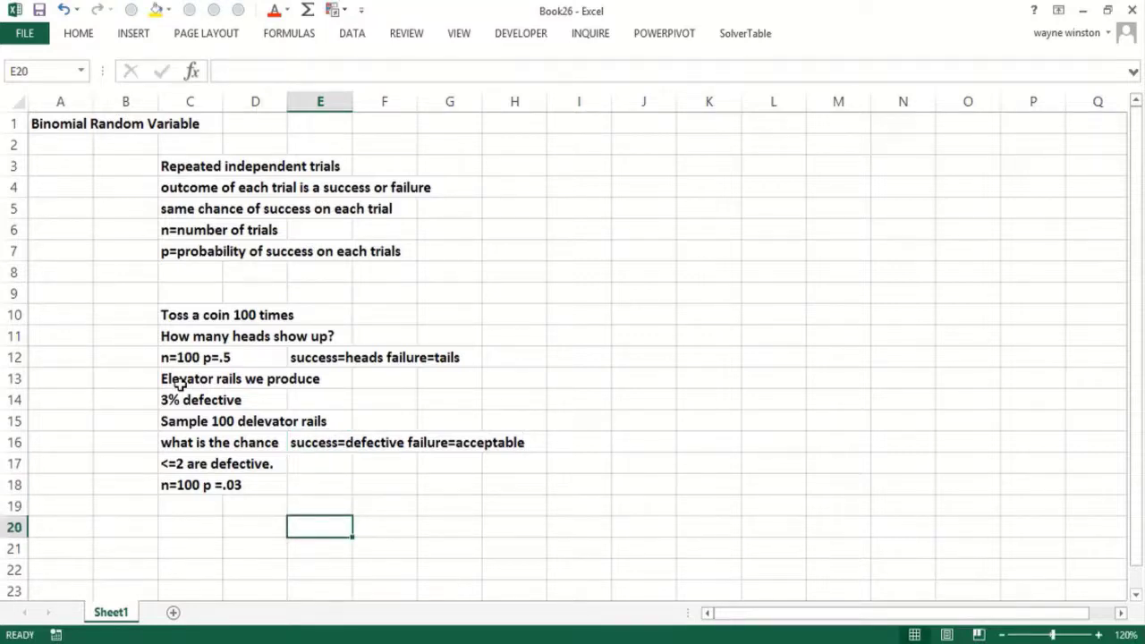
{"action": "key", "text": "Left"}
{"action": "key", "text": "Left"}
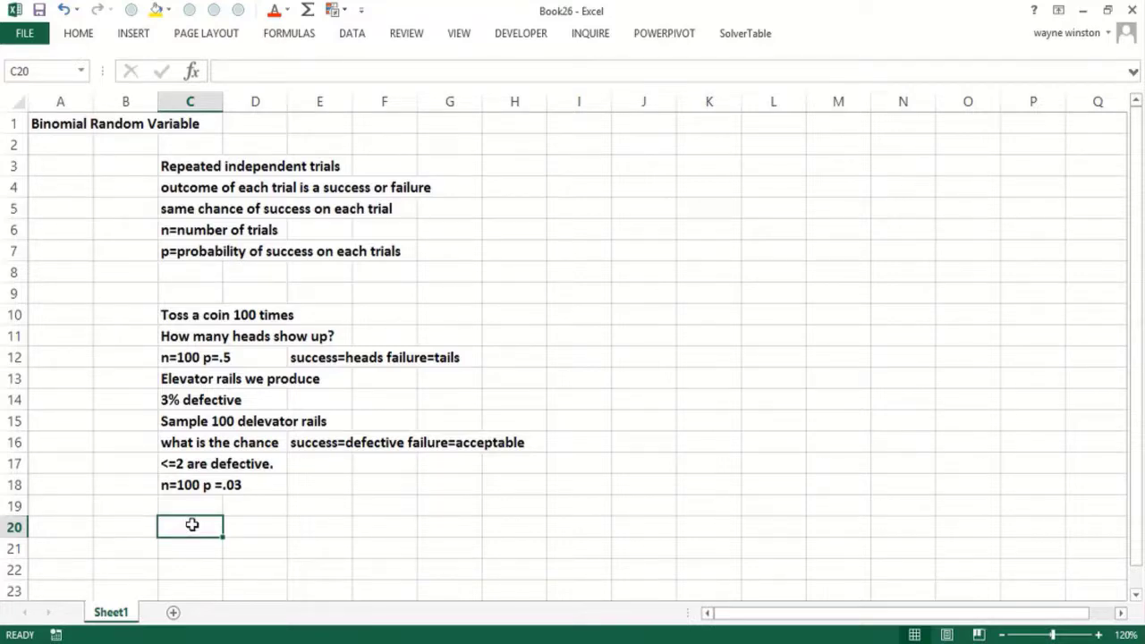
- Describe the airline case: 105 tickets, flight with 100 seats, 95% show up, chance of overbooking?
{"action": "type", "text": "Airline"}
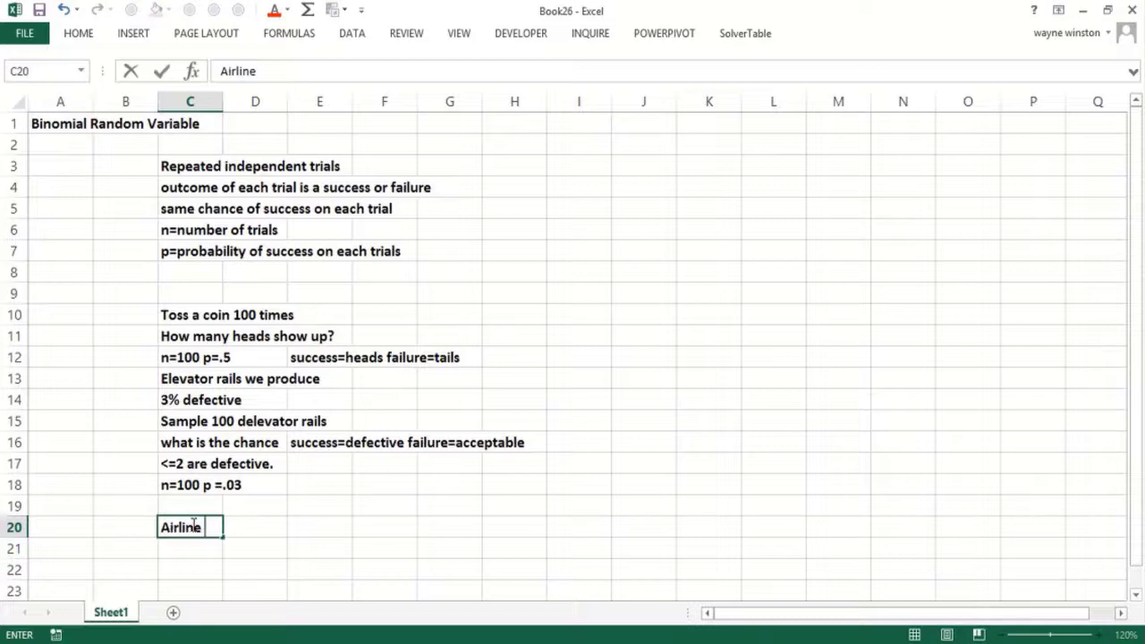
{"action": "type", "text": " sells 10"}
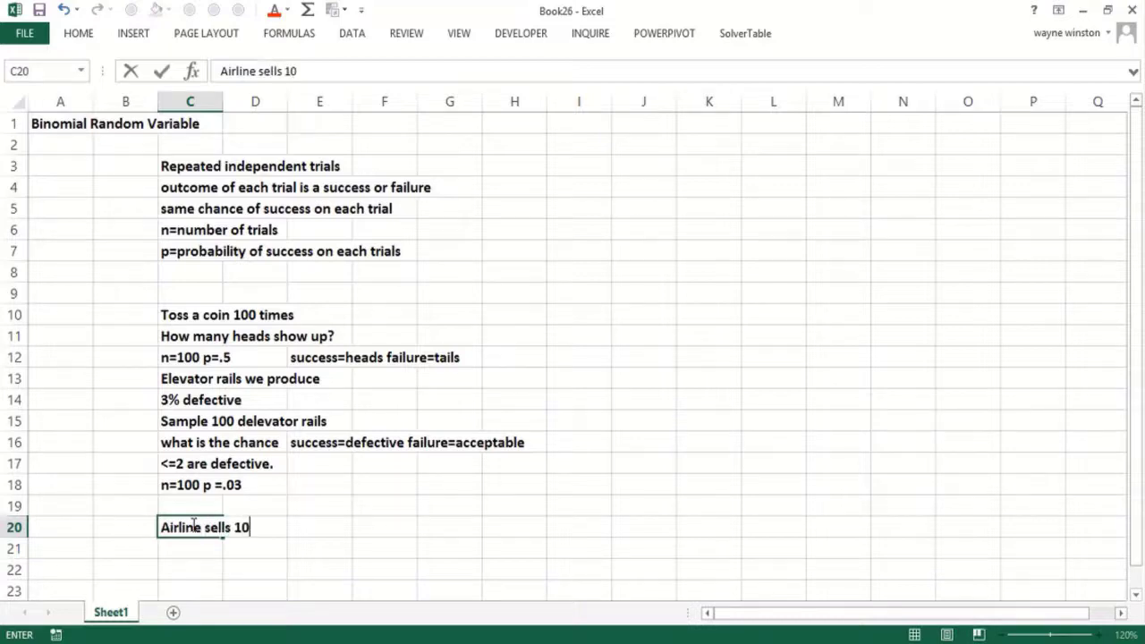
{"action": "type", "text": "5 tickets"}
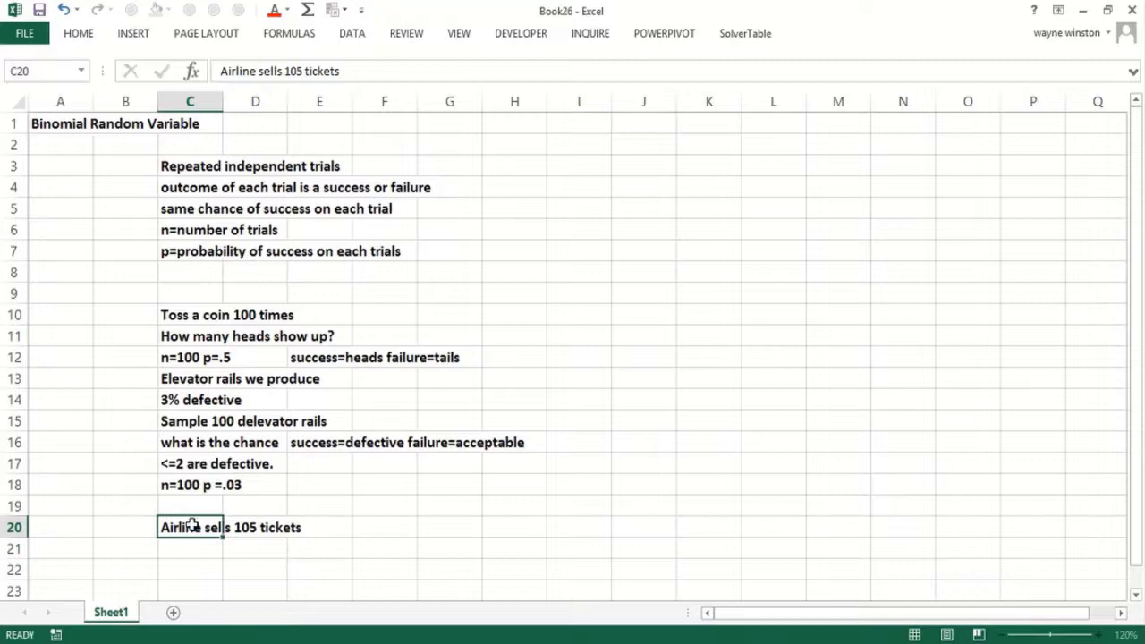
{"action": "key", "text": "Return"}
{"action": "type", "text": "for a"}
{"action": "type", "text": "fl"}
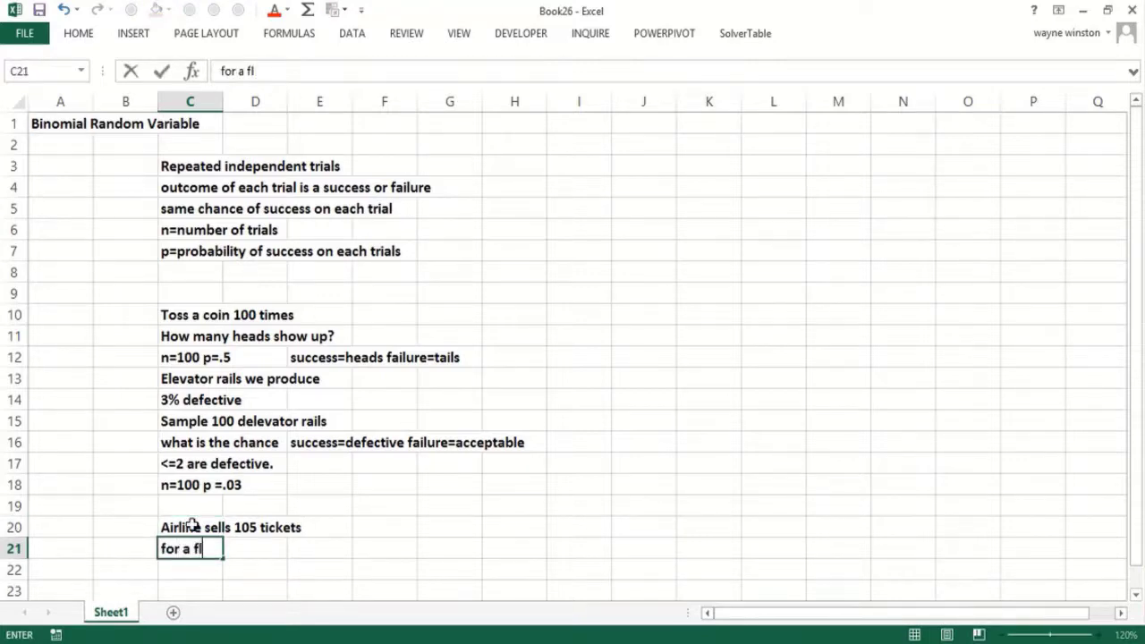
{"action": "type", "text": "ight with 10"}
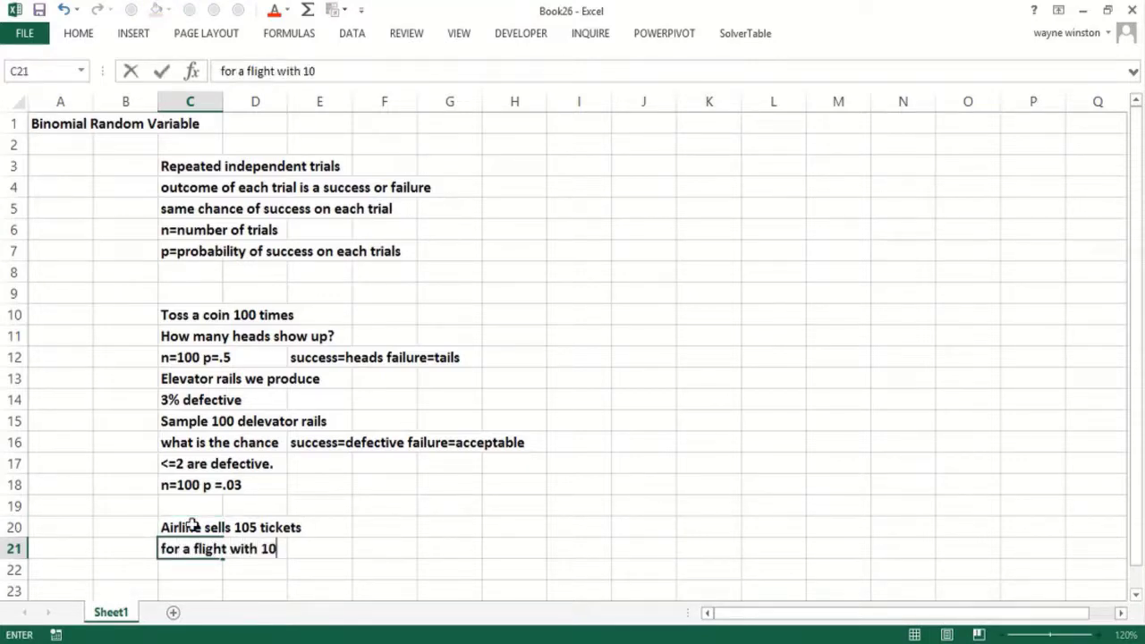
{"action": "type", "text": "0 seats."}
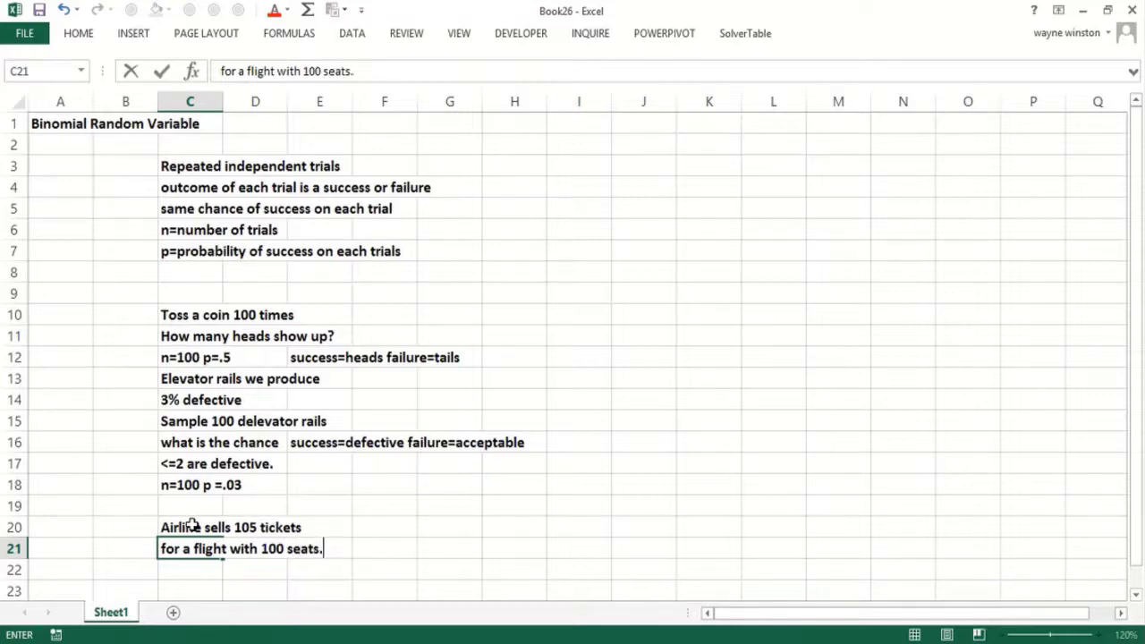
{"action": "key", "text": "Return"}
{"action": "type", "text": "What is"}
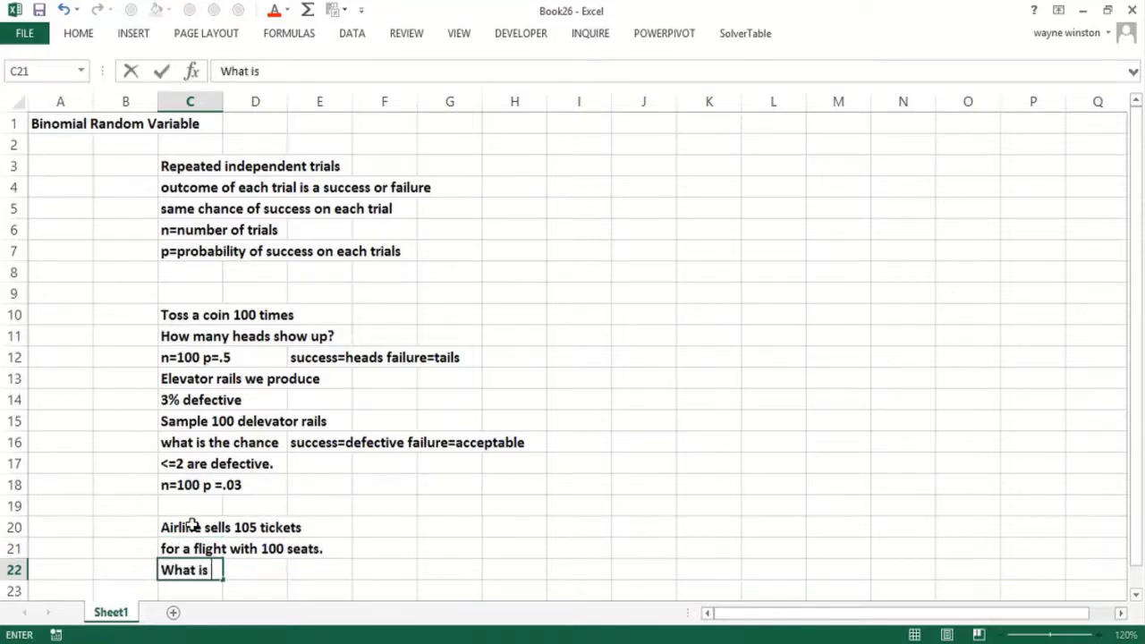
{"action": "key", "text": "BackSpace"}
{"action": "key", "text": "BackSpace"}
{"action": "key", "text": "BackSpace"}
{"action": "key", "text": "BackSpace"}
{"action": "key", "text": "BackSpace"}
{"action": "key", "text": "BackSpace"}
{"action": "key", "text": "BackSpace"}
{"action": "key", "text": "BackSpace"}
{"action": "type", "text": "9"}
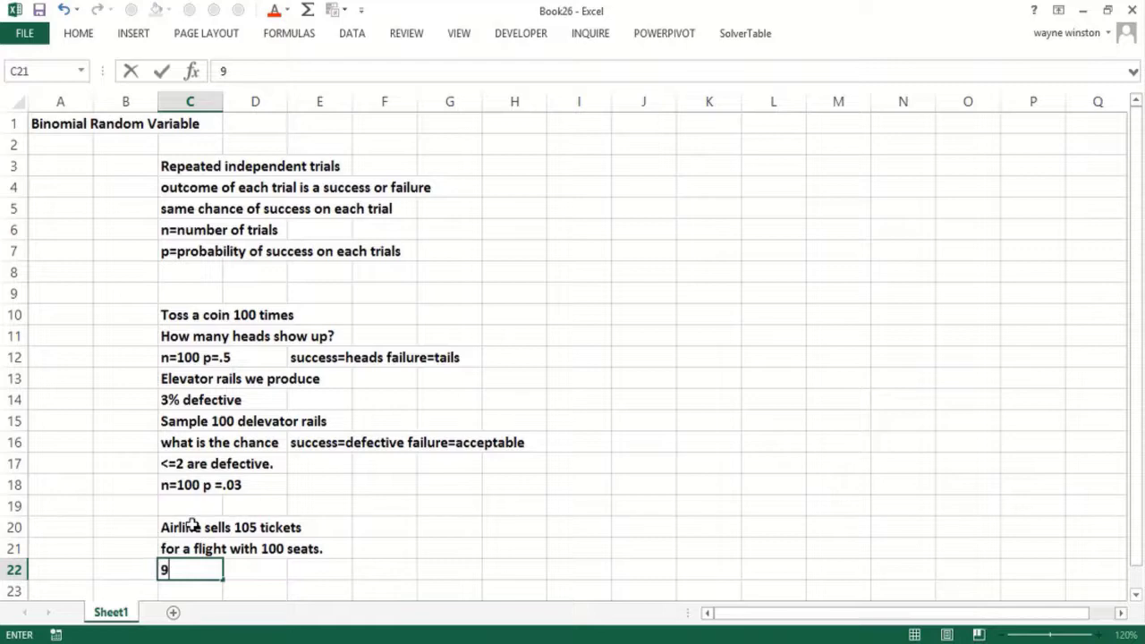
{"action": "type", "text": "5% of ticketh"}
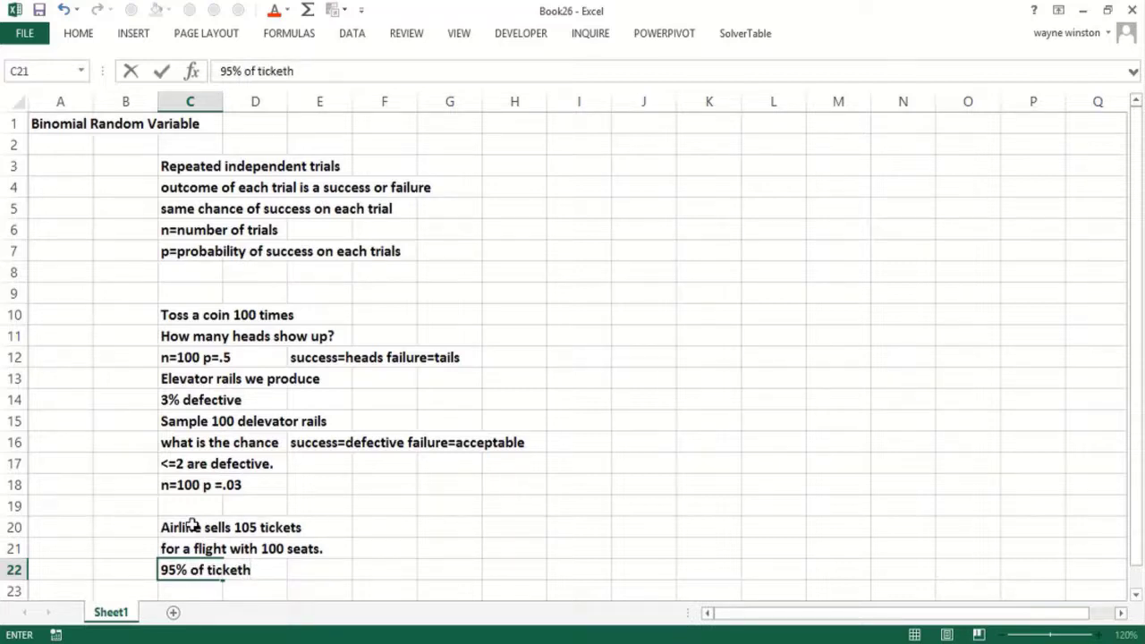
{"action": "type", "text": "iolders sho"}
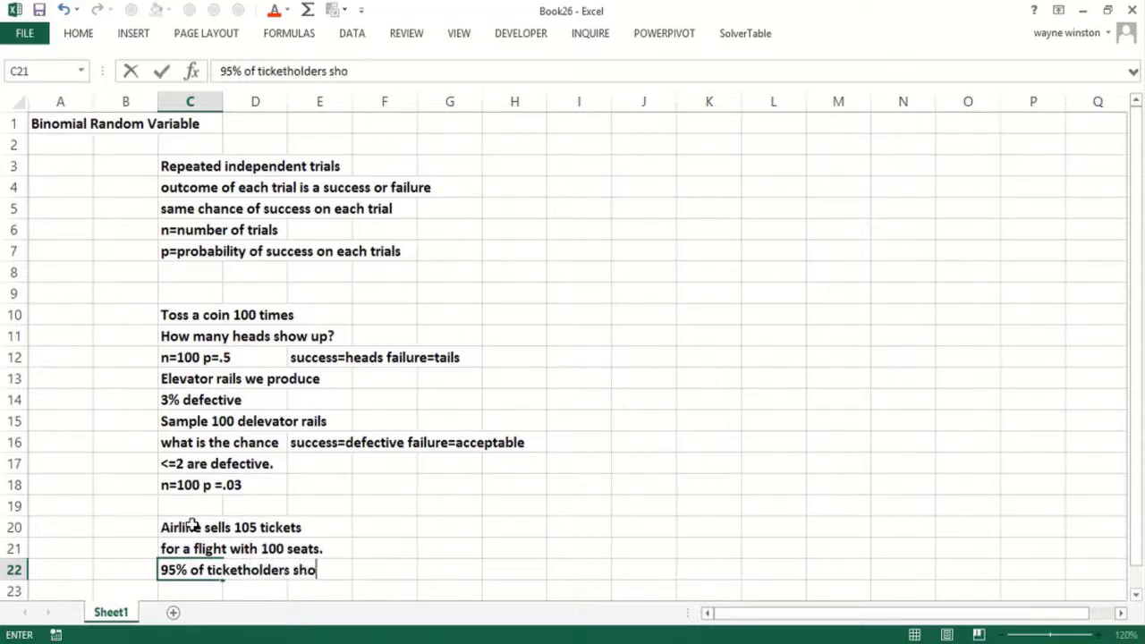
{"action": "type", "text": "ws up"}
{"action": "key", "text": "Return"}
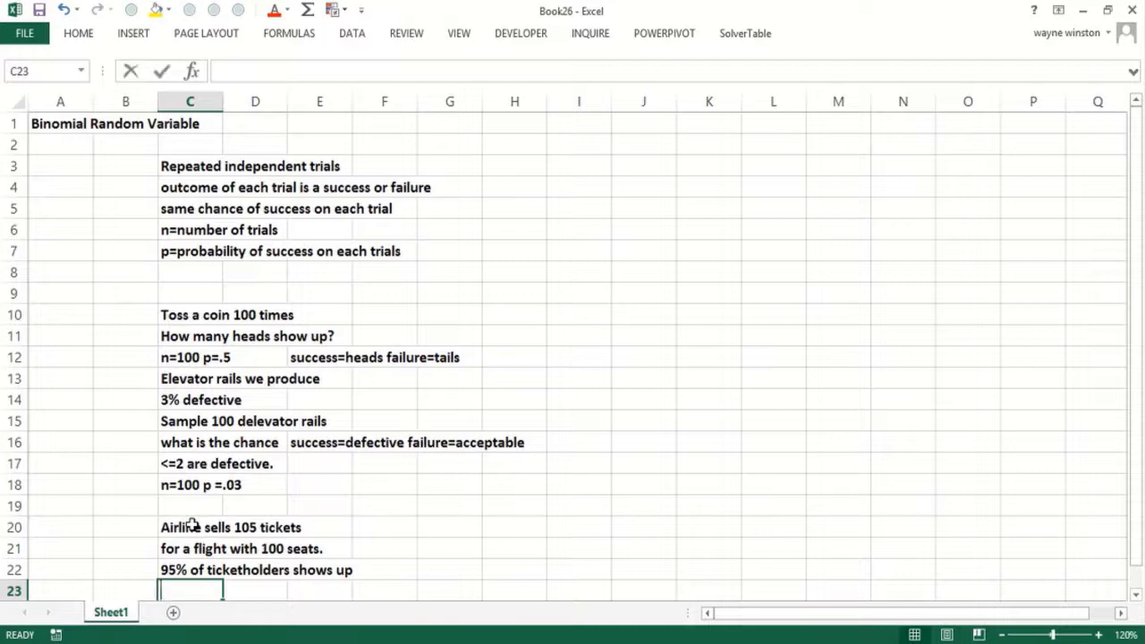
{"action": "type", "text": "What is ch"}
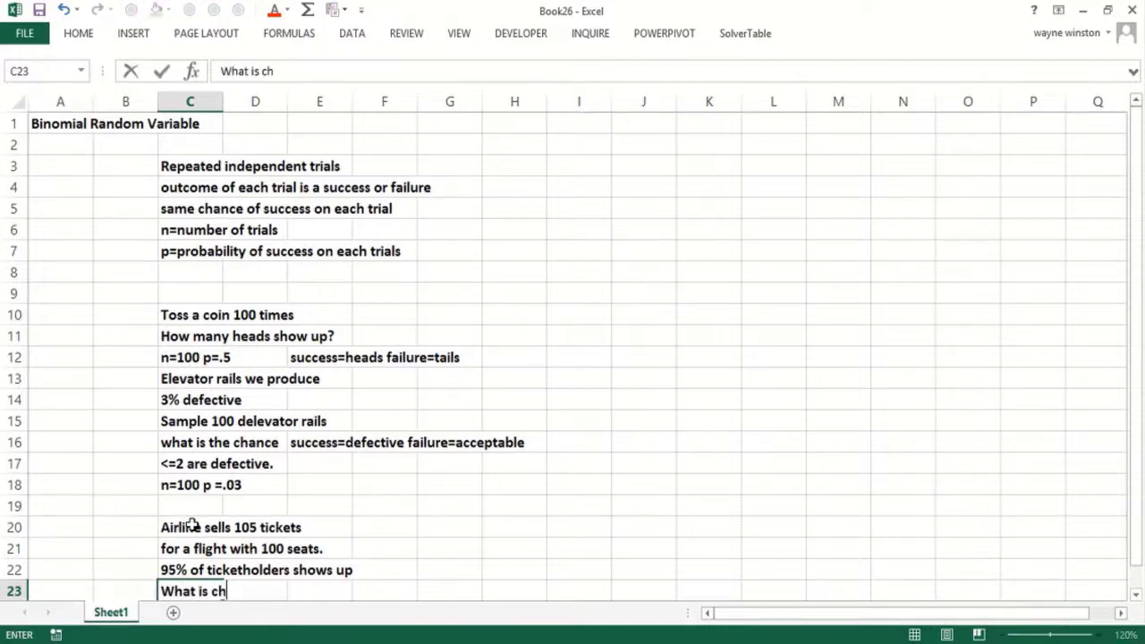
{"action": "type", "text": "ance flight "}
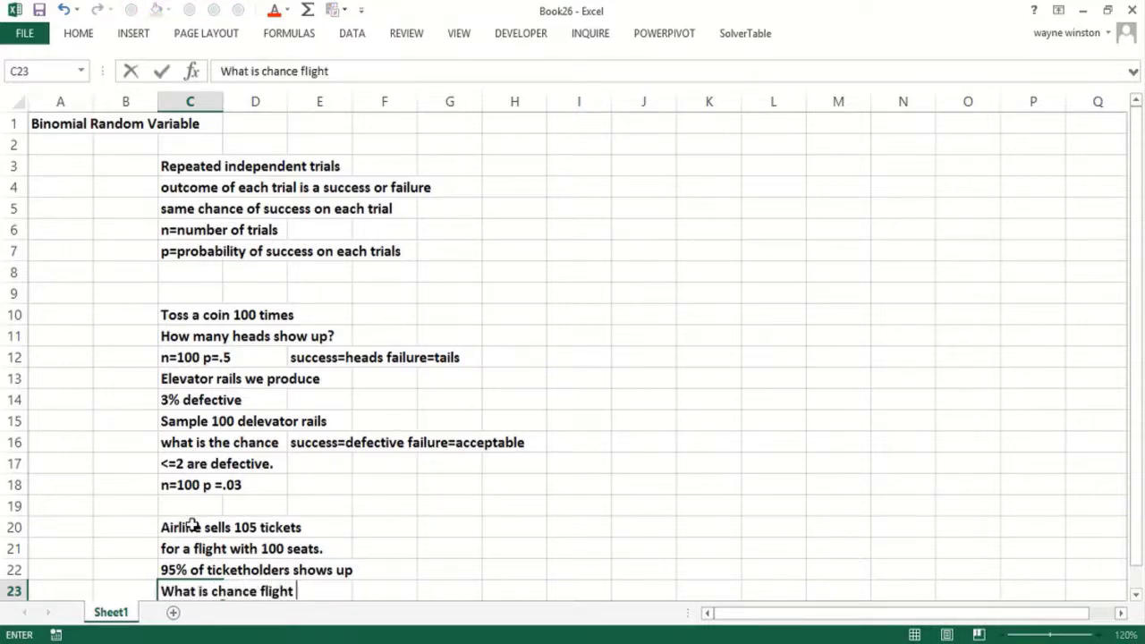
{"action": "type", "text": "overbooked?"}
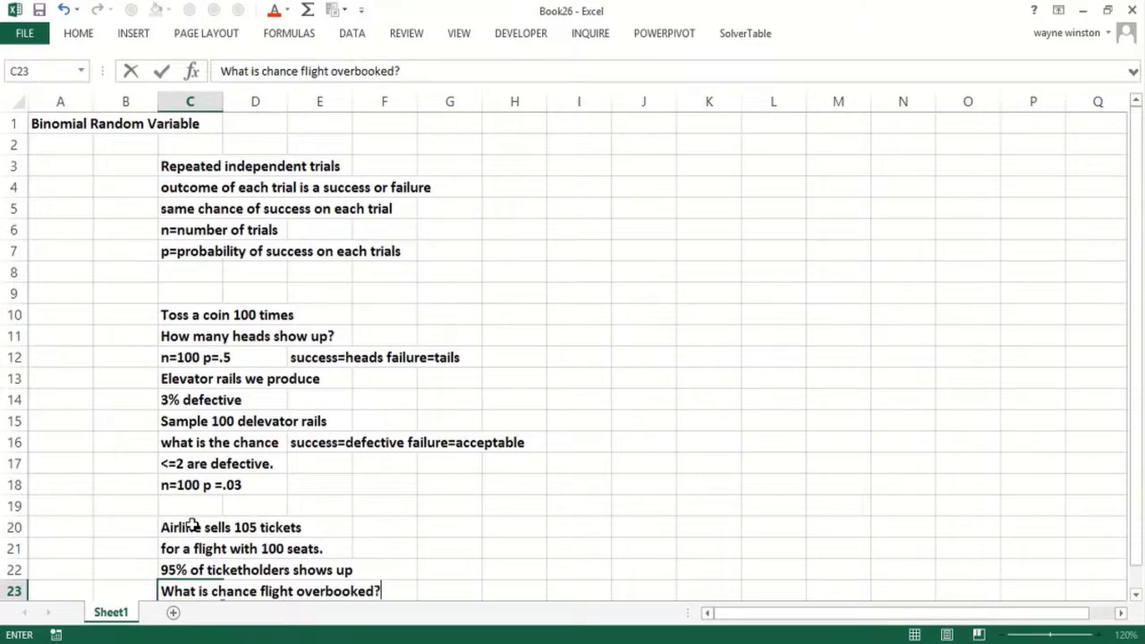
{"action": "key", "text": "Return"}
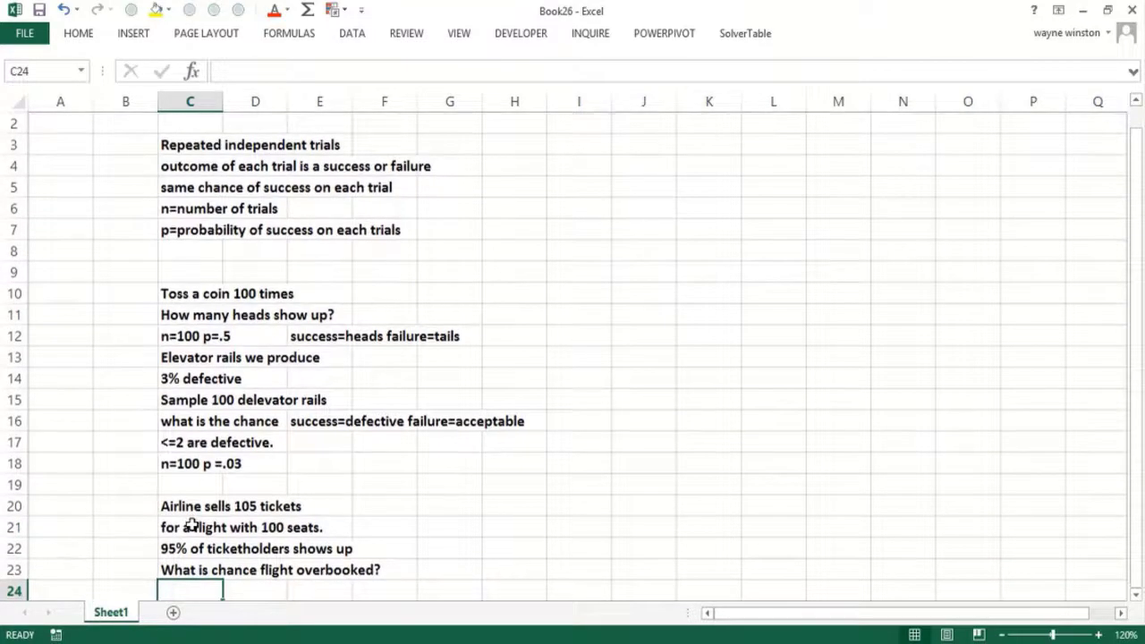
- Add 'success=show up failure = do not show up', 'n=105' and 'p=.95' below the question
{"action": "type", "text": "success=s"}
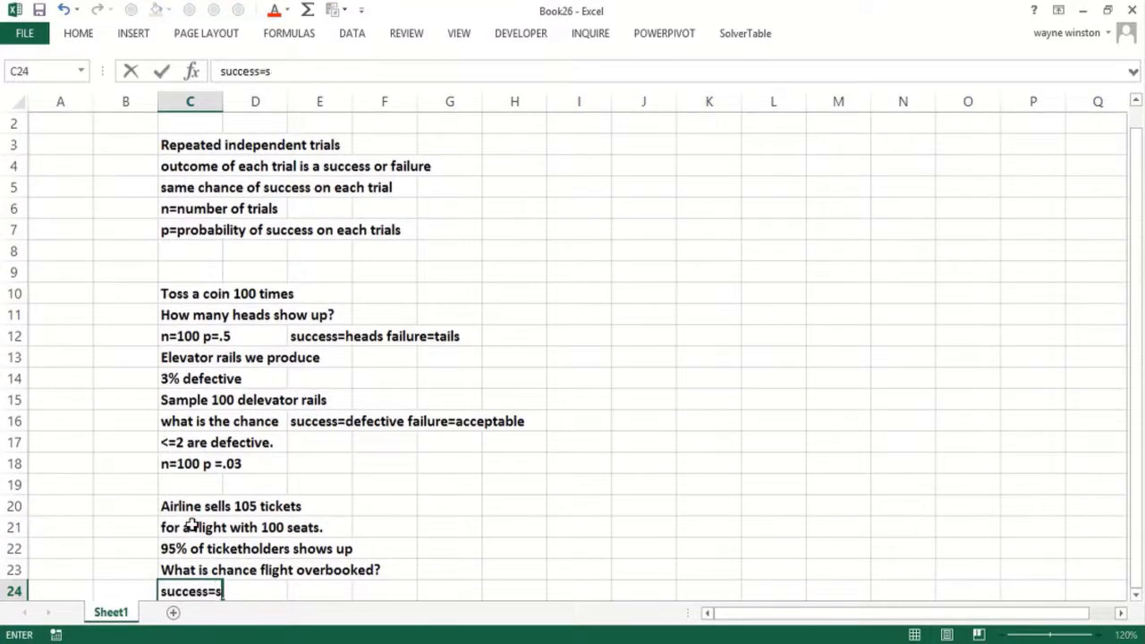
{"action": "type", "text": "how up "}
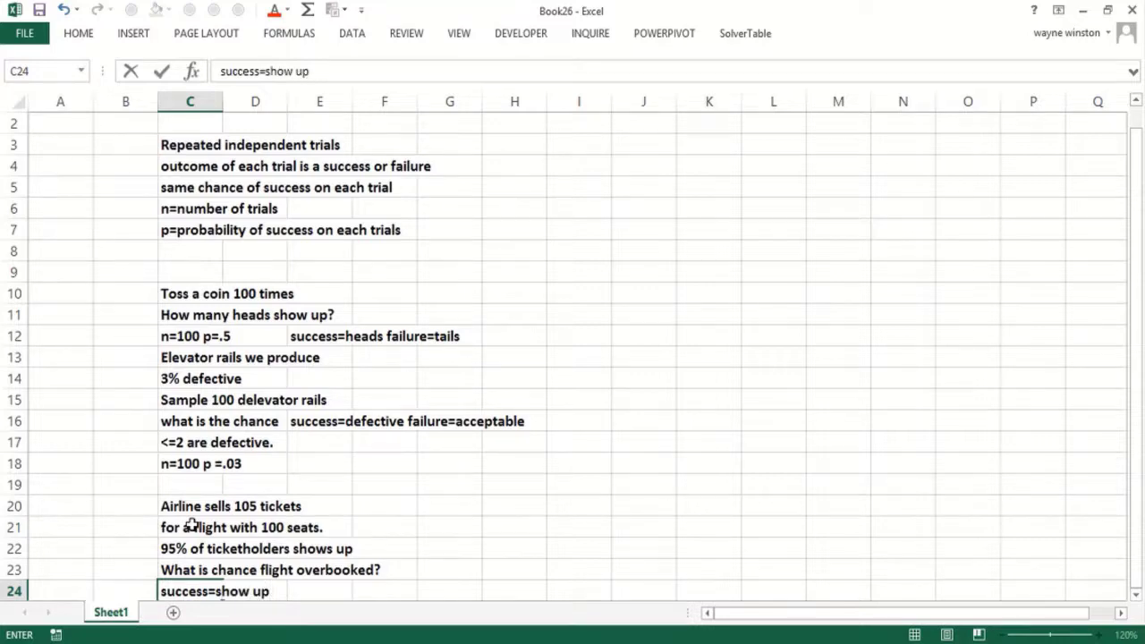
{"action": "type", "text": "failure "}
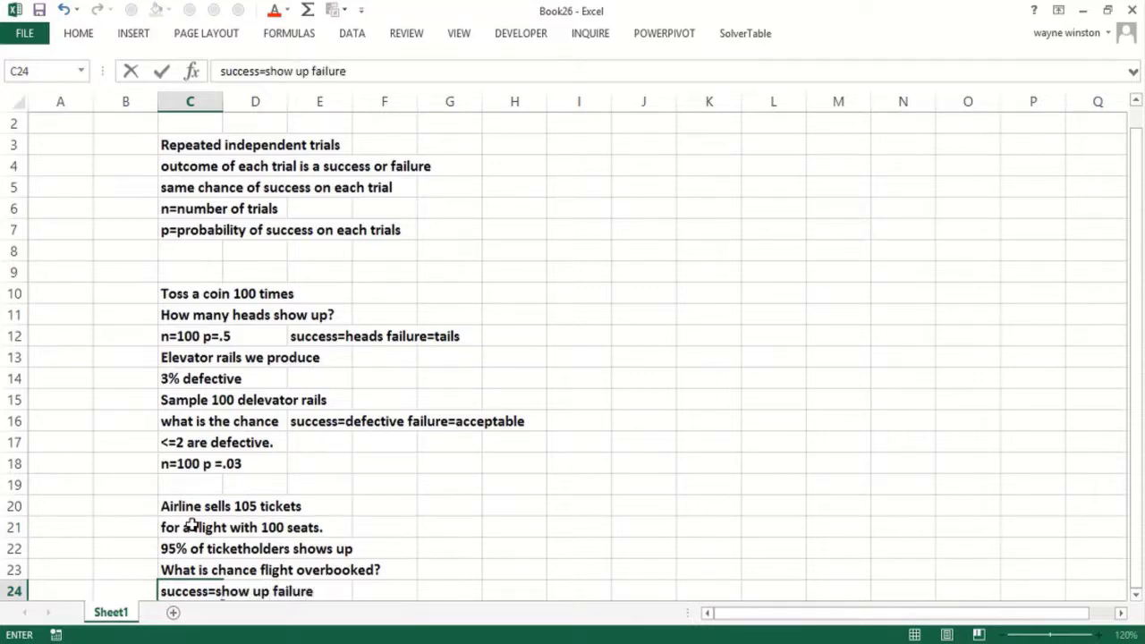
{"action": "type", "text": "= do not"}
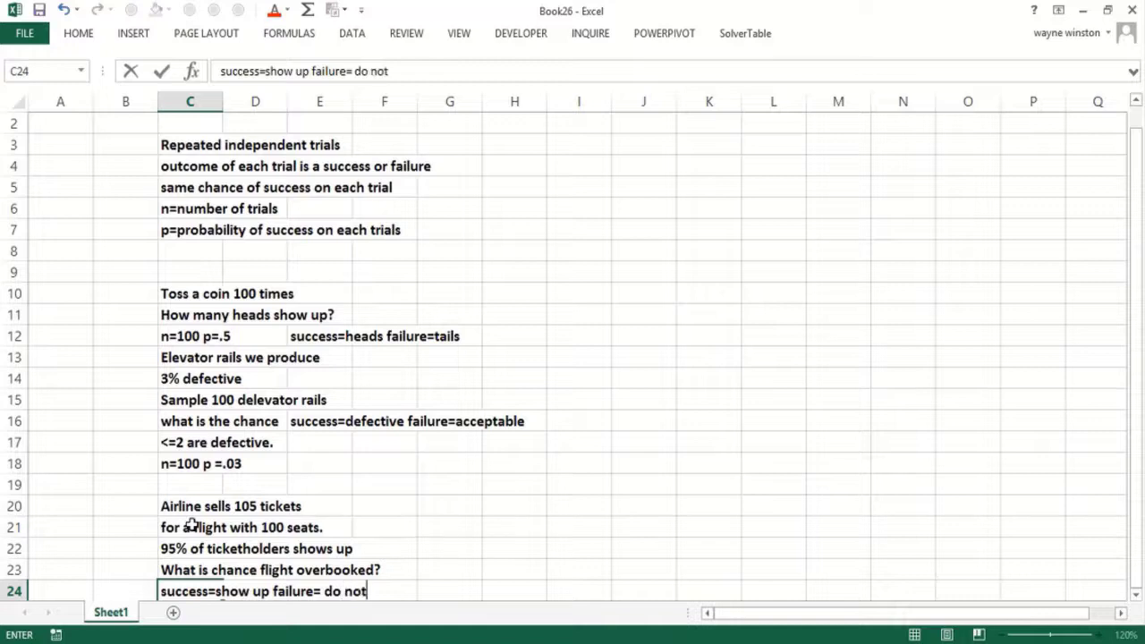
{"action": "type", "text": " show up"}
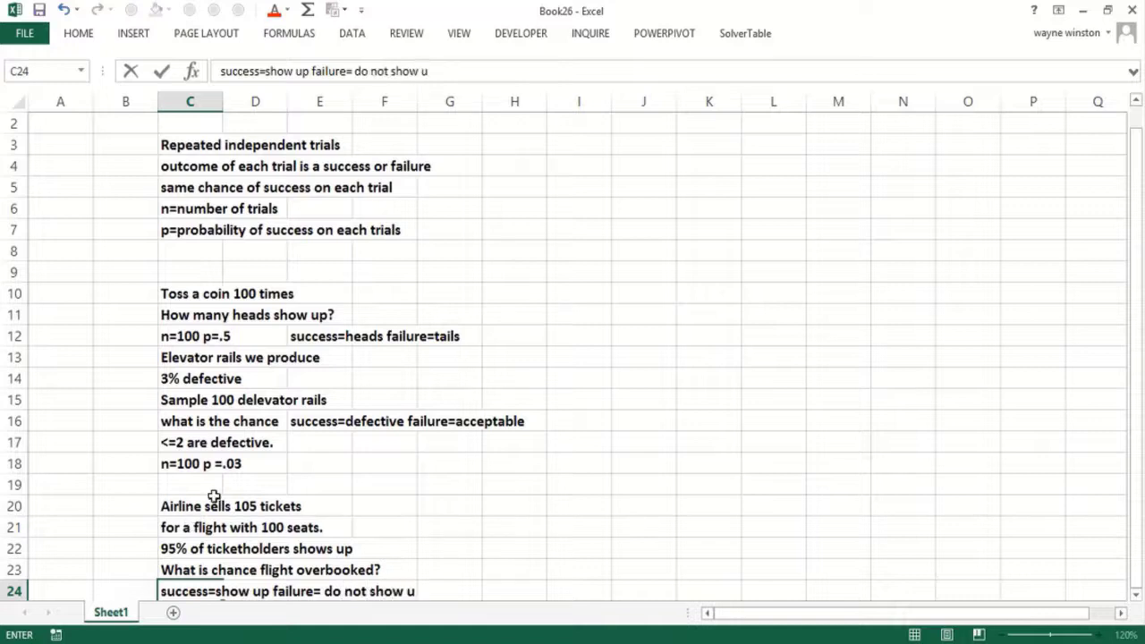
{"action": "key", "text": "Return"}
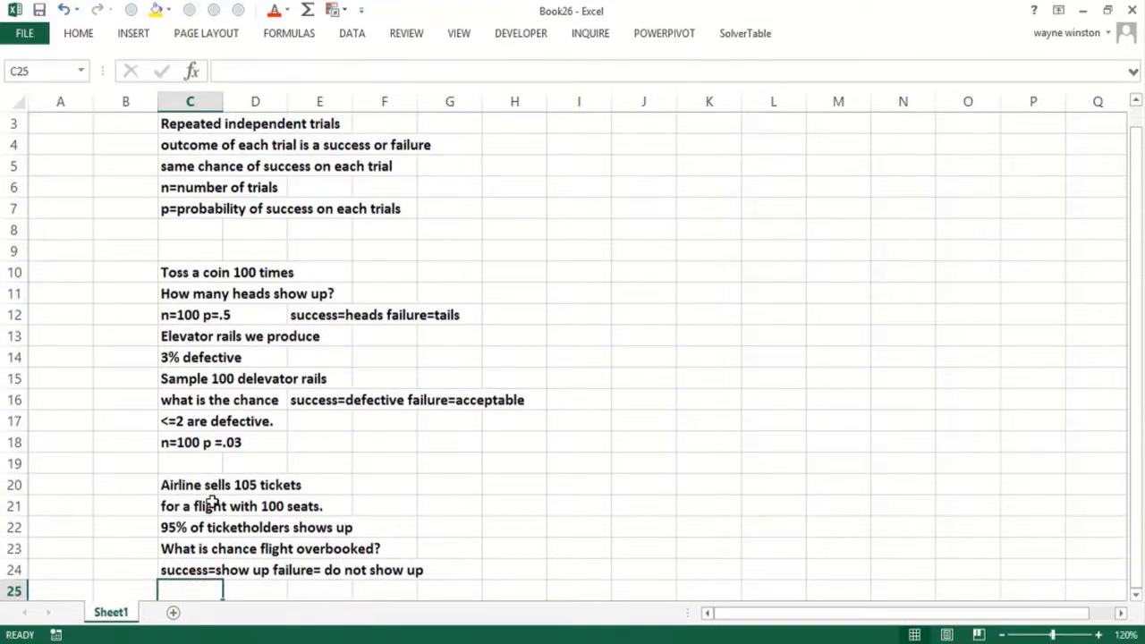
{"action": "type", "text": "n=10"}
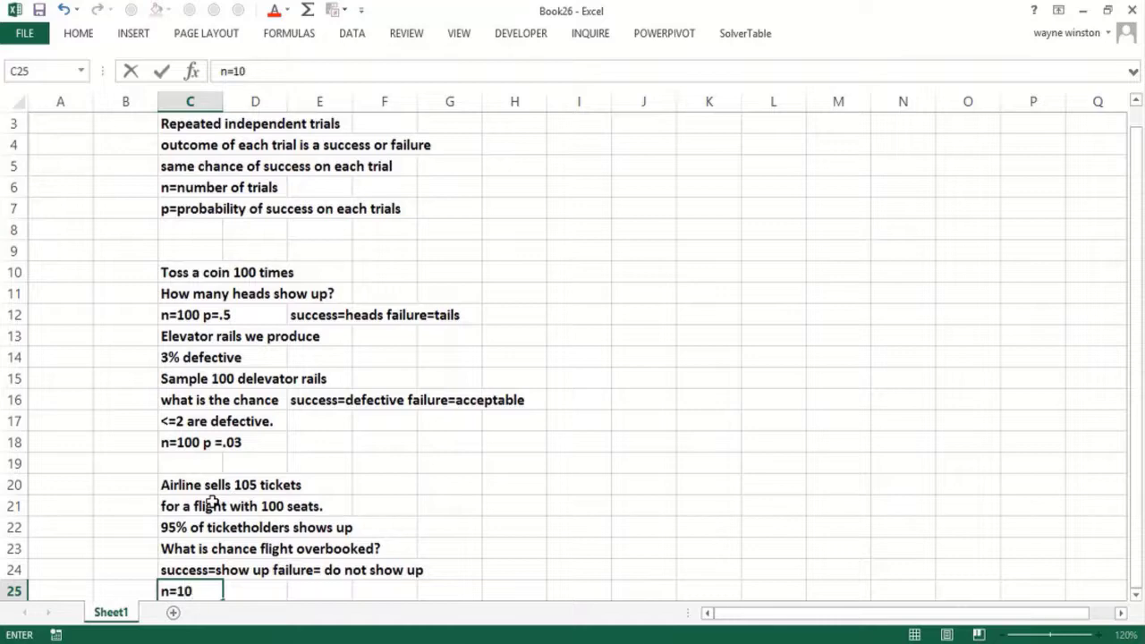
{"action": "type", "text": "5"}
{"action": "key", "text": "Return"}
{"action": "type", "text": "p"}
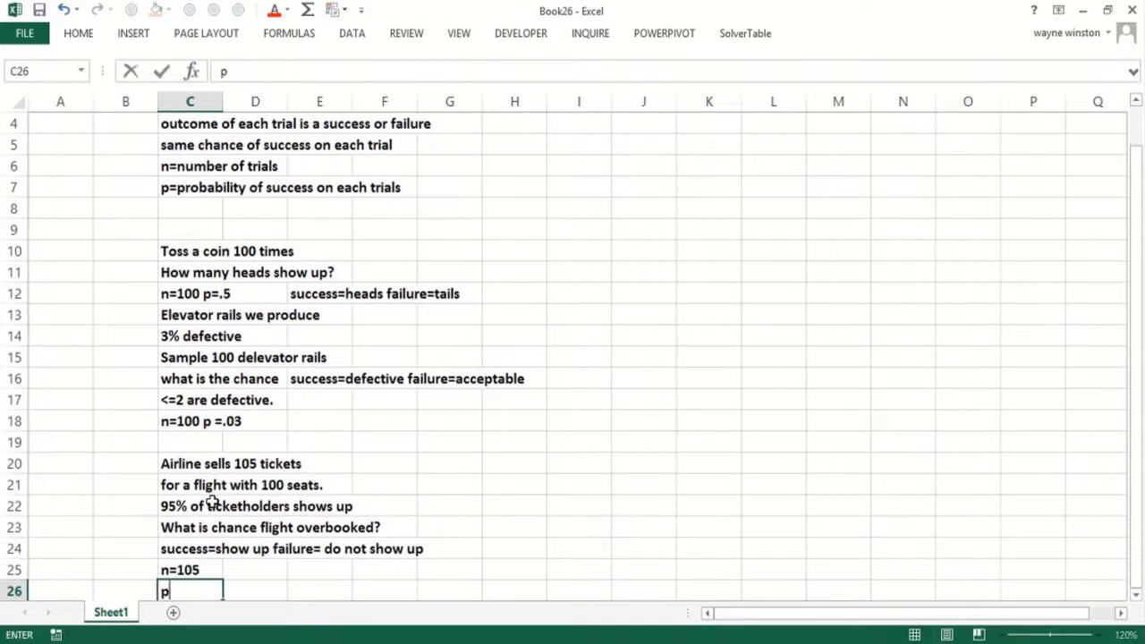
{"action": "type", "text": "=..9"}
{"action": "key", "text": "BackSpace"}
{"action": "type", "text": "95"}
{"action": "left_click", "coordinate": [572, 230]}
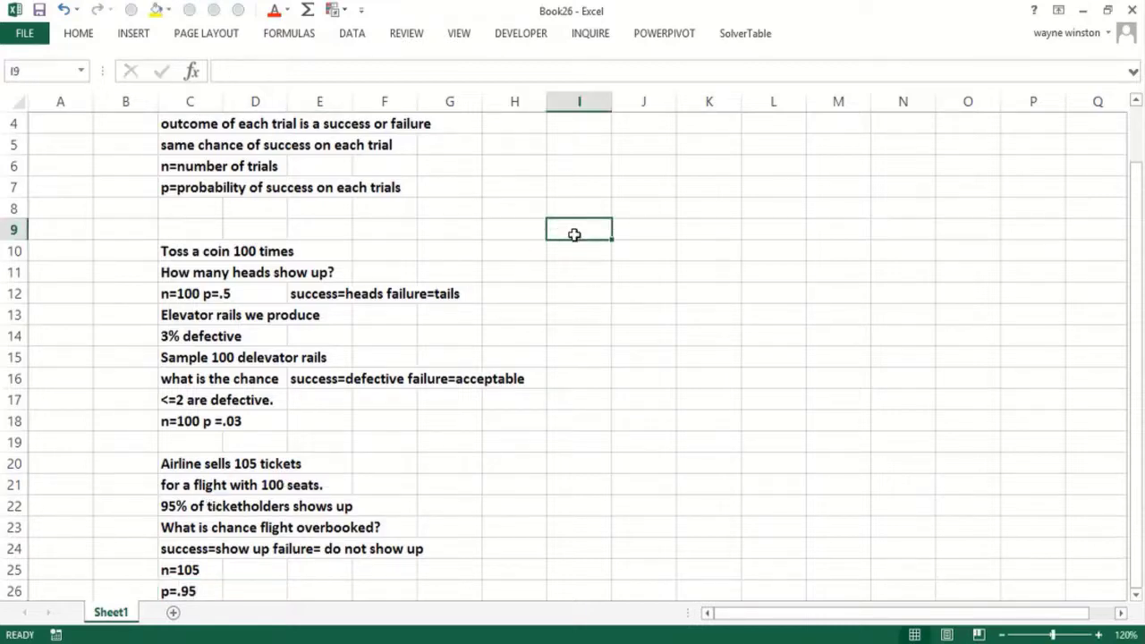
- Start a =BINOM.DIST formula in I9, then cancel it
{"action": "type", "text": "BINO"}
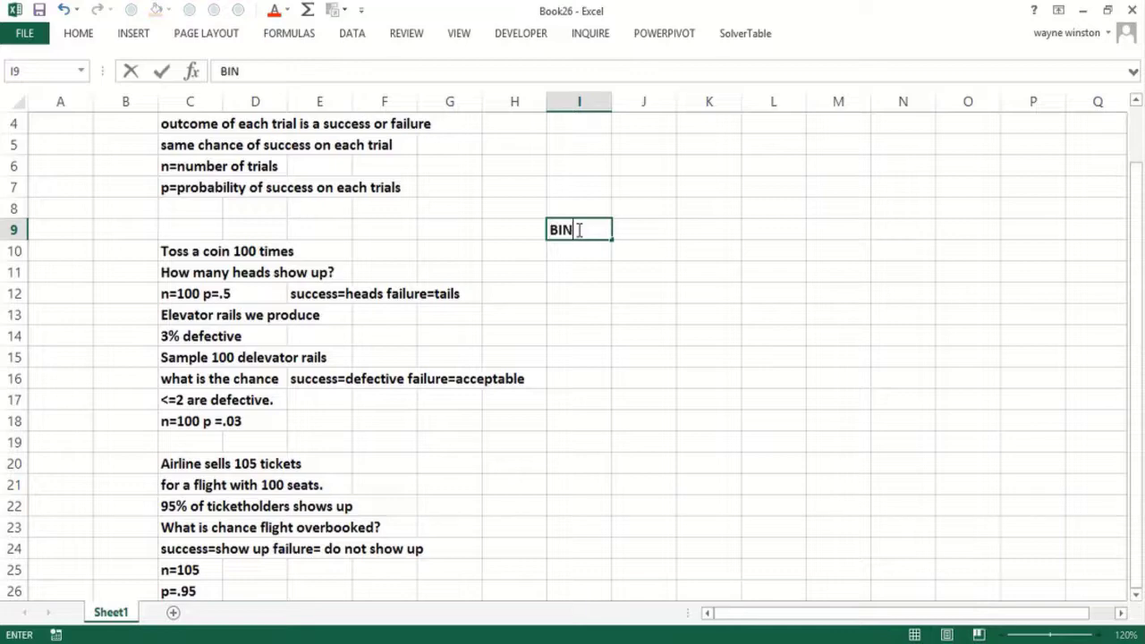
{"action": "key", "text": "BackSpace"}
{"action": "key", "text": "BackSpace"}
{"action": "key", "text": "BackSpace"}
{"action": "key", "text": "BackSpace"}
{"action": "type", "text": "=BIN"}
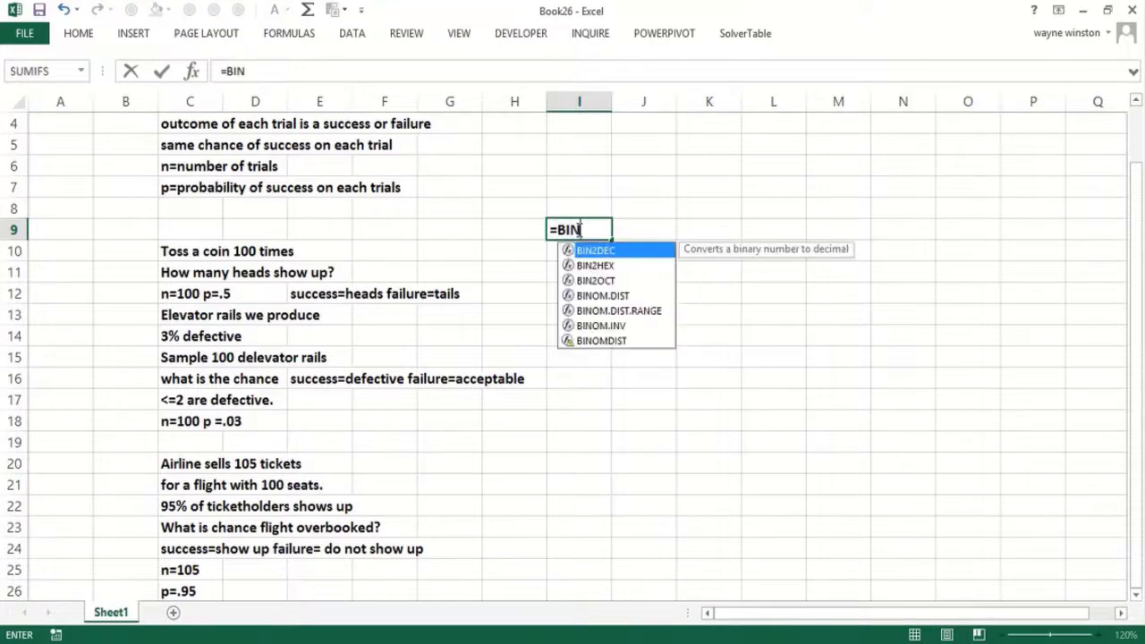
{"action": "double_click", "coordinate": [616, 296]}
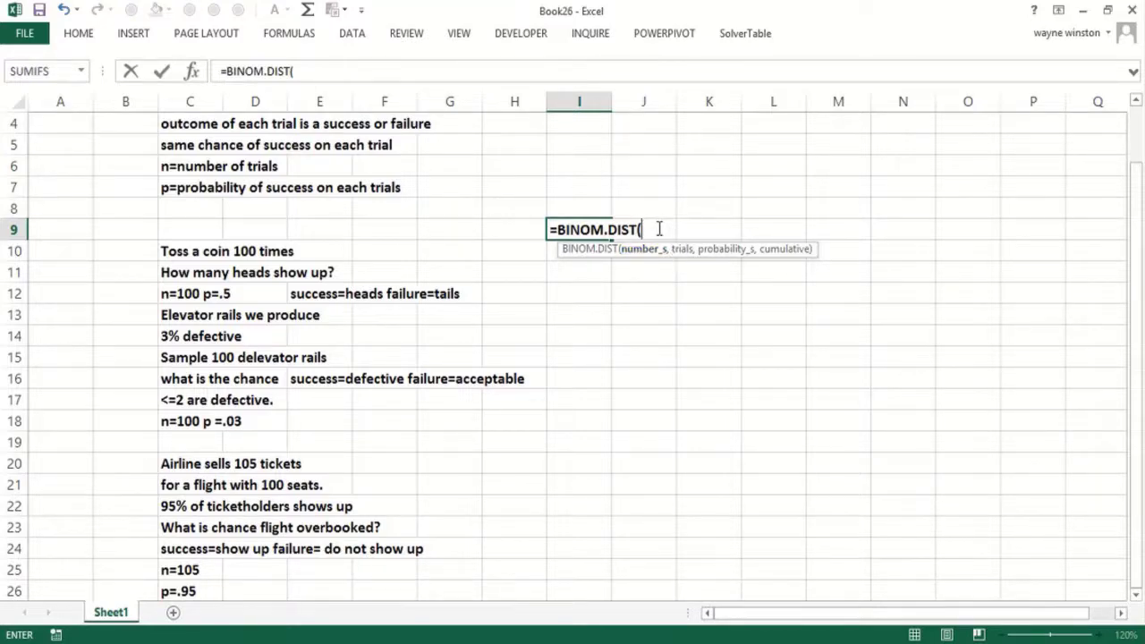
{"action": "left_click", "coordinate": [576, 295]}
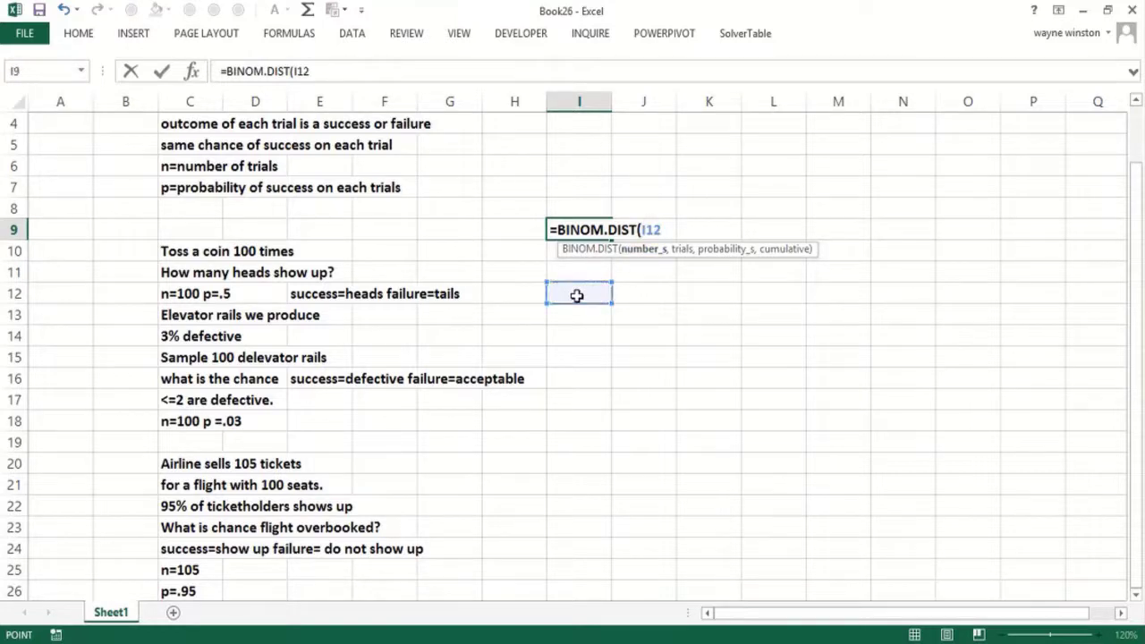
{"action": "key", "text": "Escape"}
- Enter the text note 'BINOM.DIST(x successes,number of trials, prob of success,True or False)' in I9
{"action": "type", "text": "'"}
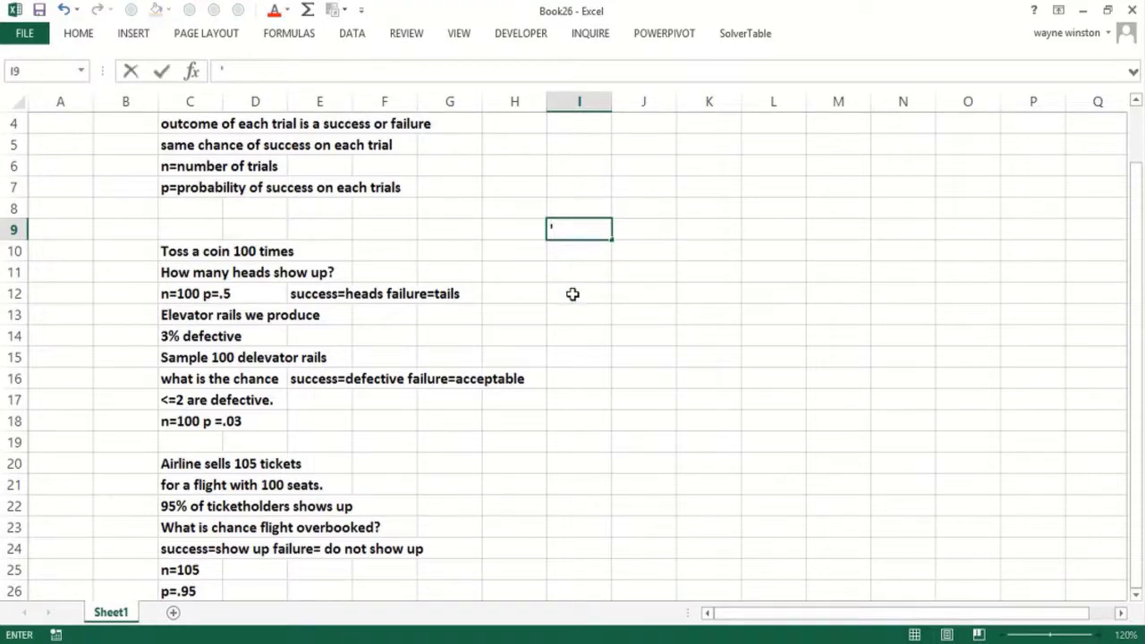
{"action": "type", "text": "BINOM>DIST"}
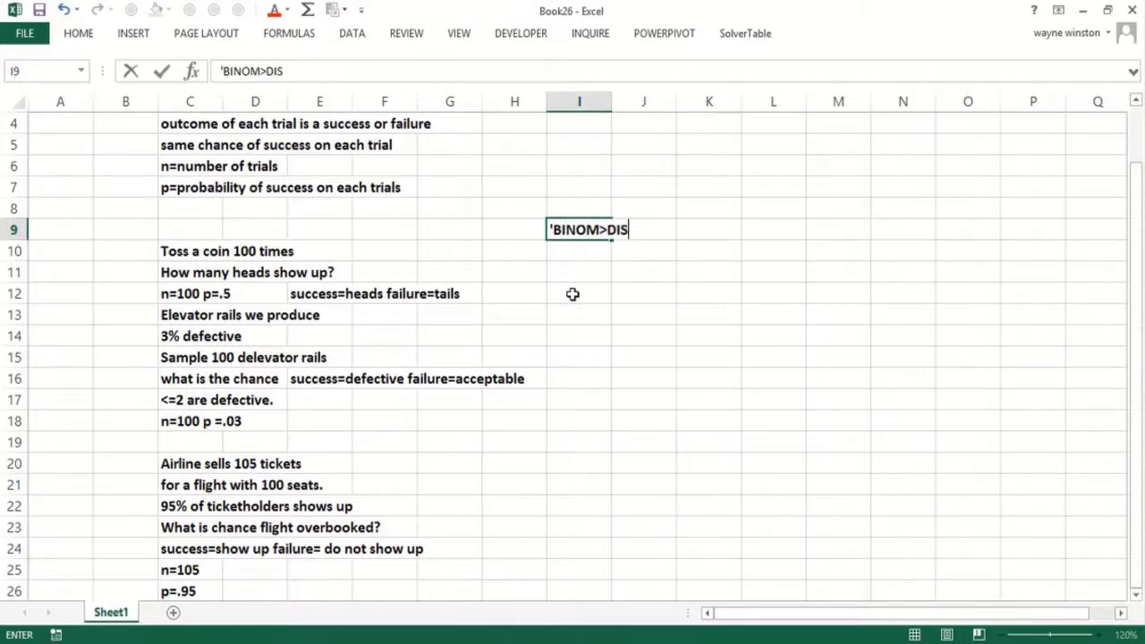
{"action": "key", "text": "BackSpace"}
{"action": "key", "text": "BackSpace"}
{"action": "key", "text": "BackSpace"}
{"action": "type", "text": "DIST(scuc"}
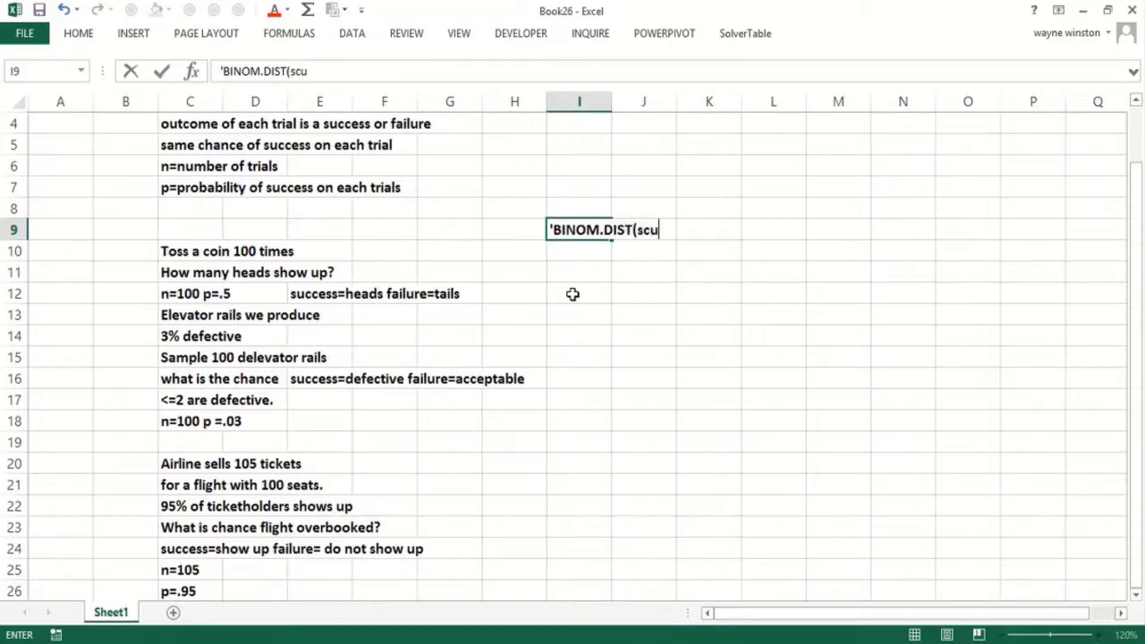
{"action": "key", "text": "BackSpace"}
{"action": "key", "text": "BackSpace"}
{"action": "key", "text": "BackSpace"}
{"action": "type", "text": "uccesses,number"}
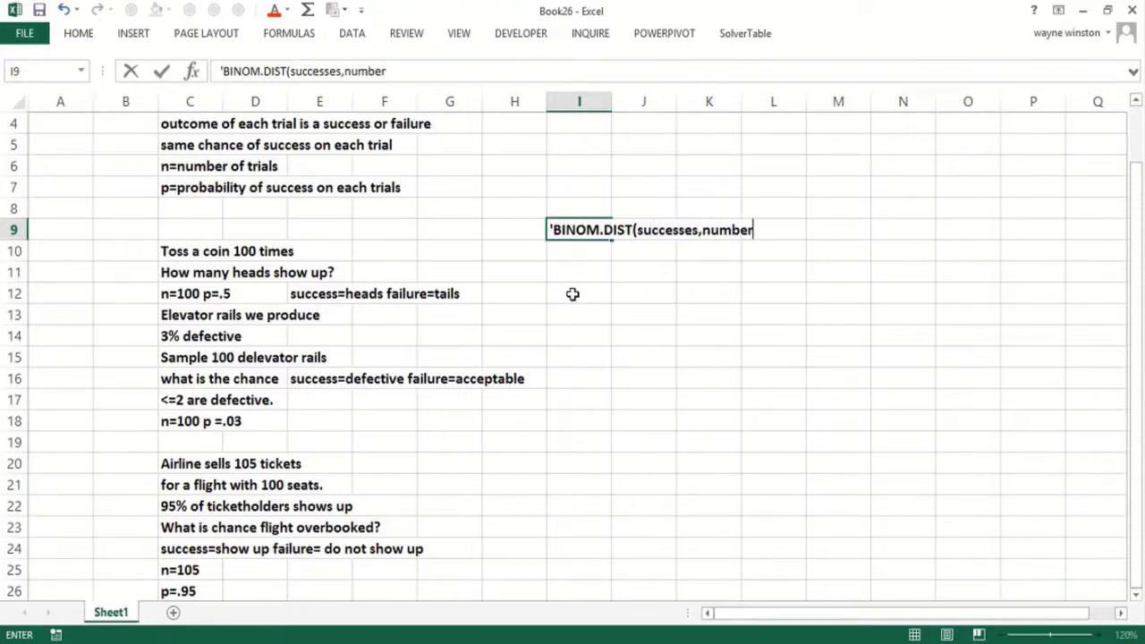
{"action": "type", "text": " of trials, prob of"}
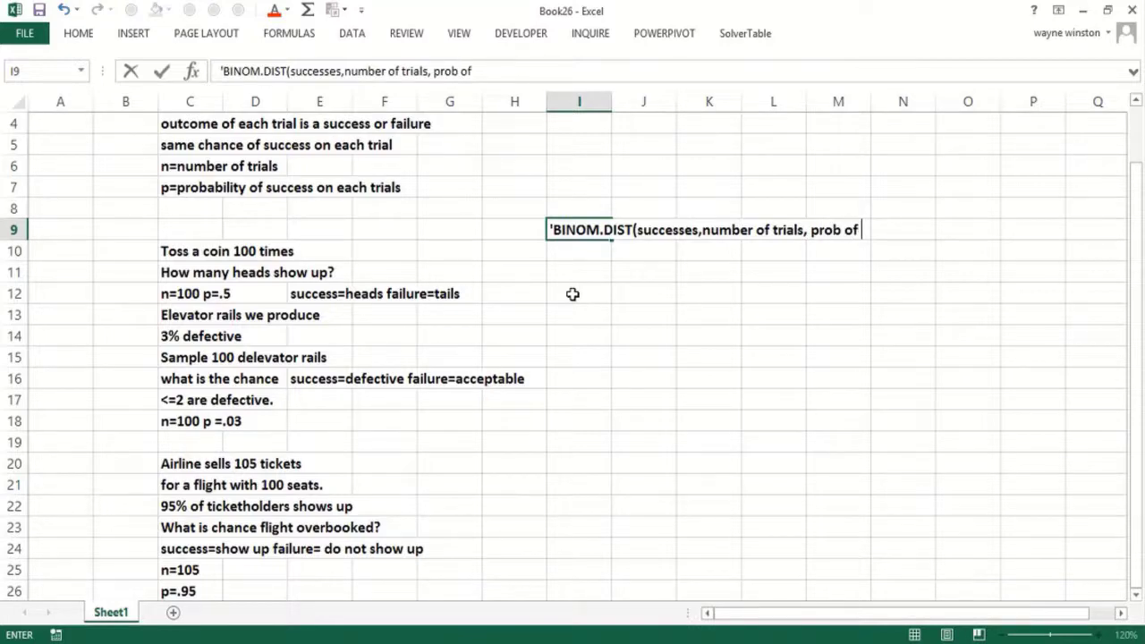
{"action": "type", "text": " suces"}
{"action": "key", "text": "BackSpace"}
{"action": "key", "text": "BackSpace"}
{"action": "type", "text": "cess,"}
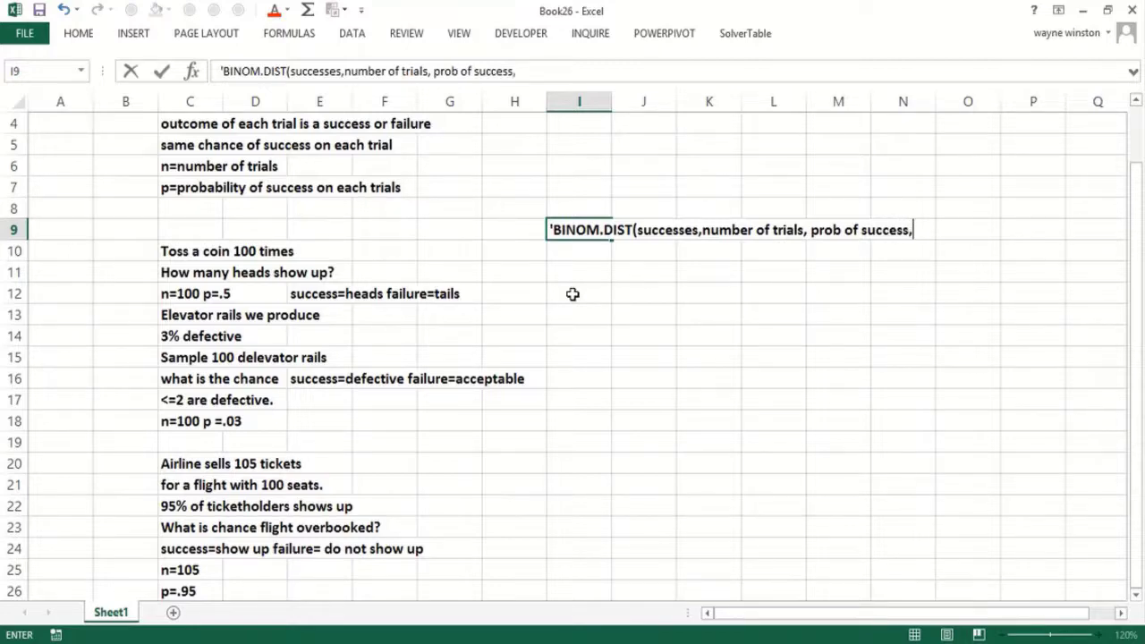
{"action": "left_click", "coordinate": [638, 229]}
{"action": "type", "text": "x "}
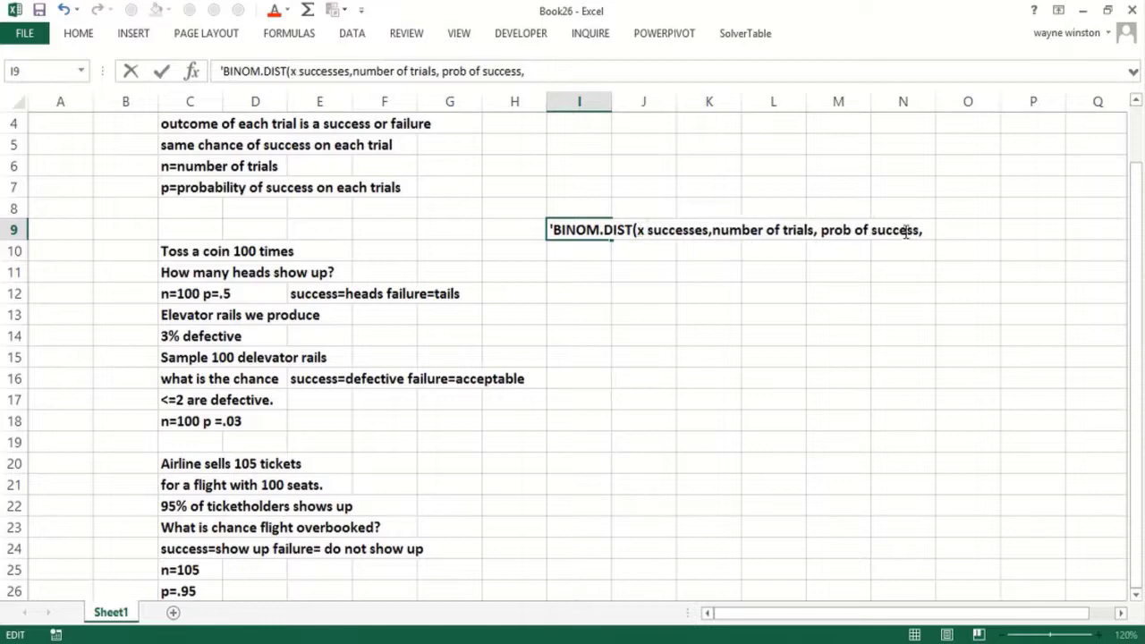
{"action": "type", "text": "True or False"}
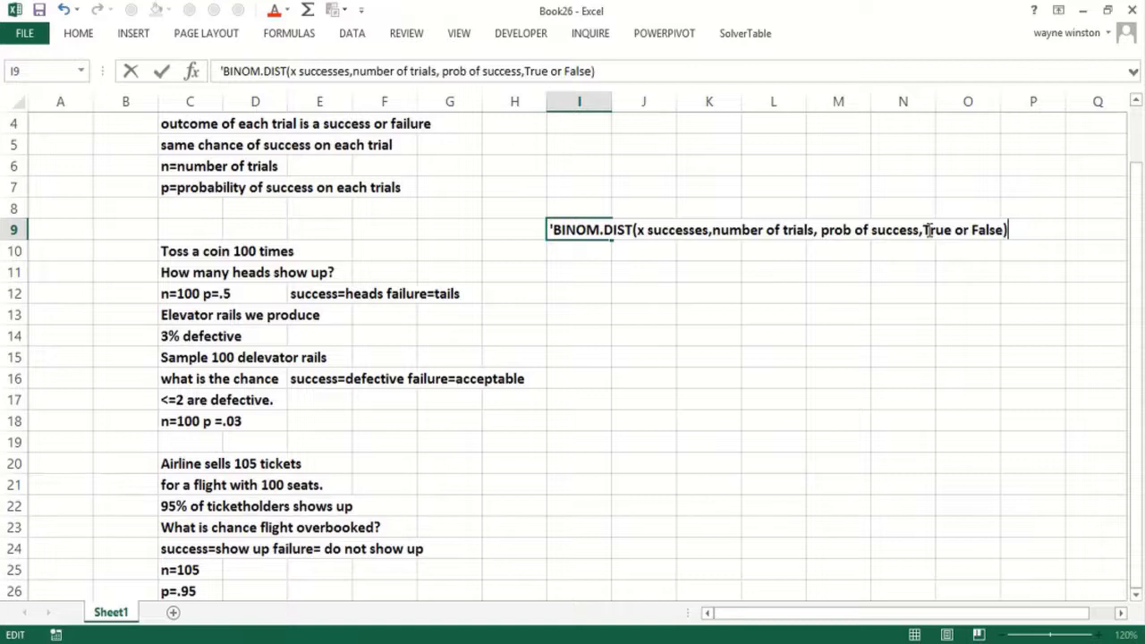
{"action": "key", "text": "Return"}
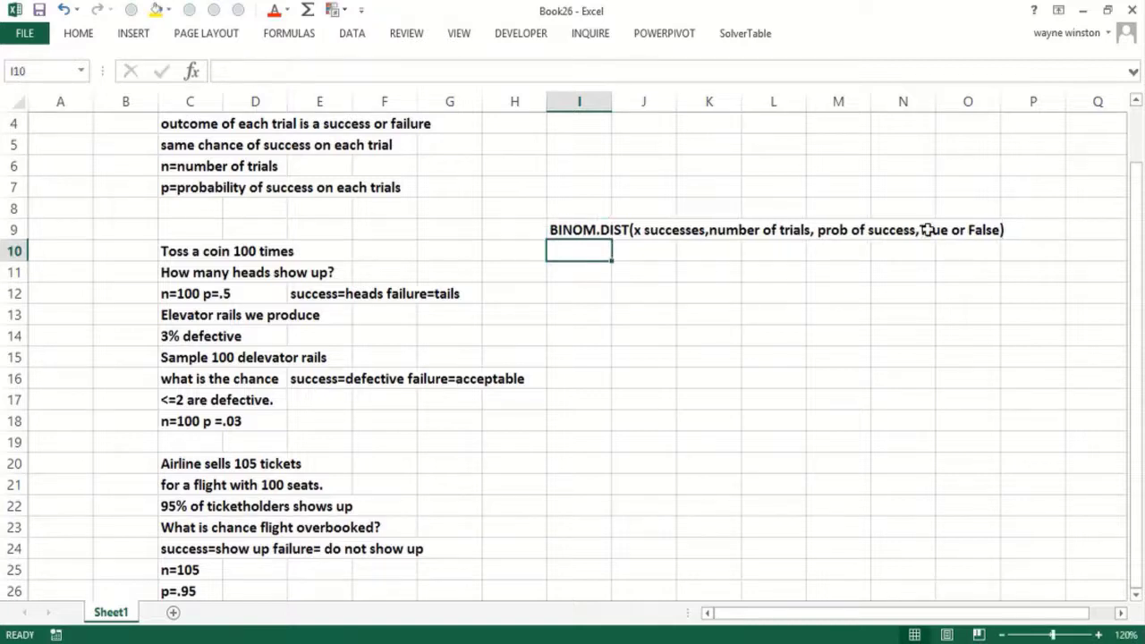
- Add 'True Prob <=x successes' in I11 and 'False Prob exactly x successes' in I12
{"action": "key", "text": "Return"}
{"action": "type", "text": "True Prob <="}
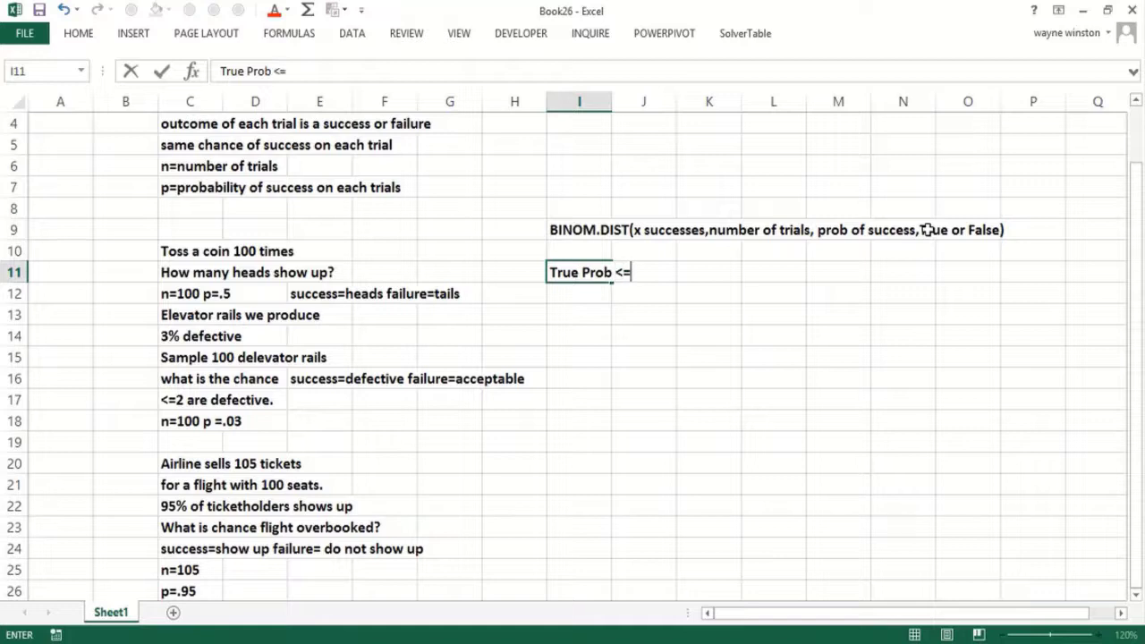
{"action": "type", "text": "x successes"}
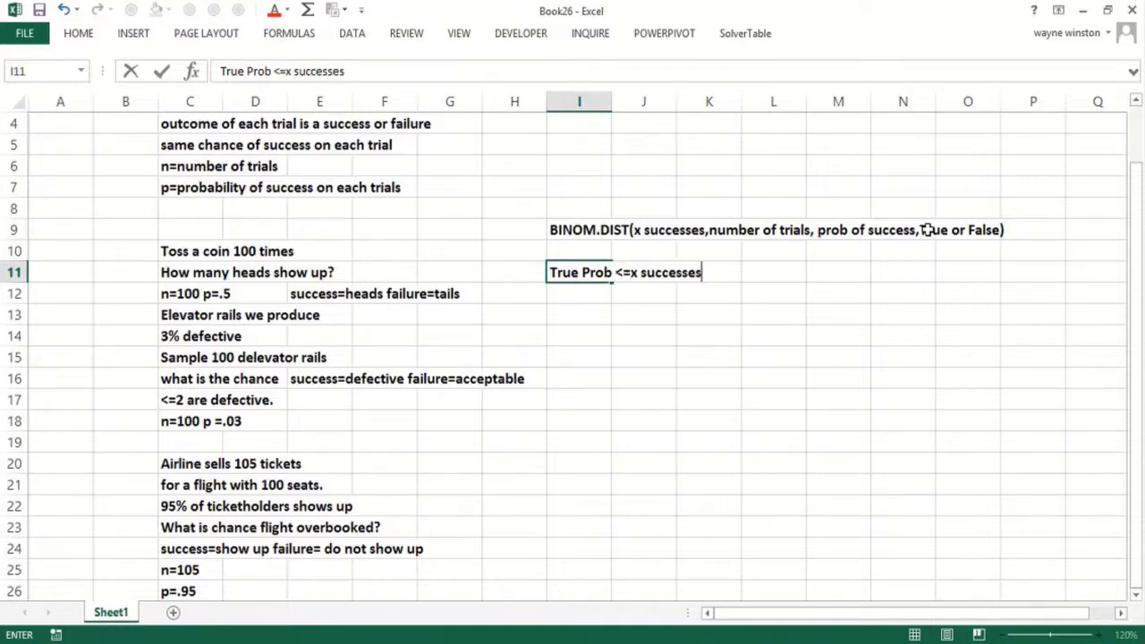
{"action": "key", "text": "Return"}
{"action": "type", "text": "Fa"}
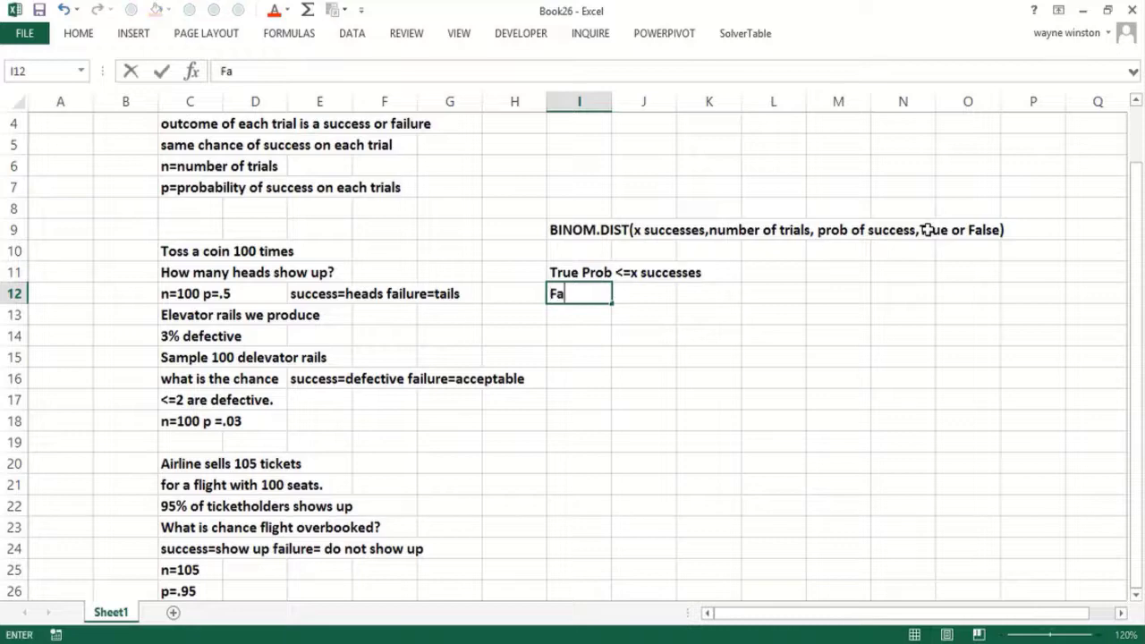
{"action": "type", "text": "lse Pro"}
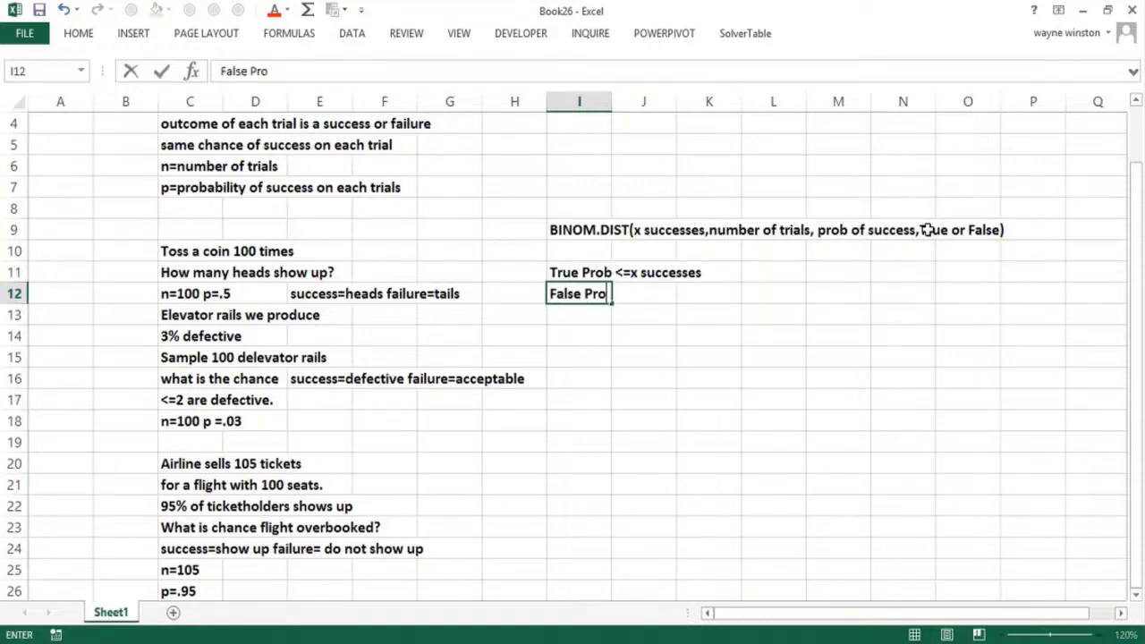
{"action": "type", "text": "b =x"}
{"action": "key", "text": "BackSpace"}
{"action": "key", "text": "BackSpace"}
{"action": "type", "text": "exactly "}
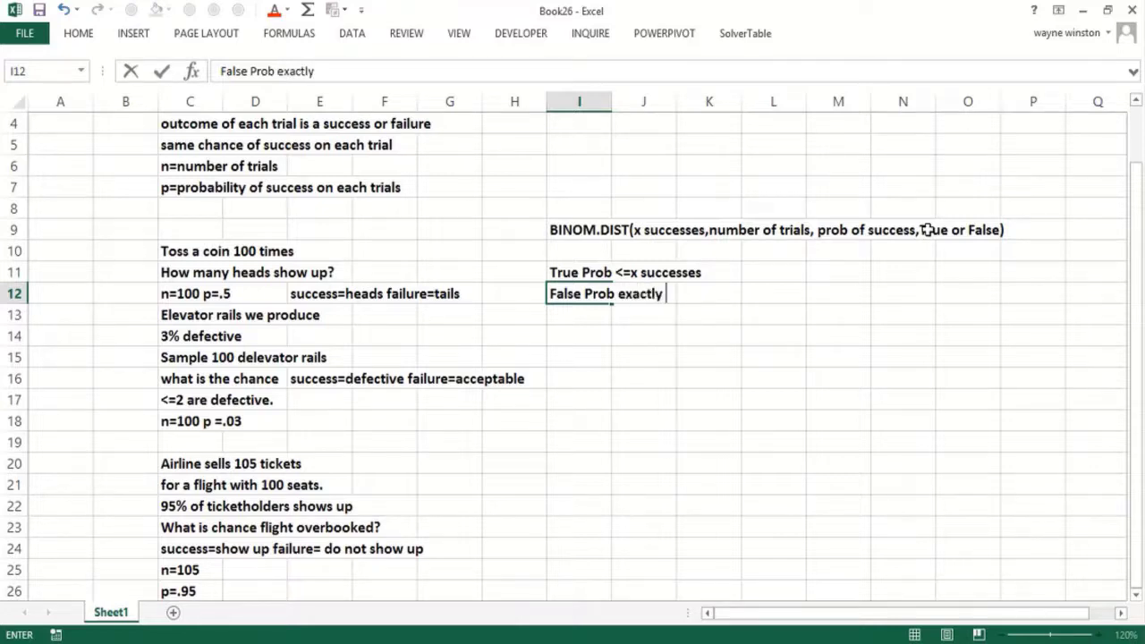
{"action": "type", "text": "x succe"}
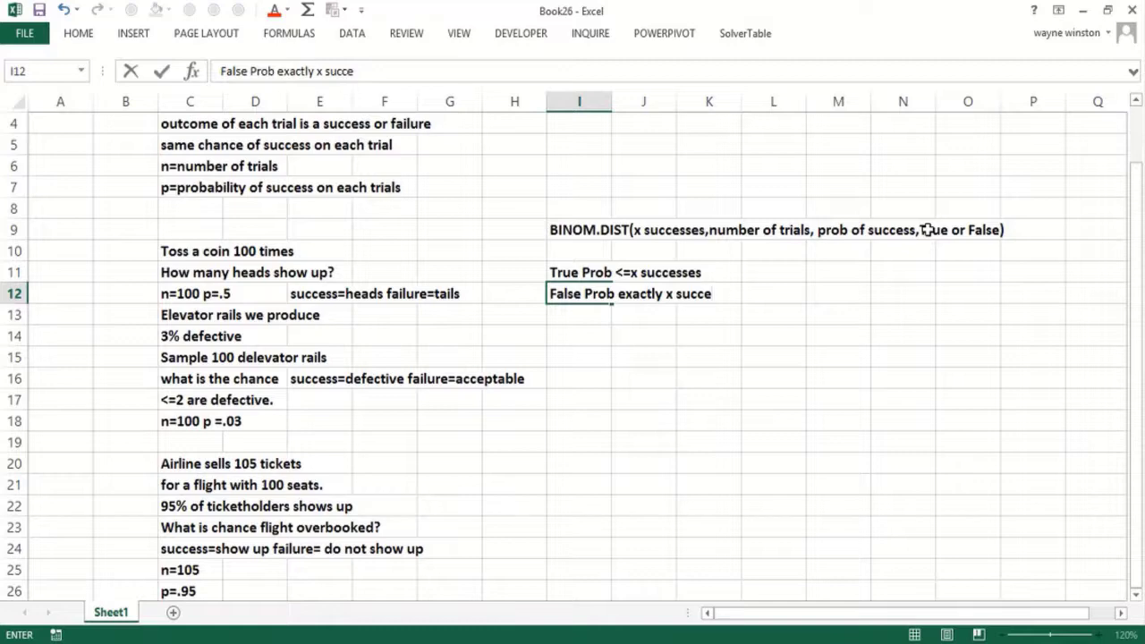
{"action": "type", "text": "sses"}
- Label I14 'Excel 2013' and begin a =BIN formula in I15
{"action": "key", "text": "Return"}
{"action": "key", "text": "Return"}
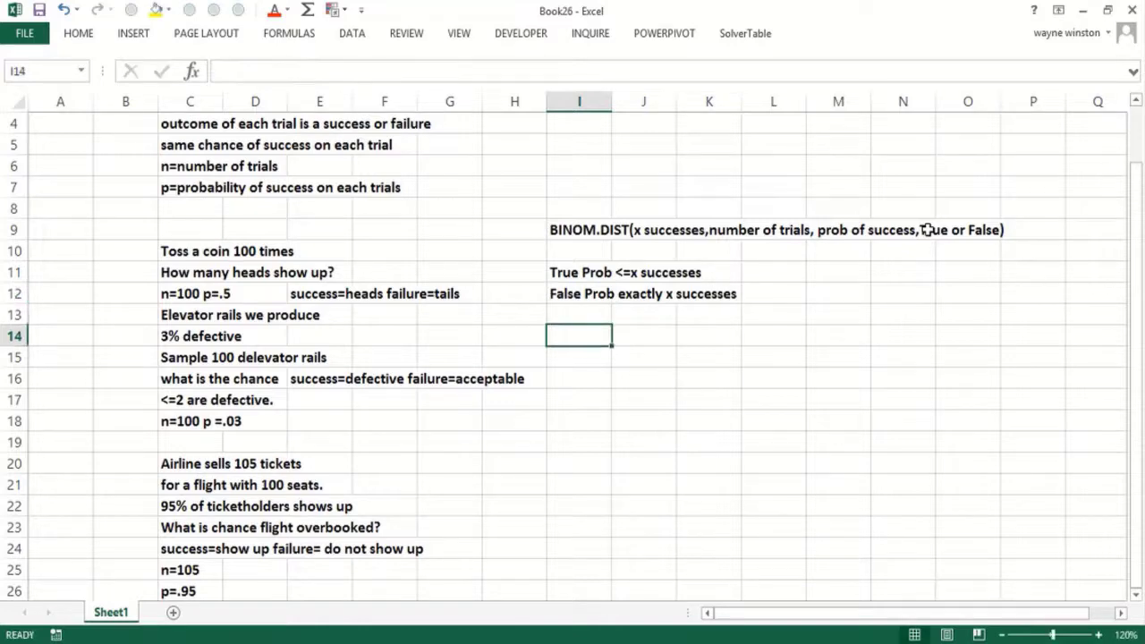
{"action": "type", "text": "Excel 2013"}
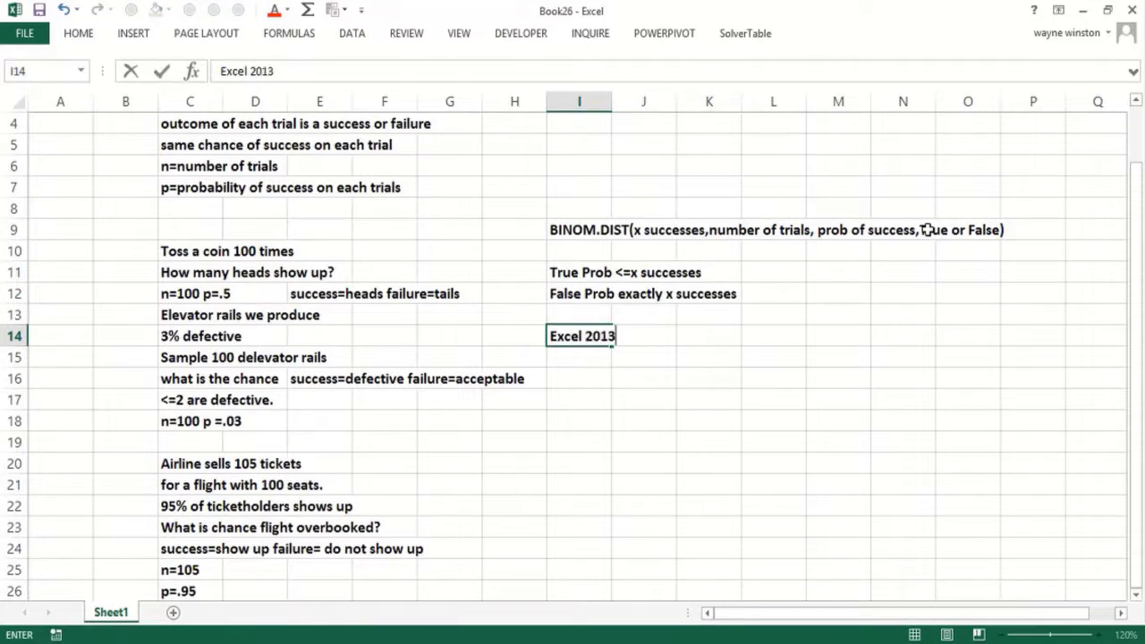
{"action": "key", "text": "Return"}
{"action": "type", "text": "=BIN"}
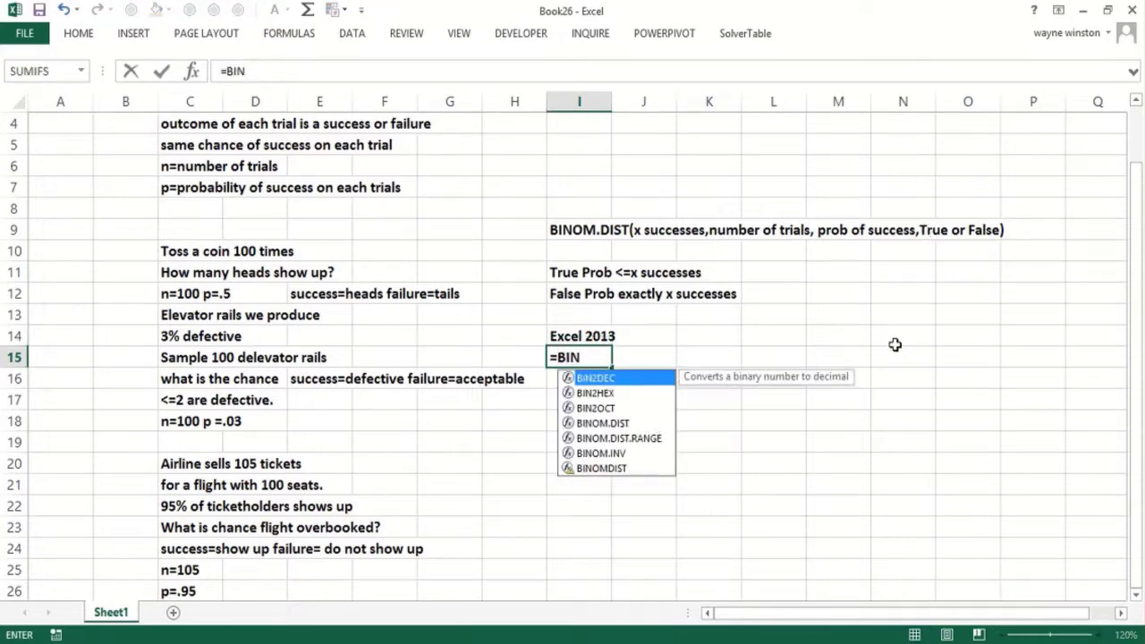
- Insert BINOM.DIST.RANGE into the I15 formula, then cancel it
{"action": "left_click", "coordinate": [626, 439]}
{"action": "double_click", "coordinate": [626, 439]}
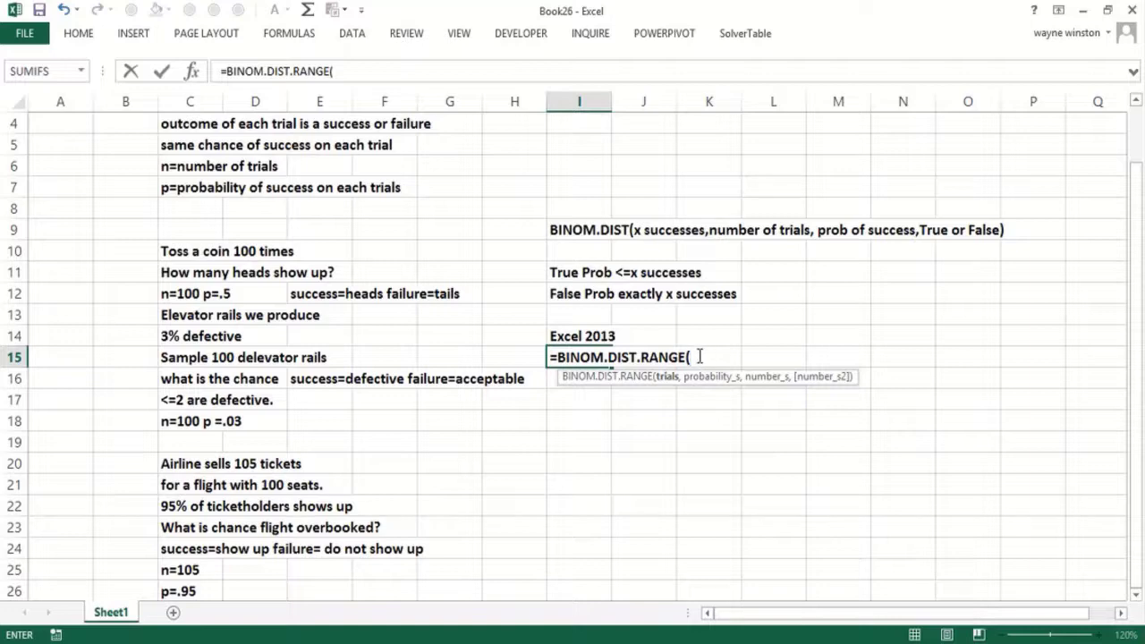
{"action": "key", "text": "Escape"}
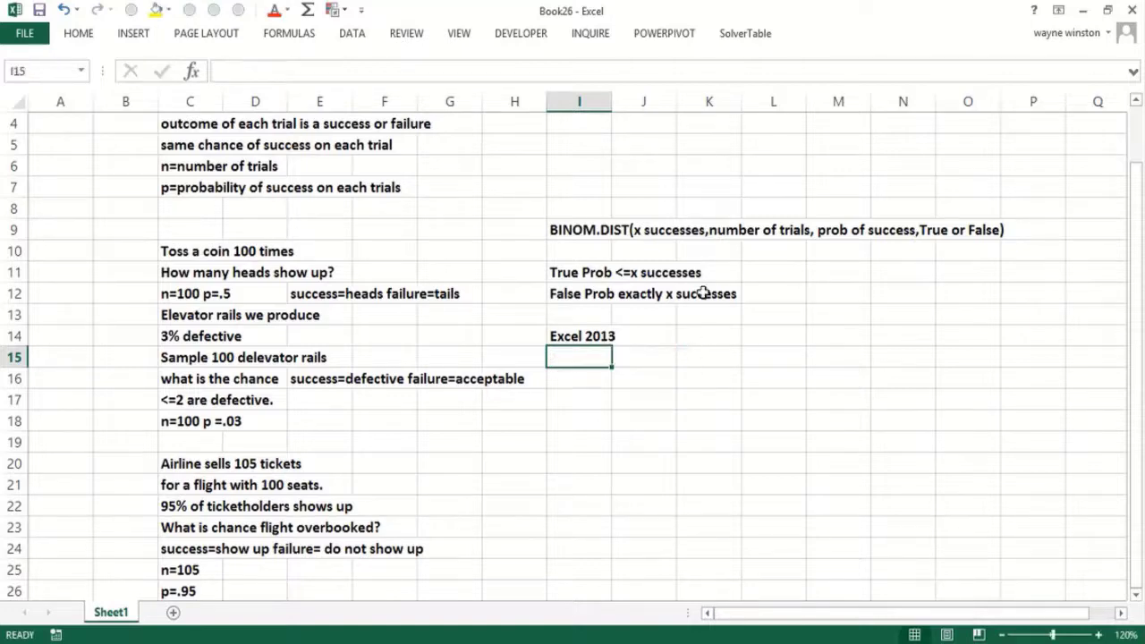
- Move 'number of trials' after 'prob of success' in the I9 BINOM.DIST note
{"action": "left_click", "coordinate": [711, 229]}
{"action": "left_click", "coordinate": [578, 225]}
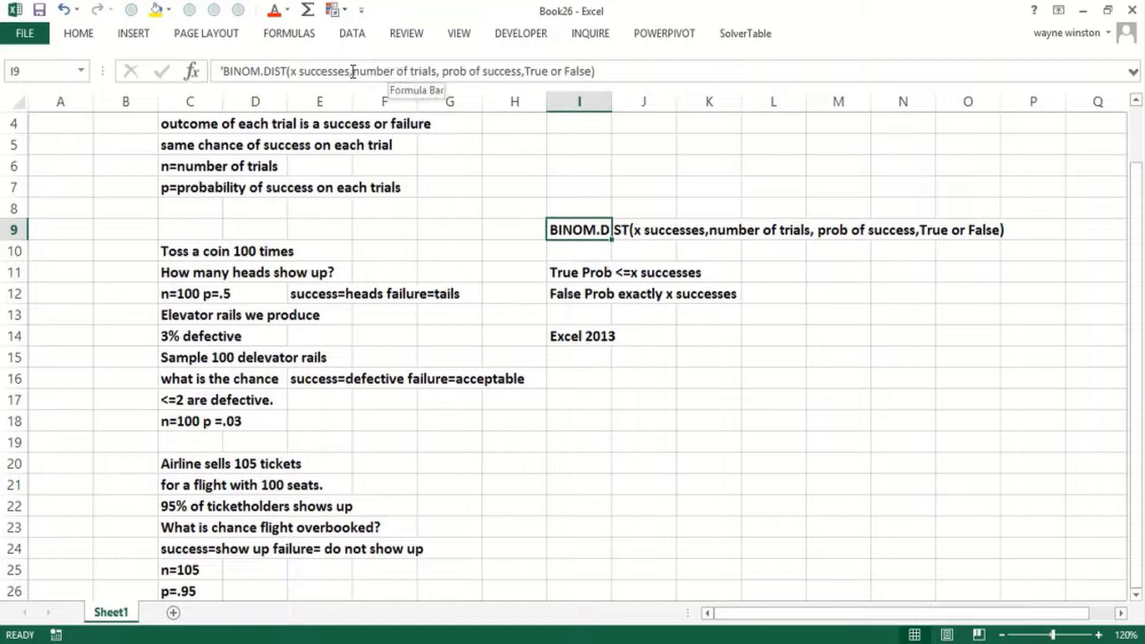
{"action": "left_click_drag", "start_coordinate": [354, 71], "coordinate": [441, 72]}
{"action": "key", "text": "ctrl+c"}
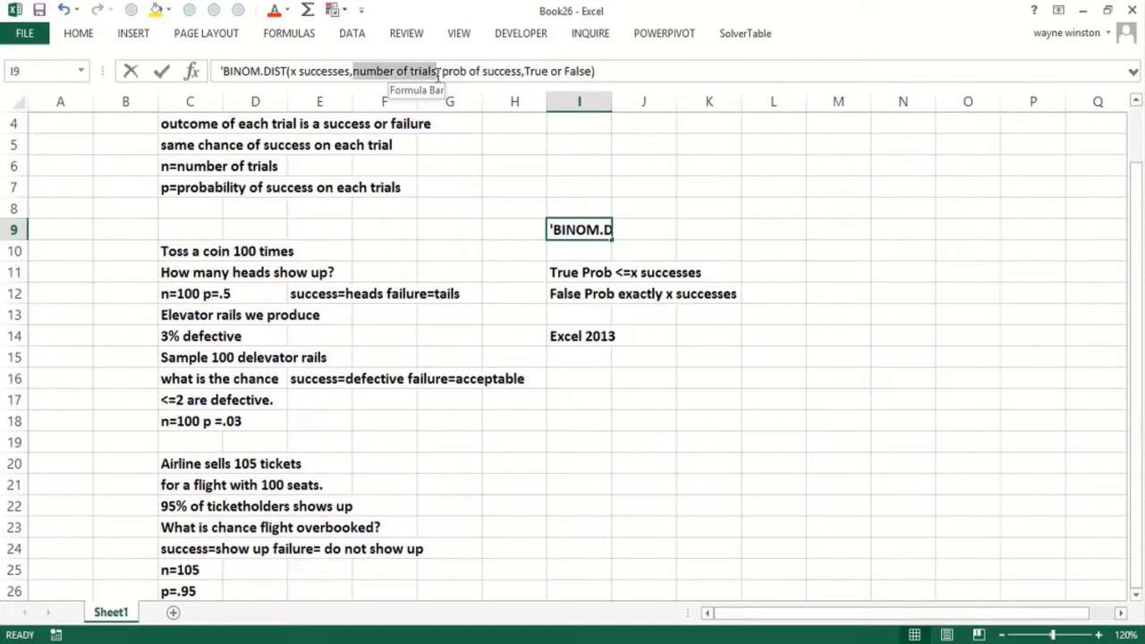
{"action": "right_click", "coordinate": [437, 75]}
{"action": "left_click", "coordinate": [476, 86]}
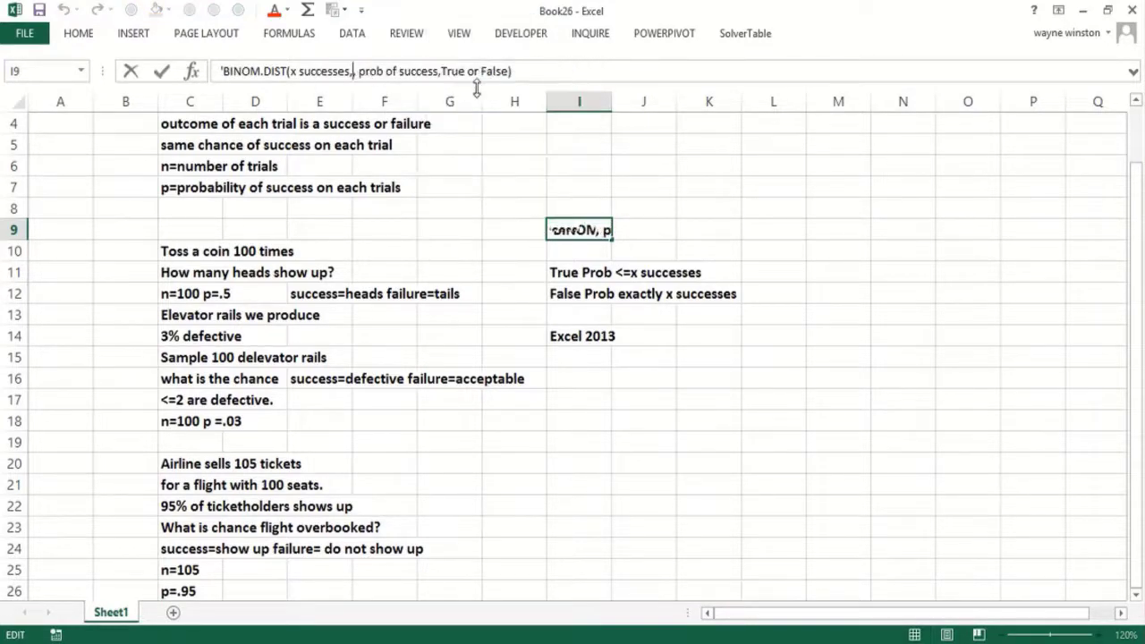
{"action": "type", "text": ","}
{"action": "left_click", "coordinate": [441, 72]}
{"action": "key", "text": "ctrl+v"}
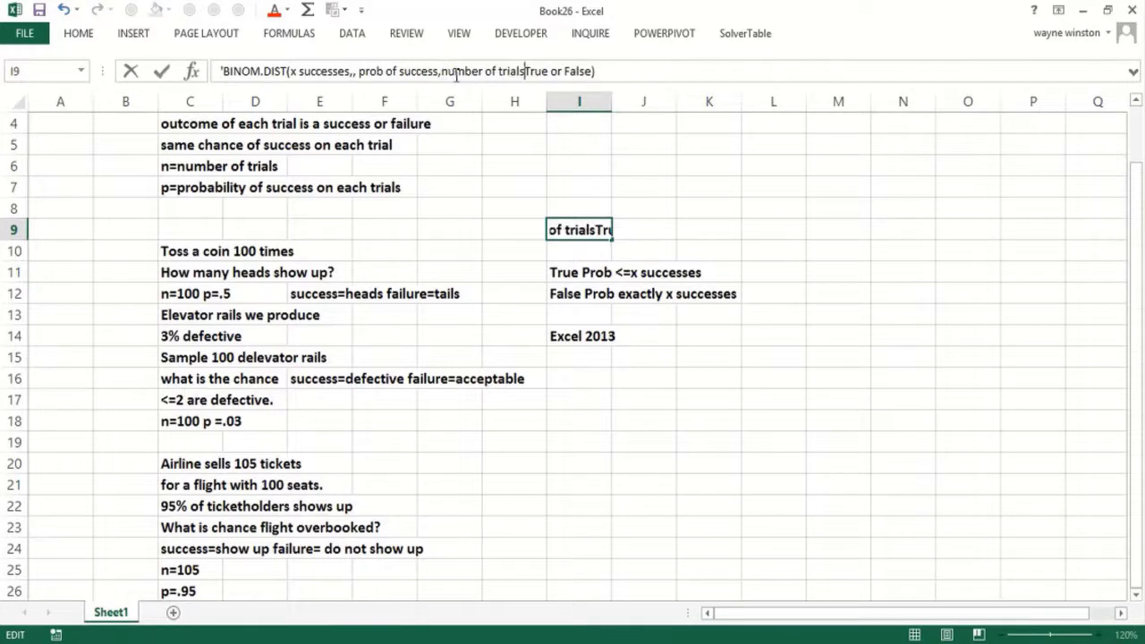
{"action": "type", "text": ","}
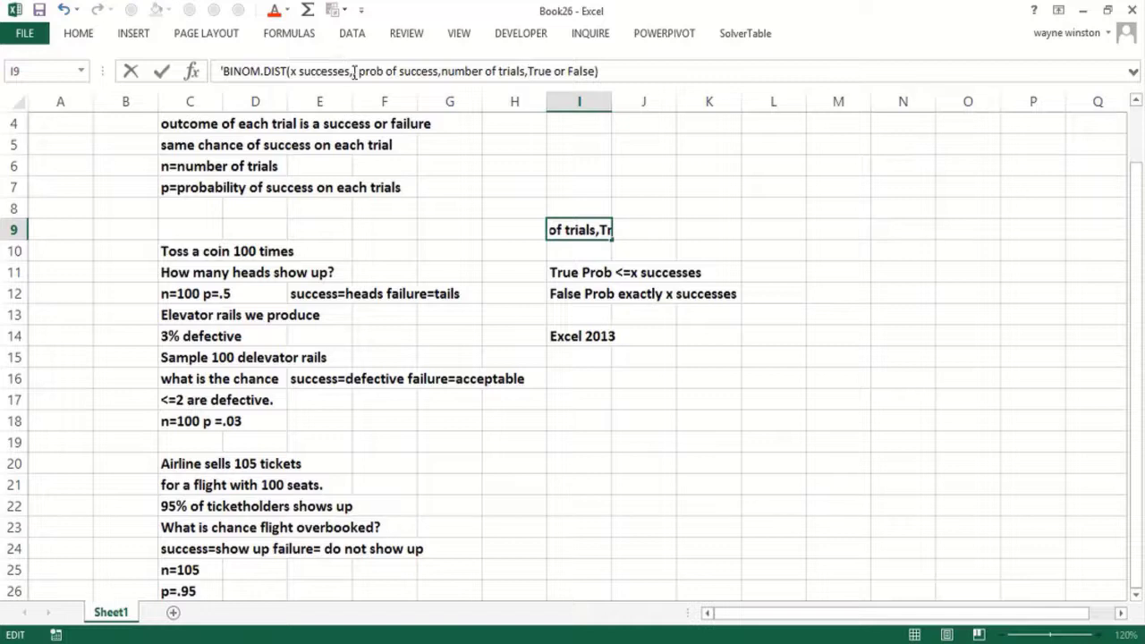
{"action": "key", "text": "Return"}
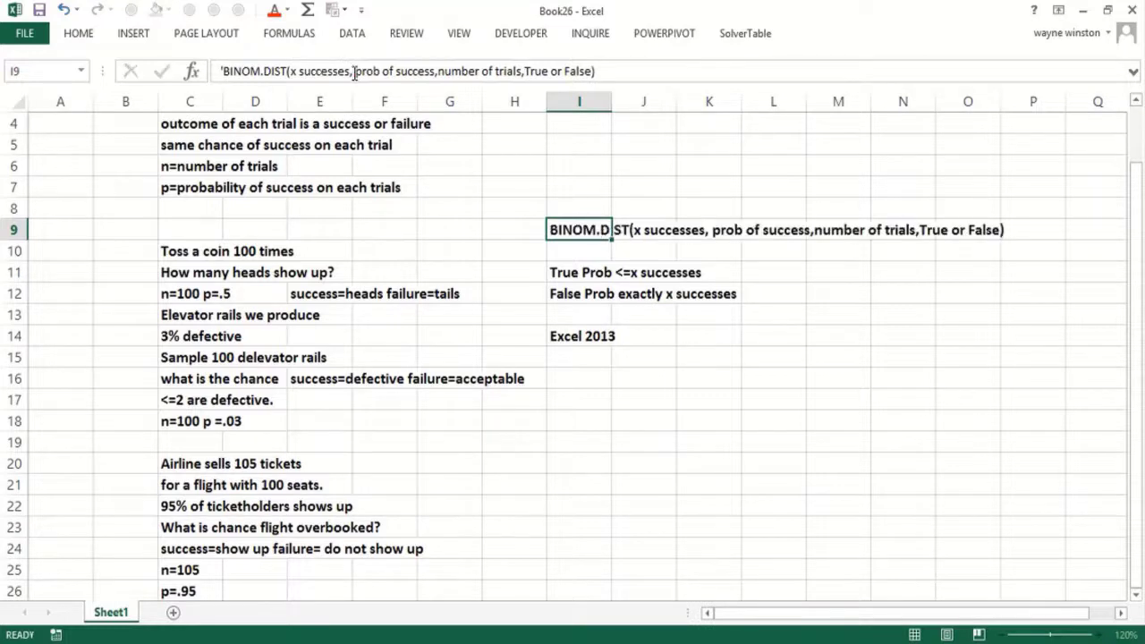
{"action": "key", "text": "Down"}
{"action": "key", "text": "Down"}
{"action": "key", "text": "Down"}
{"action": "key", "text": "Down"}
{"action": "key", "text": "Down"}
{"action": "type", "text": "'"}
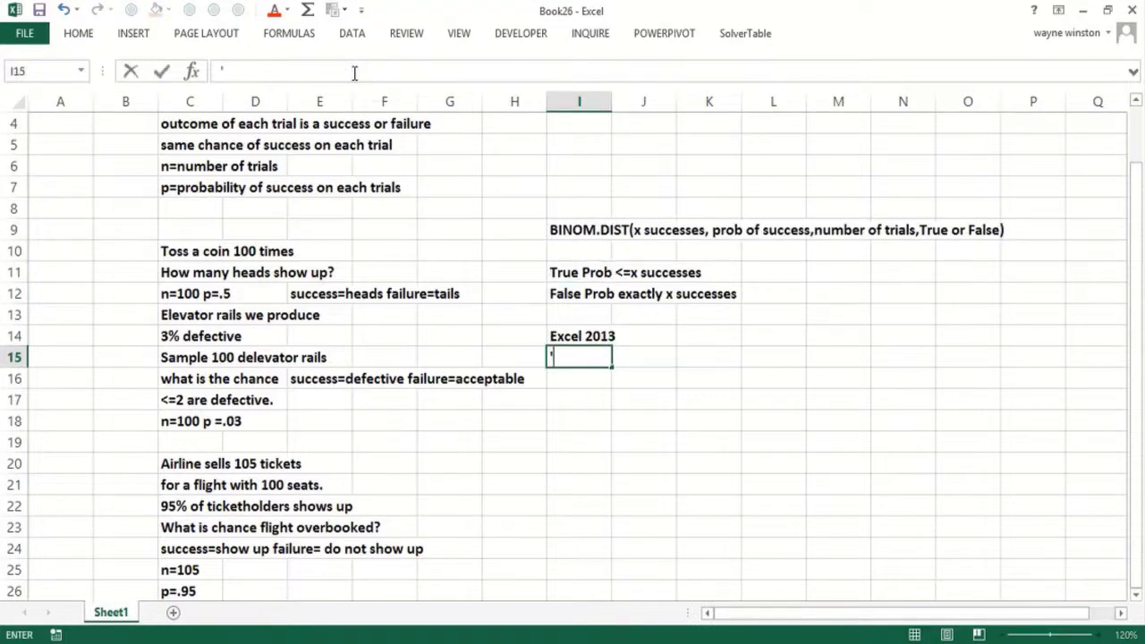
{"action": "type", "text": "BINOM"}
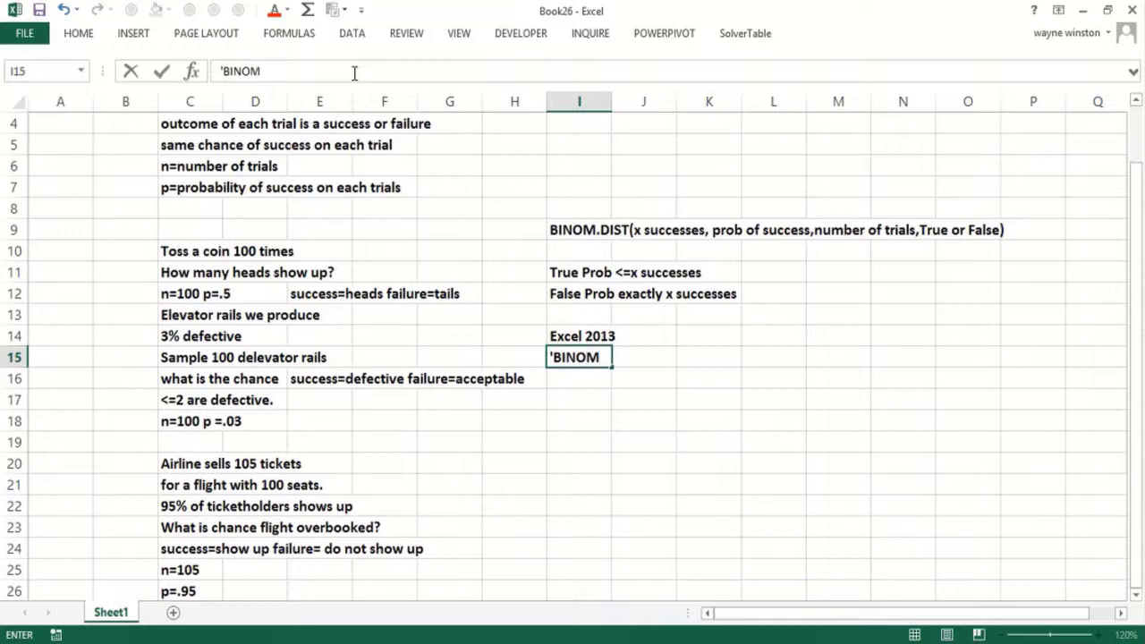
{"action": "type", "text": "DIST>RANG"}
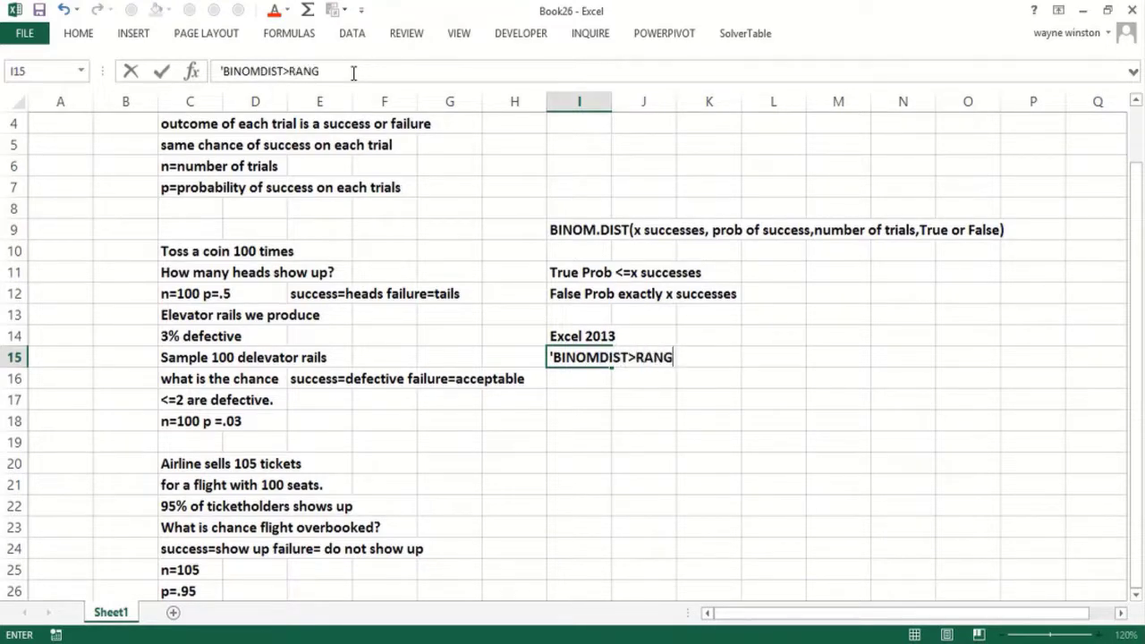
- Label I15 'BINOMDIST.RANGE', discarding a trial BINOM.DIST.RANGE formula in I16
{"action": "key", "text": "BackSpace"}
{"action": "key", "text": "BackSpace"}
{"action": "key", "text": "BackSpace"}
{"action": "key", "text": "BackSpace"}
{"action": "key", "text": "BackSpace"}
{"action": "type", "text": ">RANG"}
{"action": "key", "text": "BackSpace"}
{"action": "key", "text": "BackSpace"}
{"action": "key", "text": "BackSpace"}
{"action": "key", "text": "BackSpace"}
{"action": "key", "text": "BackSpace"}
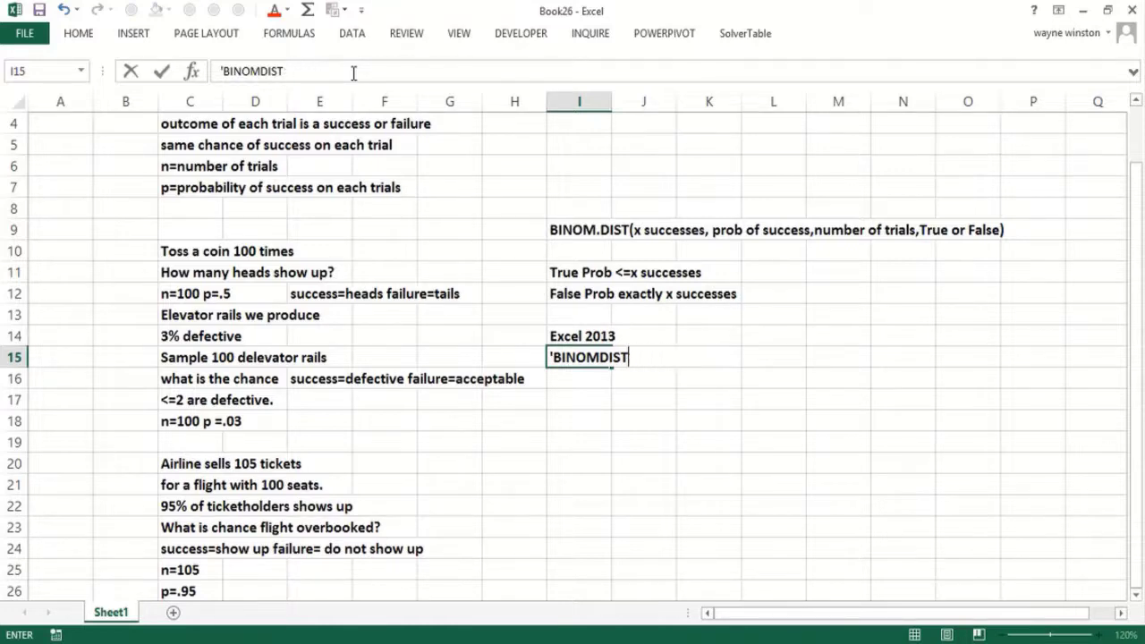
{"action": "type", "text": ".RANGE"}
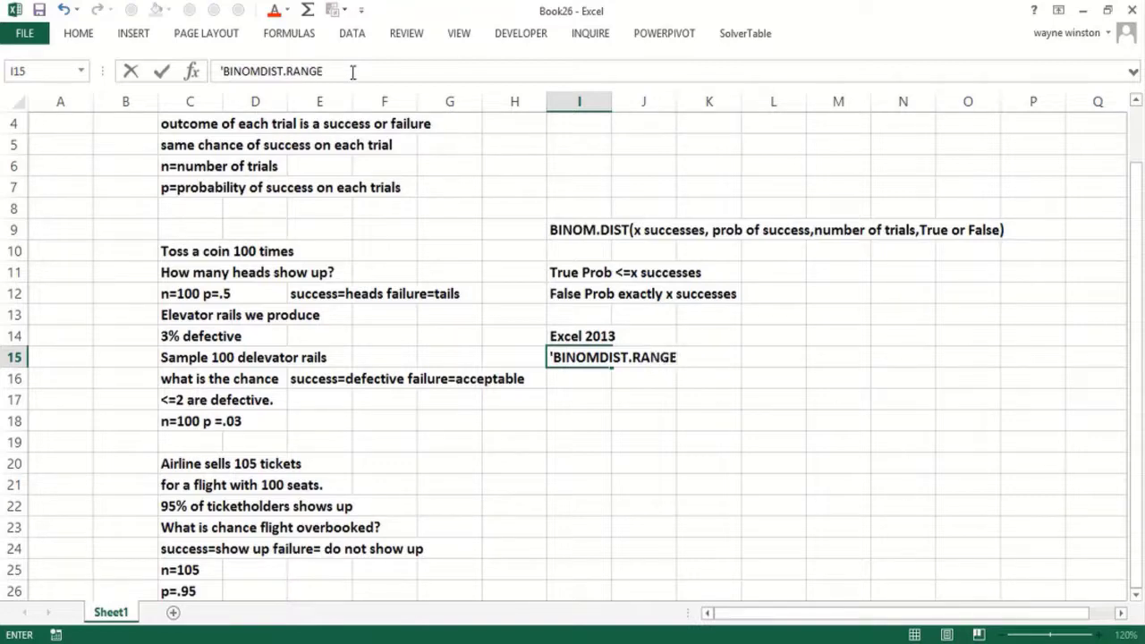
{"action": "key", "text": "Return"}
{"action": "type", "text": "="}
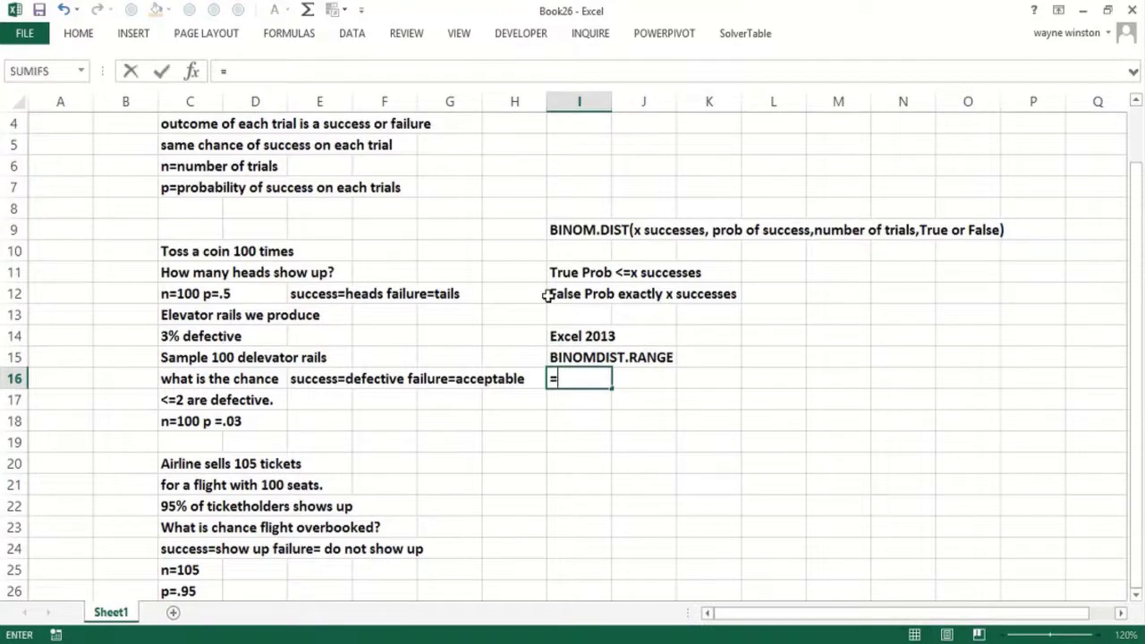
{"action": "type", "text": "binom"}
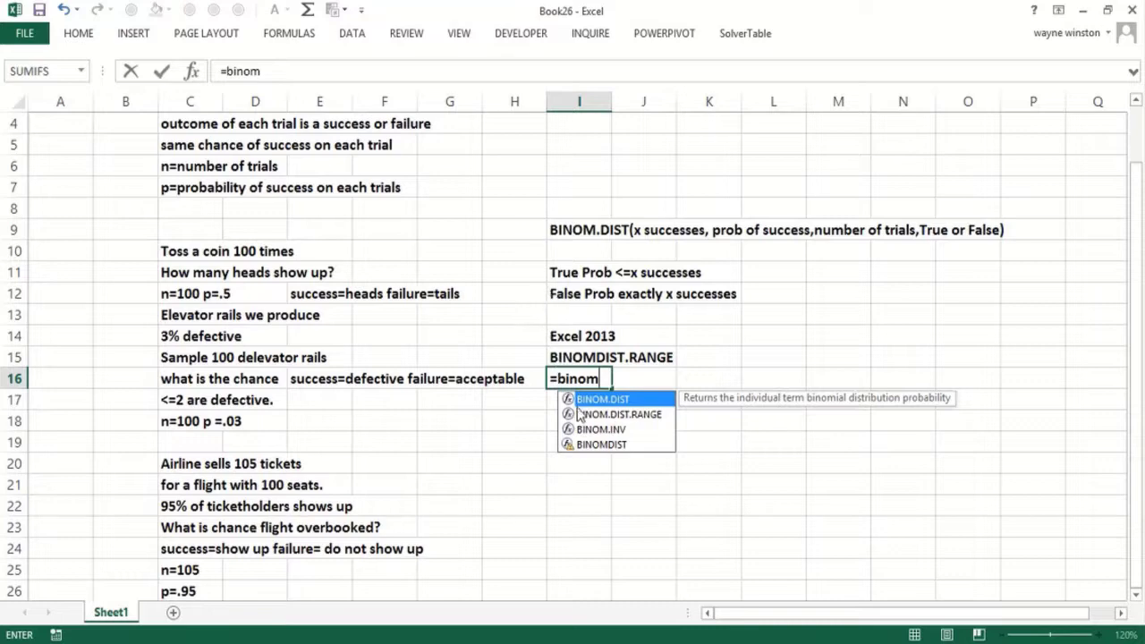
{"action": "double_click", "coordinate": [583, 414]}
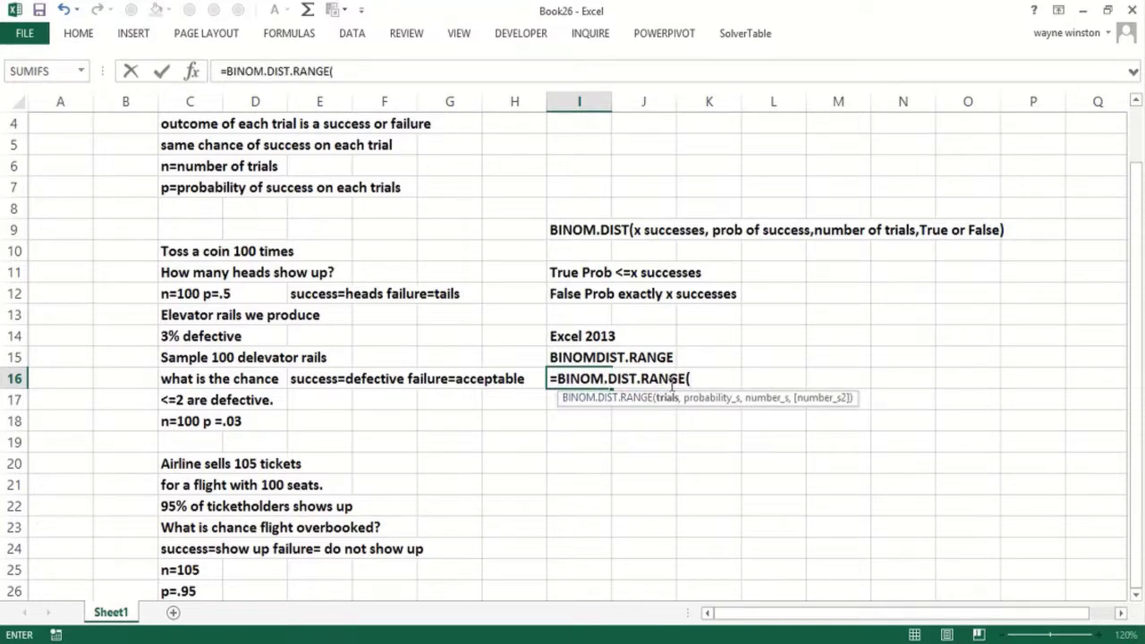
{"action": "key", "text": "Escape"}
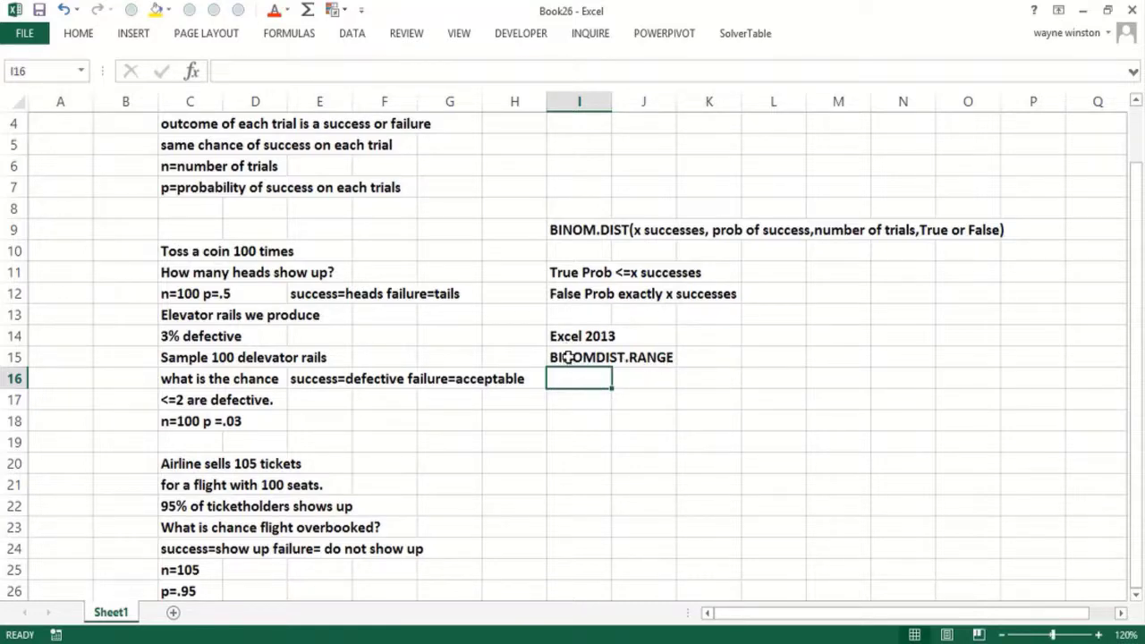
- Complete I15 as 'BINOMDIST.RANGE(trials, chance of success,s1,s2)' and add 'Chance of between s1 and s2 successes' in I16
{"action": "left_click", "coordinate": [567, 360]}
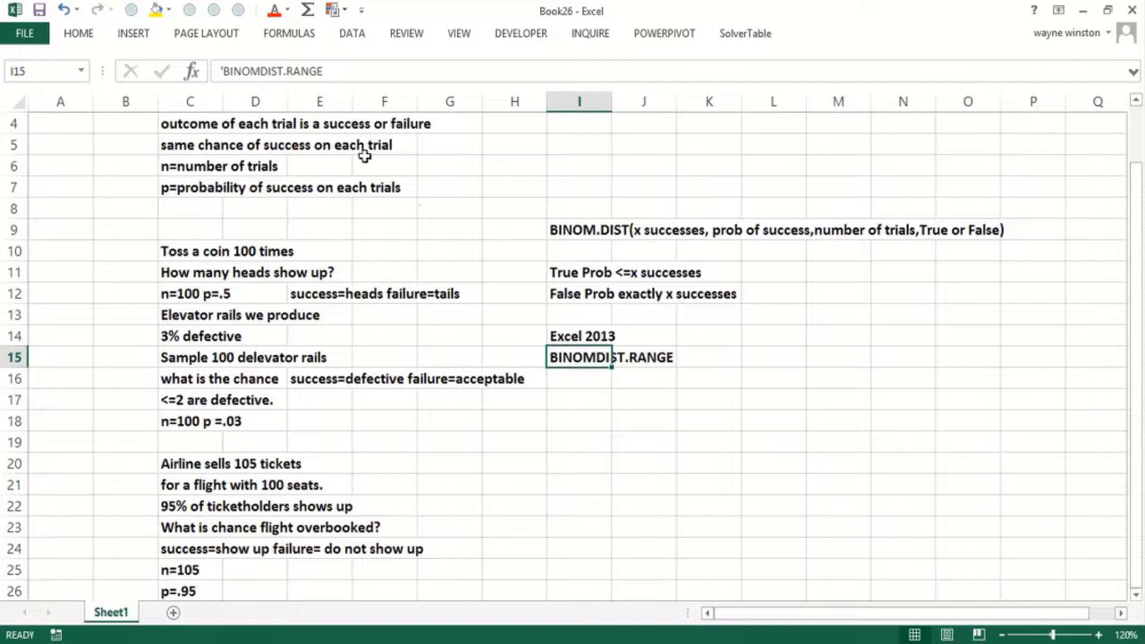
{"action": "left_click", "coordinate": [331, 70]}
{"action": "type", "text": "(trials,"}
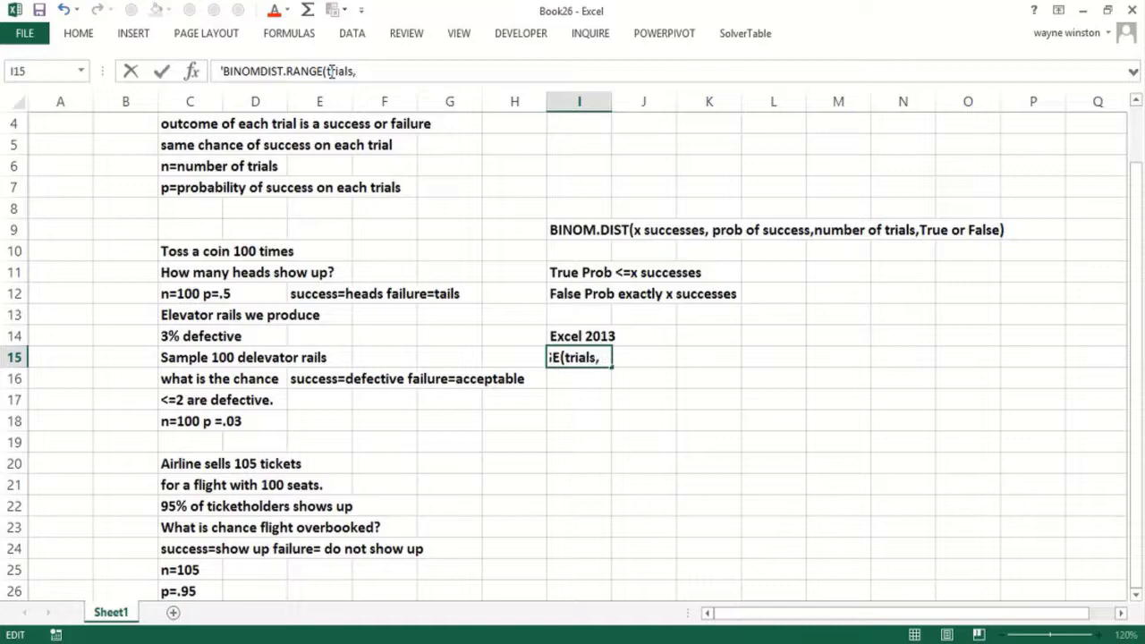
{"action": "type", "text": " chance"}
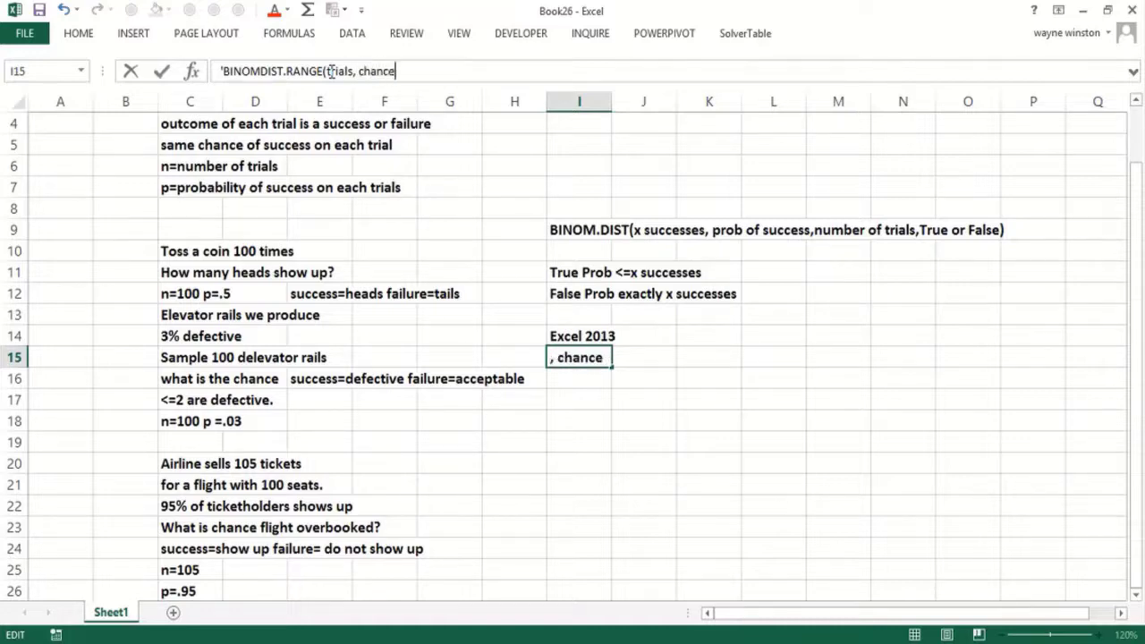
{"action": "type", "text": " of succ"}
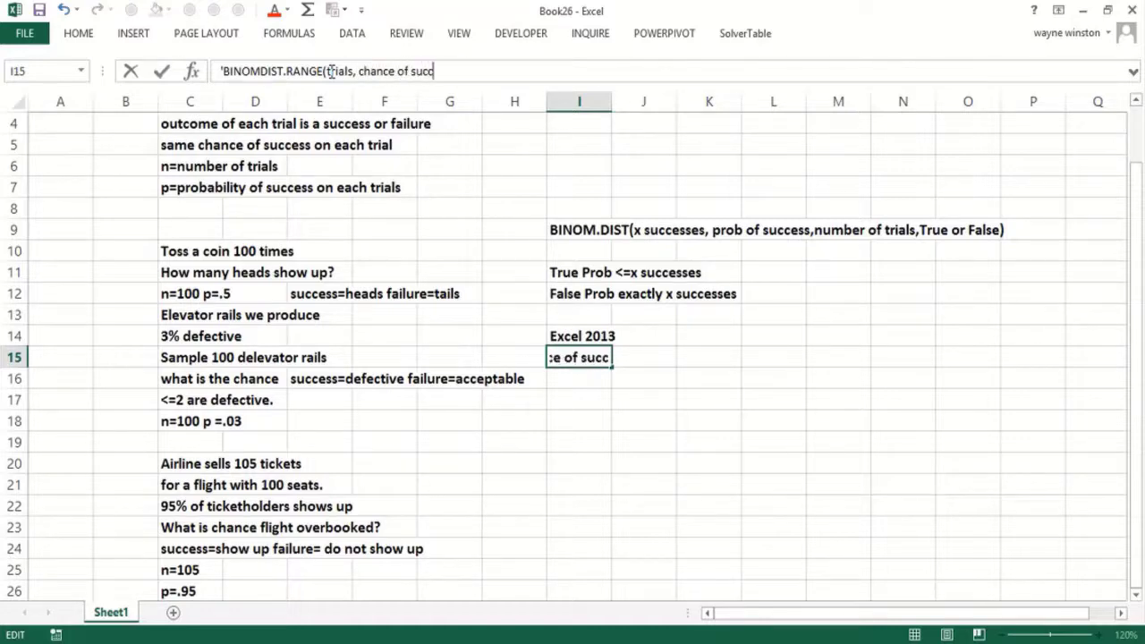
{"action": "type", "text": "ess,"}
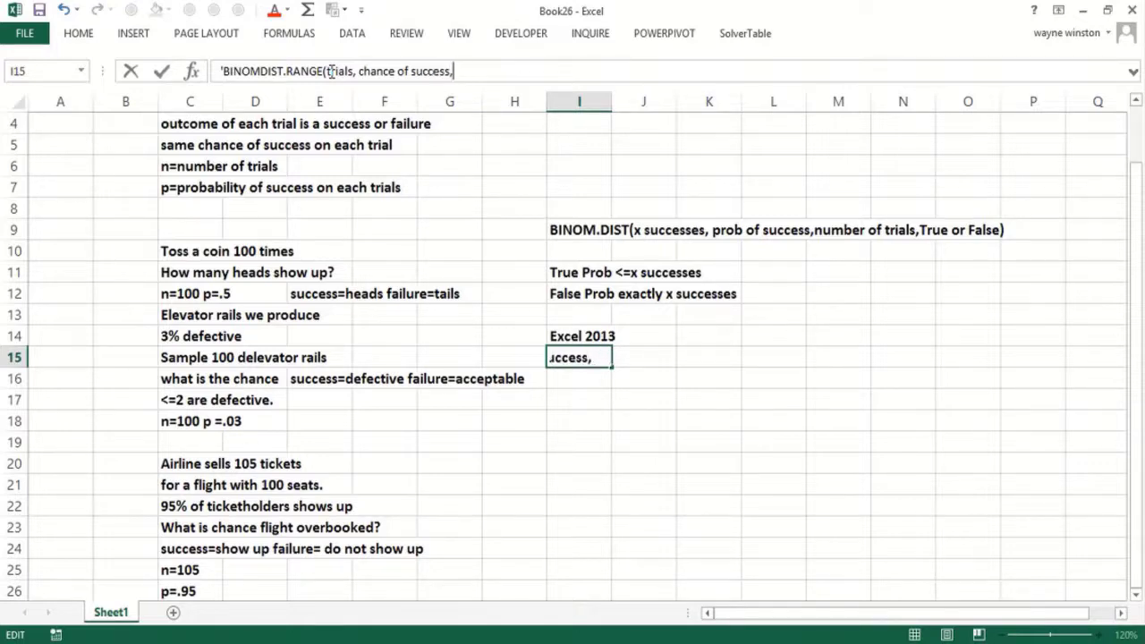
{"action": "type", "text": "ls1,s2)"}
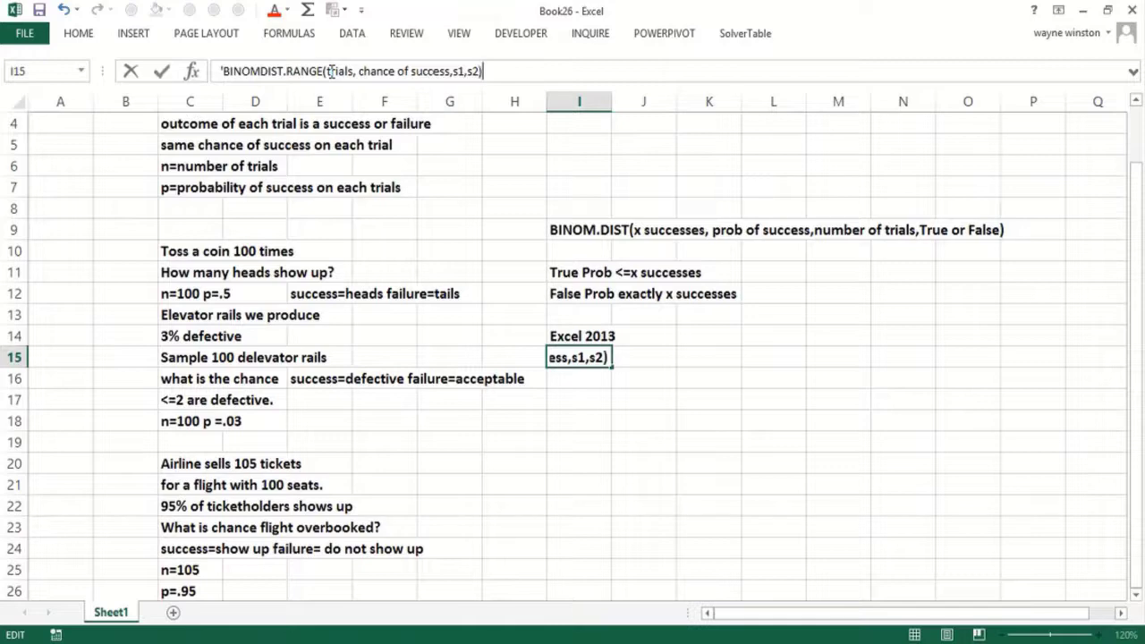
{"action": "key", "text": "Return"}
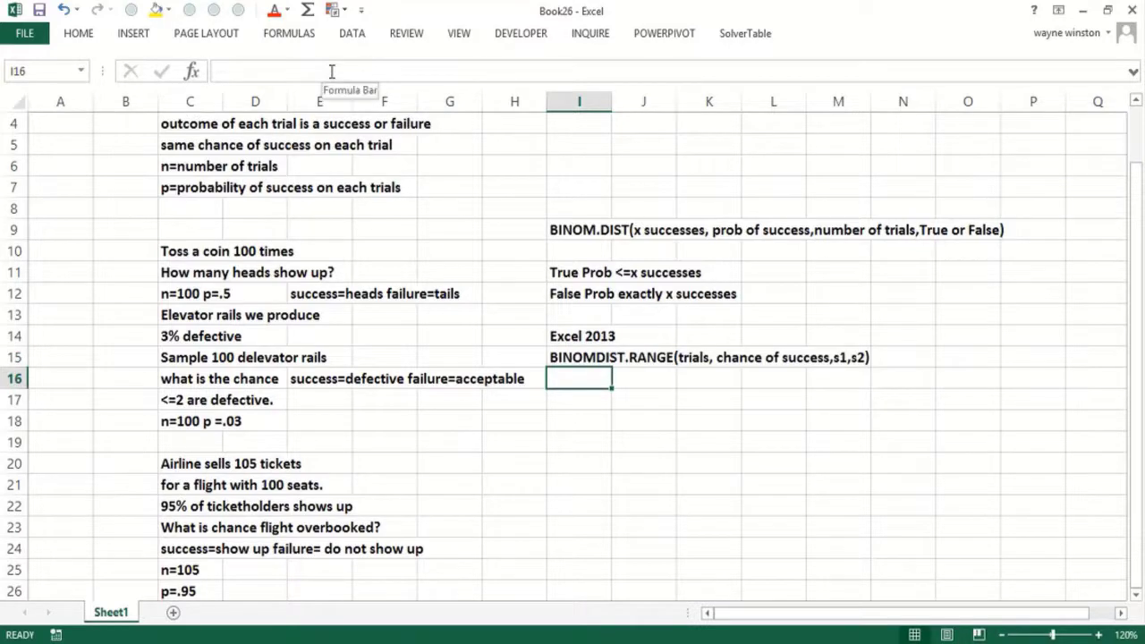
{"action": "type", "text": "Chanc"}
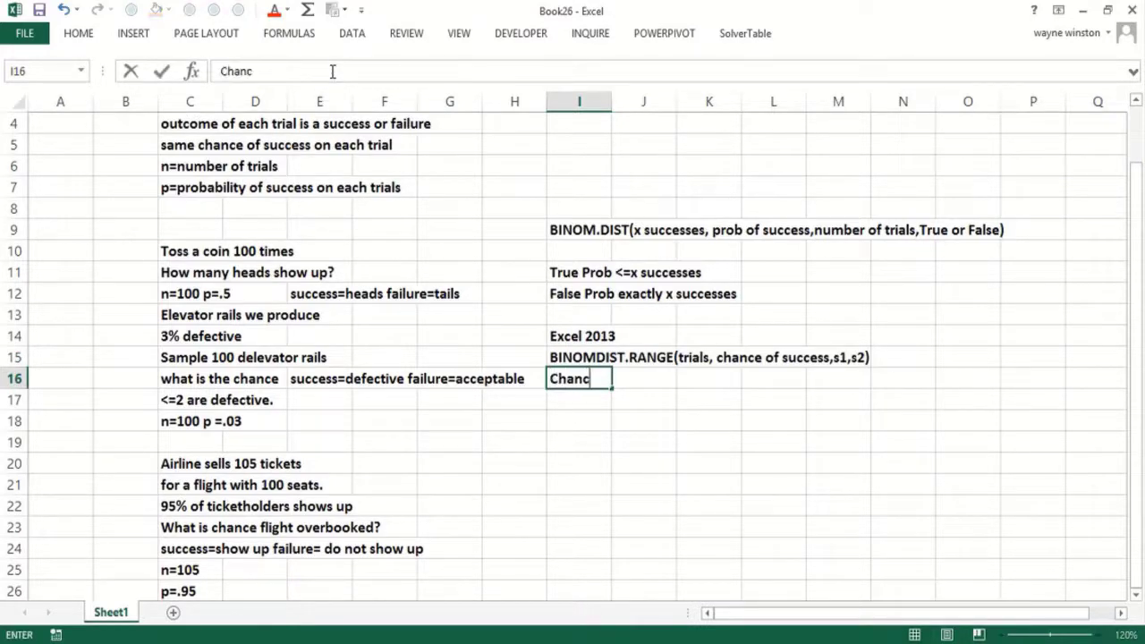
{"action": "type", "text": "e of between "}
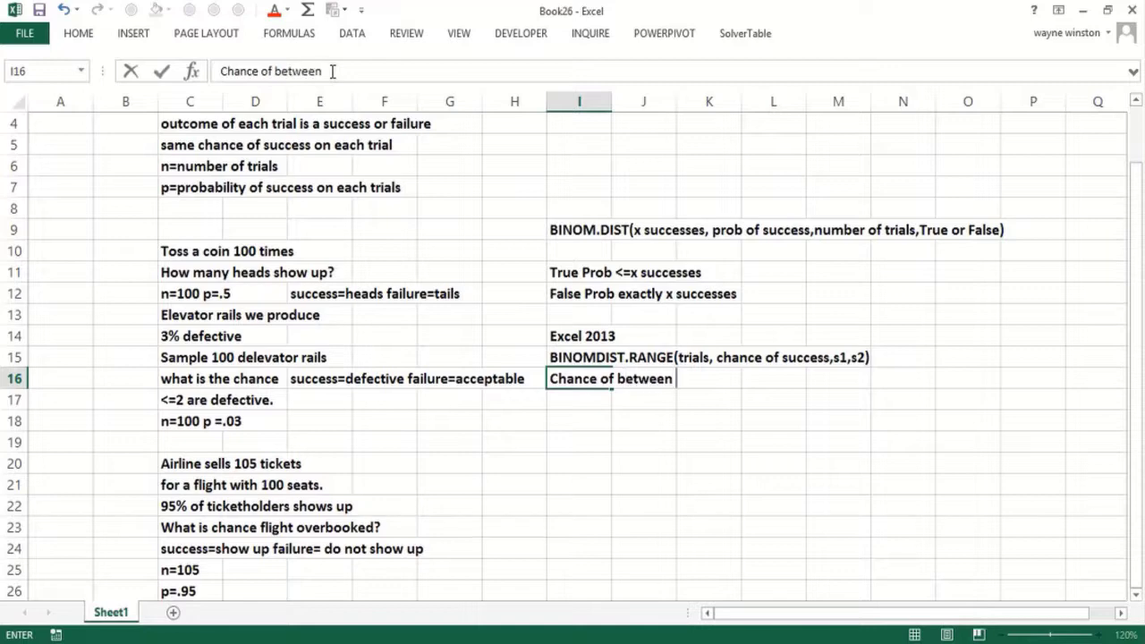
{"action": "type", "text": "s1 and s2 successes"}
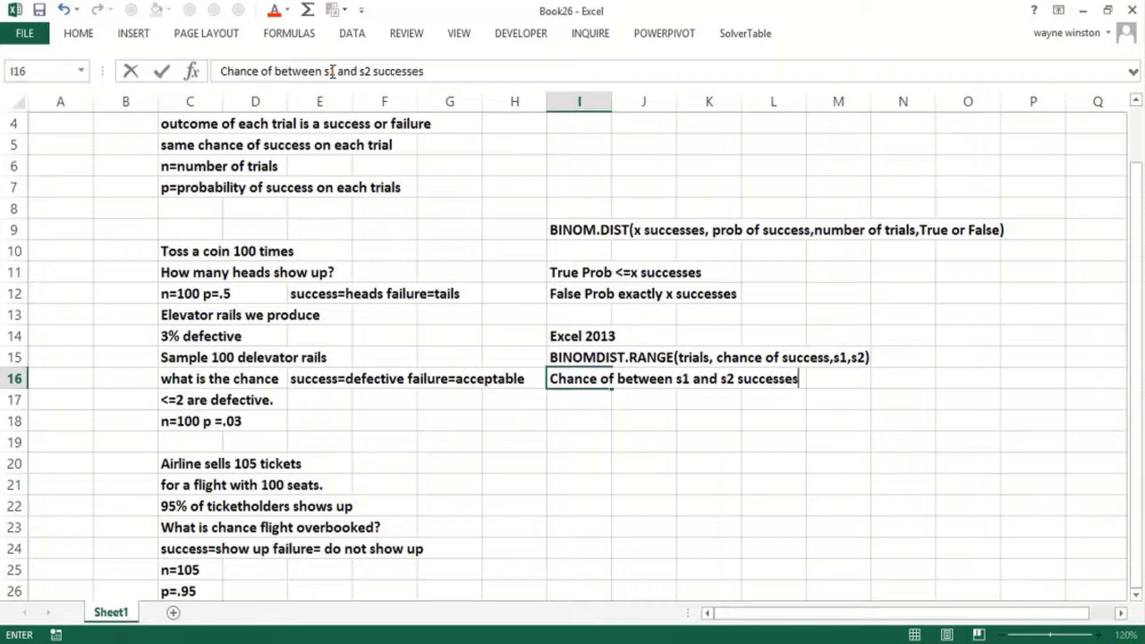
{"action": "key", "text": "Return"}
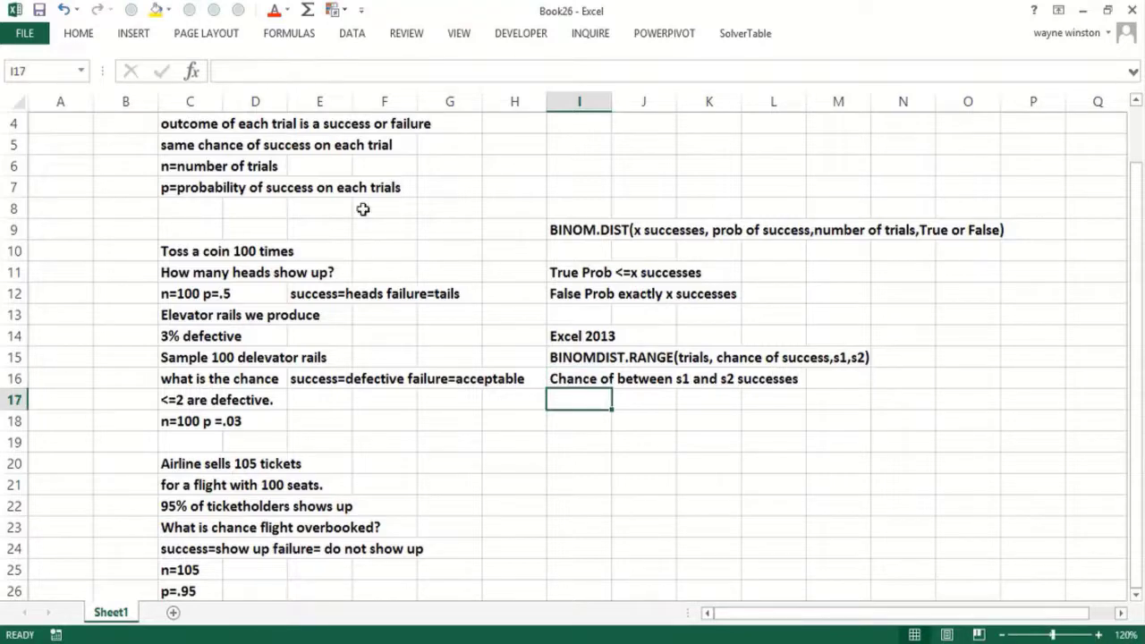
- Start a BINOM.DIST formula in I13, then abandon it with Esc
{"action": "left_click", "coordinate": [587, 315]}
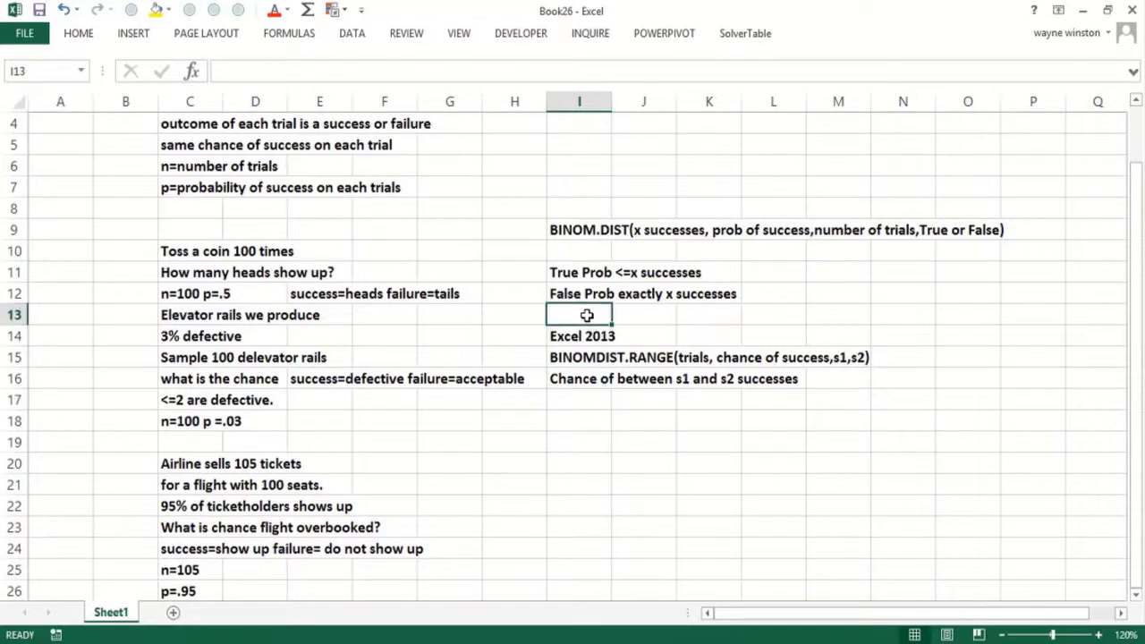
{"action": "type", "text": "=bin"}
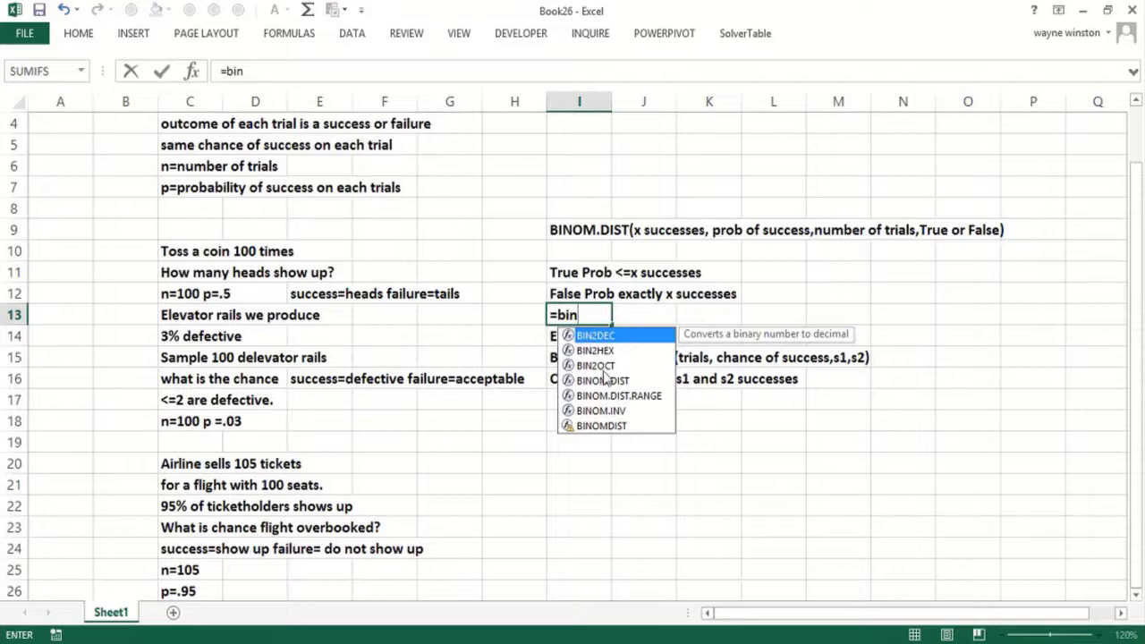
{"action": "double_click", "coordinate": [606, 380]}
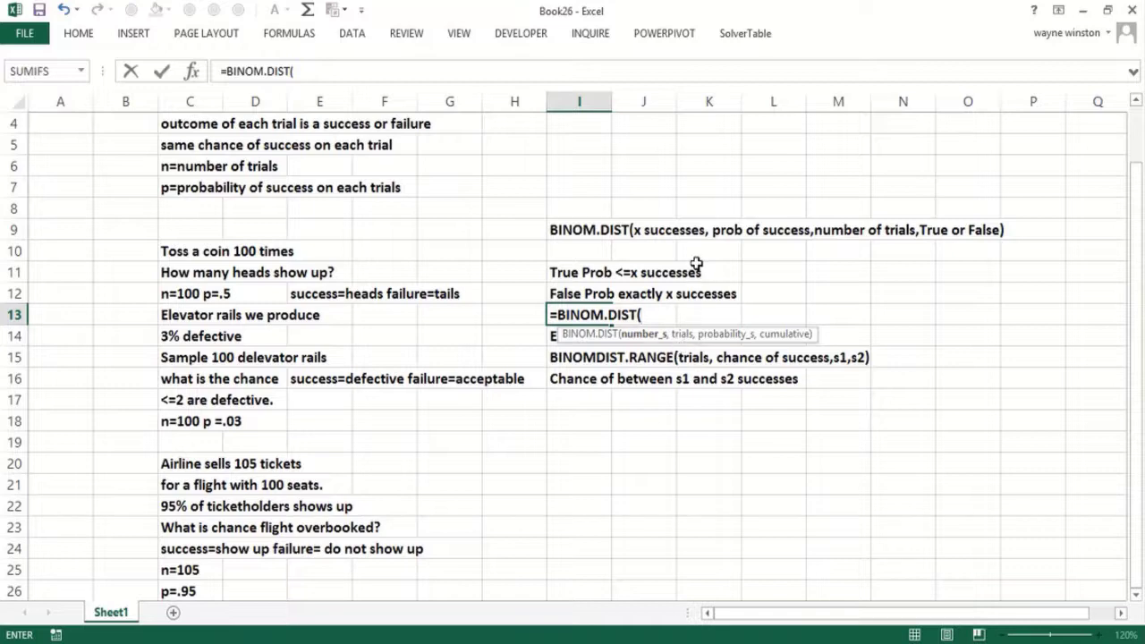
{"action": "key", "text": "Escape"}
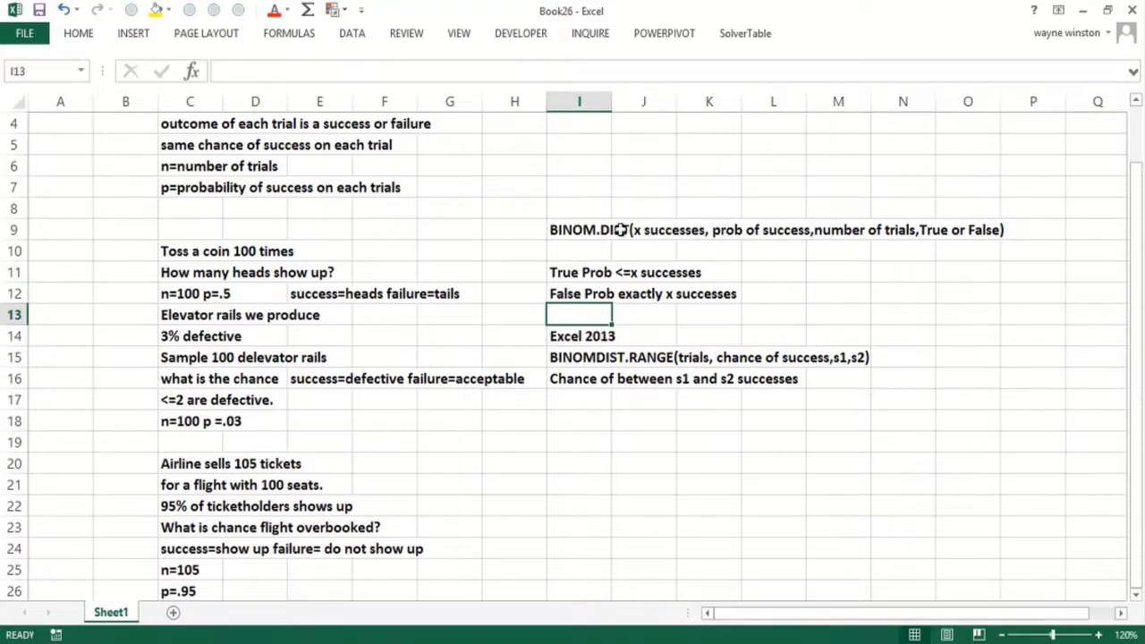
- Reorder the I9 note's arguments to x successes, number of trials, prob of success, True or False
{"action": "left_click", "coordinate": [579, 228]}
{"action": "left_click_drag", "start_coordinate": [355, 71], "coordinate": [436, 76]}
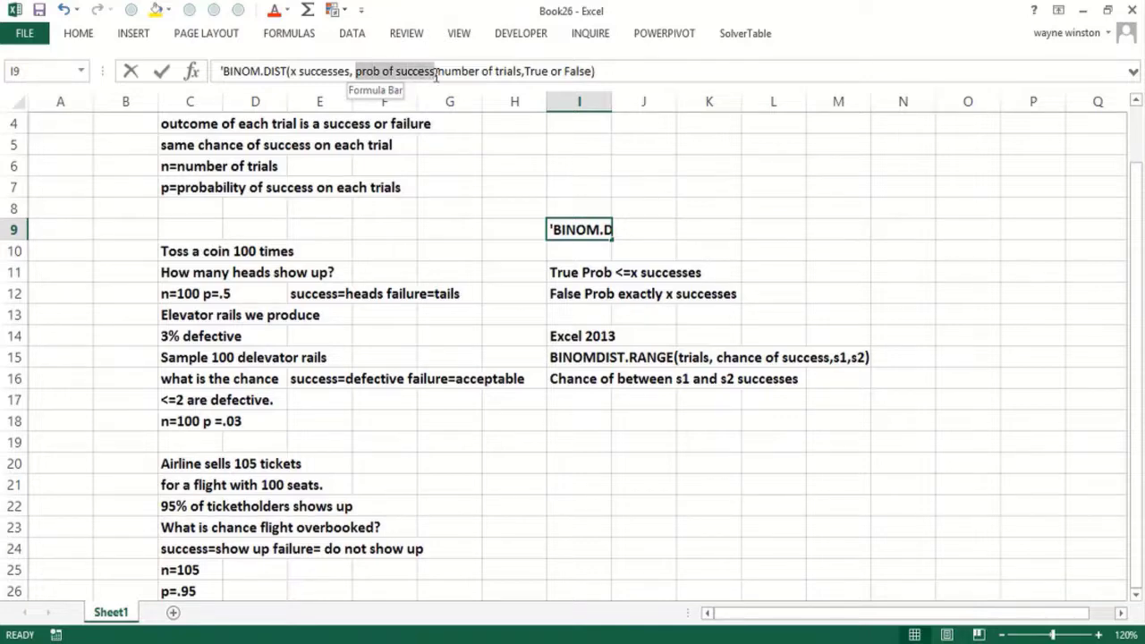
{"action": "type", "text": "number o"}
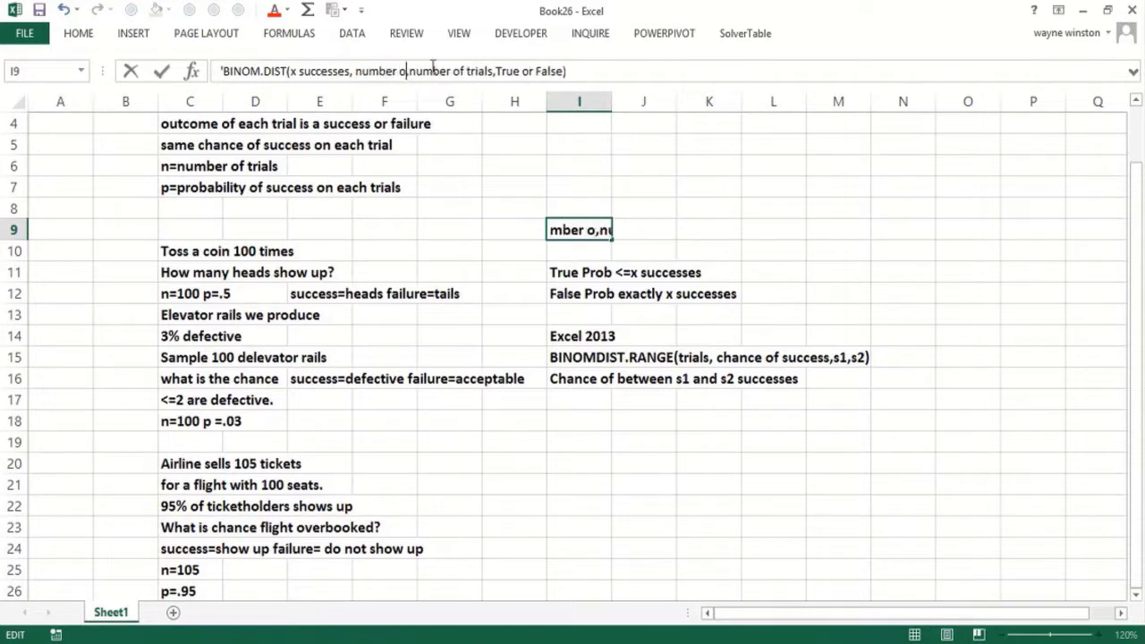
{"action": "type", "text": "f trials"}
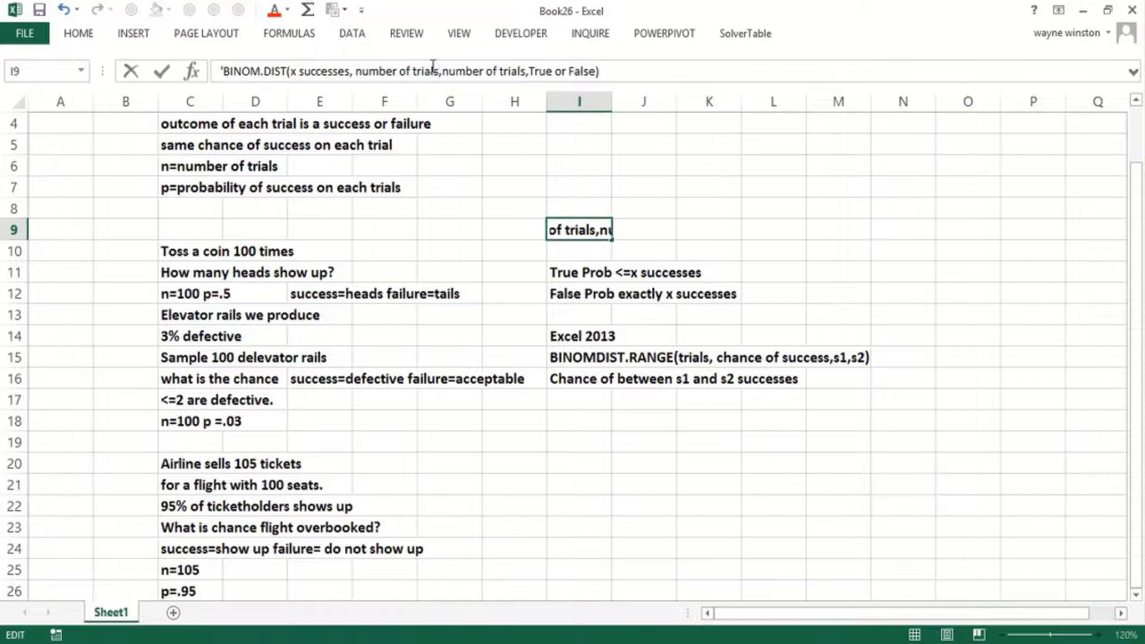
{"action": "type", "text": ", prob of succ"}
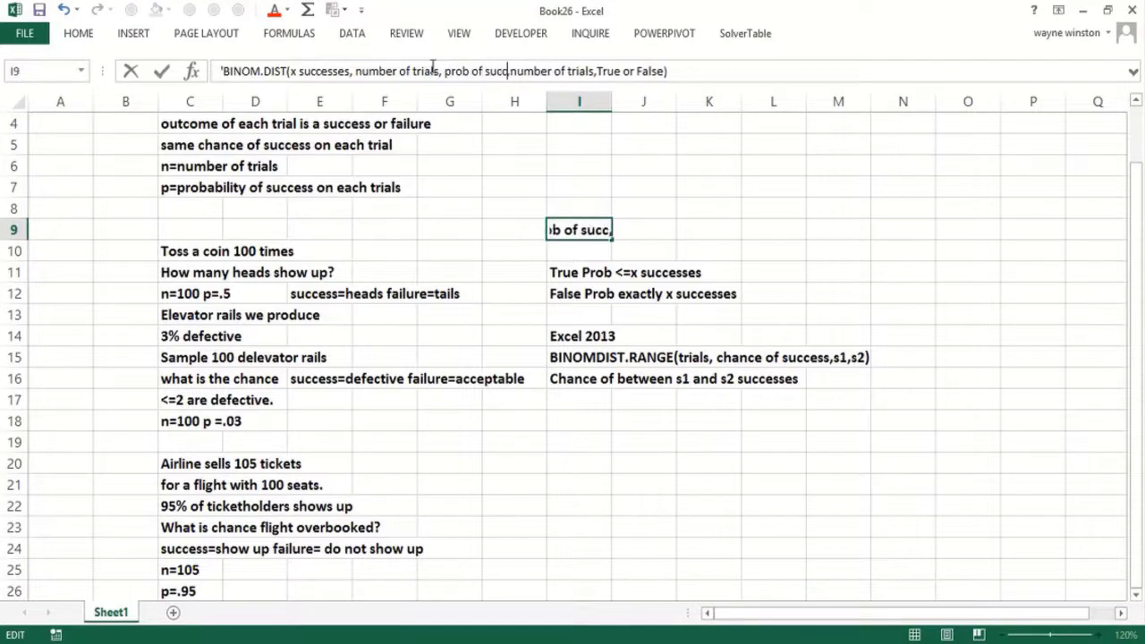
{"action": "type", "text": "ess,"}
{"action": "key", "text": "shift+Right"}
{"action": "key", "text": "shift+Right"}
{"action": "key", "text": "shift+Right"}
{"action": "key", "text": "shift+Right"}
{"action": "key", "text": "shift+Right"}
{"action": "key", "text": "shift+Right"}
{"action": "key", "text": "shift+Right"}
{"action": "key", "text": "shift+Right"}
{"action": "key", "text": "shift+Right"}
{"action": "key", "text": "shift+Right"}
{"action": "key", "text": "shift+Right"}
{"action": "key", "text": "shift+Right"}
{"action": "key", "text": "shift+Right"}
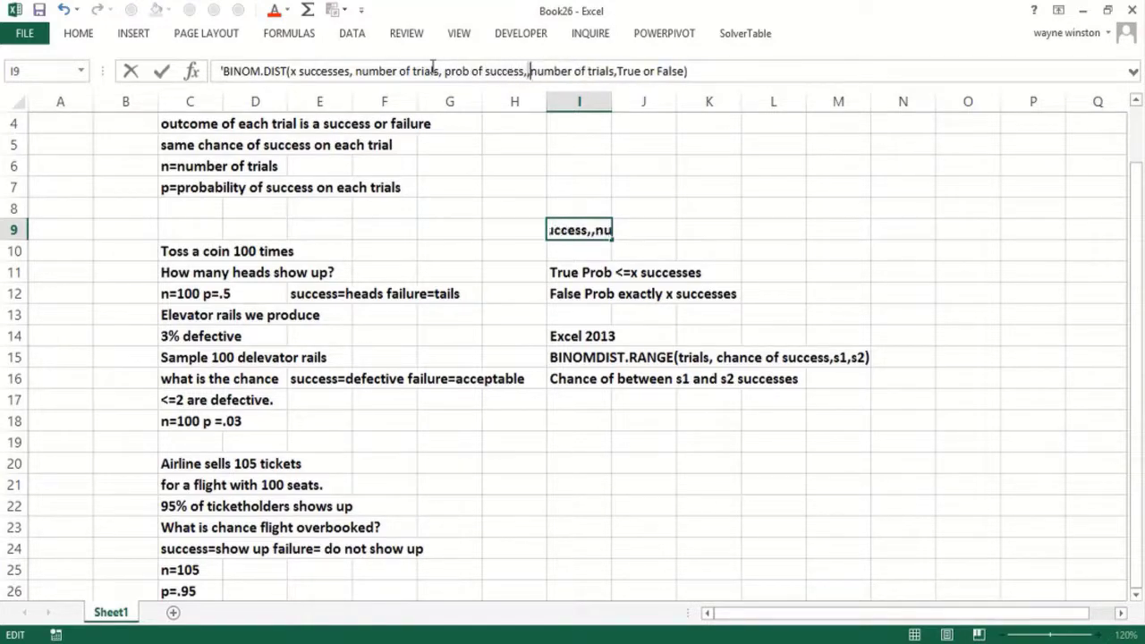
{"action": "key", "text": "shift+Right"}
{"action": "key", "text": "shift+Right"}
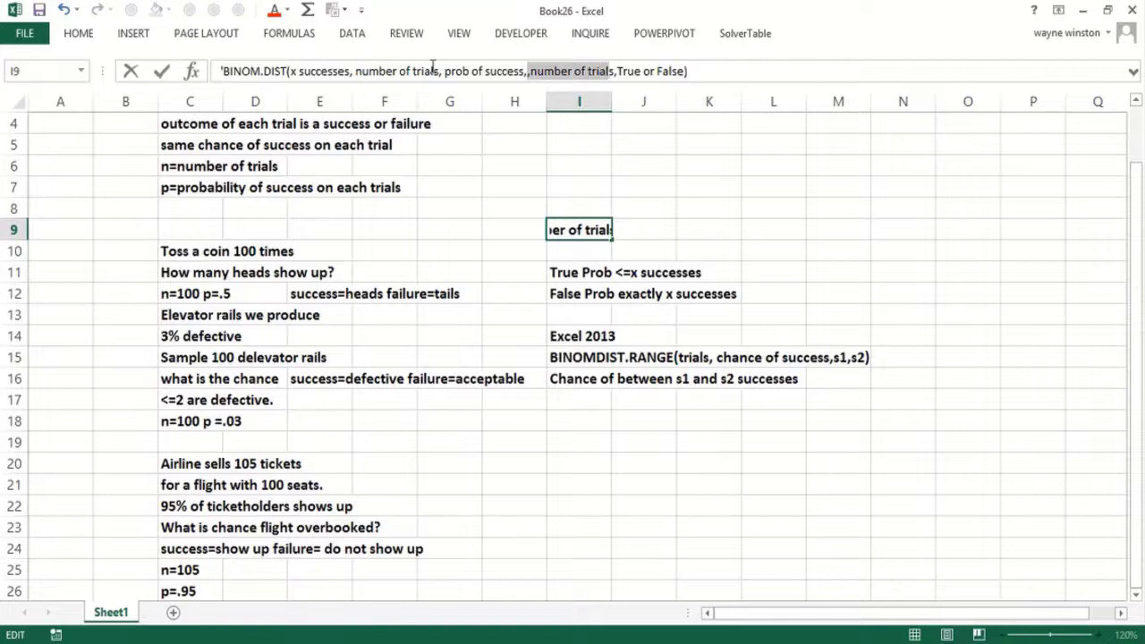
{"action": "key", "text": "shift+Right"}
{"action": "key", "text": "Delete"}
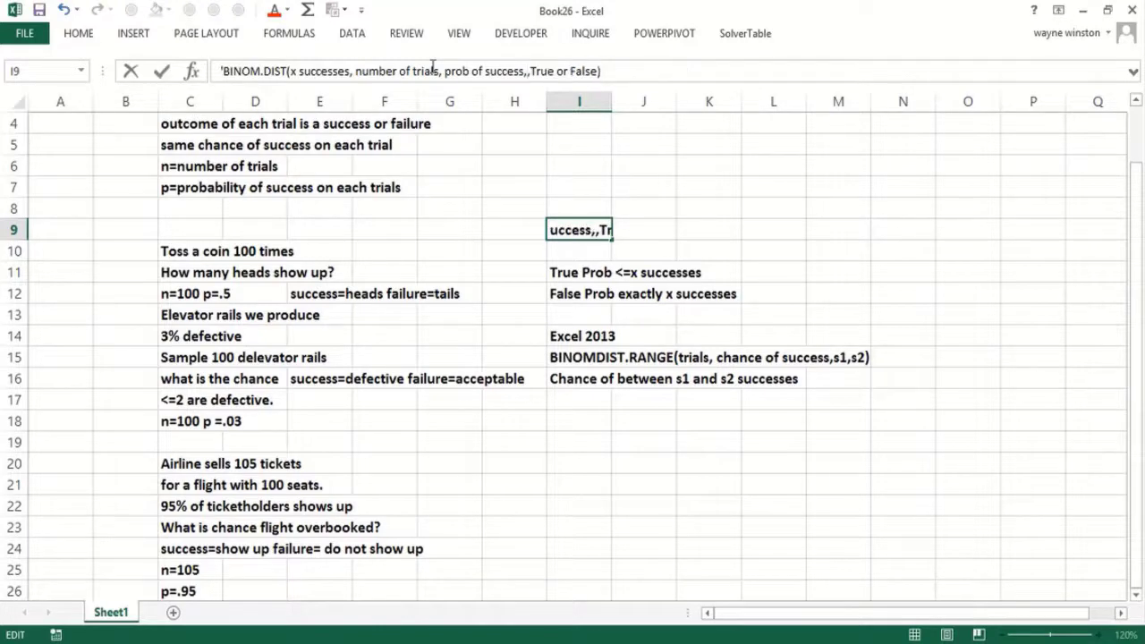
{"action": "key", "text": "Delete"}
{"action": "key", "text": "Return"}
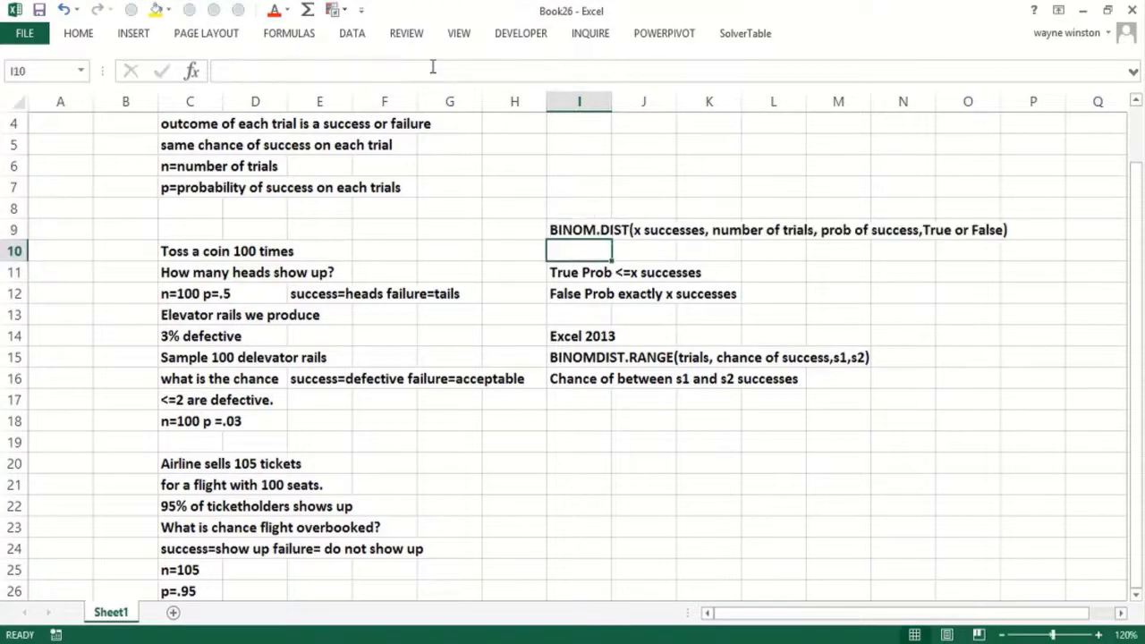
{"action": "key", "text": "Down"}
{"action": "key", "text": "Down"}
{"action": "key", "text": "Down"}
{"action": "key", "text": "Down"}
{"action": "key", "text": "Down"}
{"action": "key", "text": "Down"}
{"action": "key", "text": "Down"}
{"action": "key", "text": "Down"}
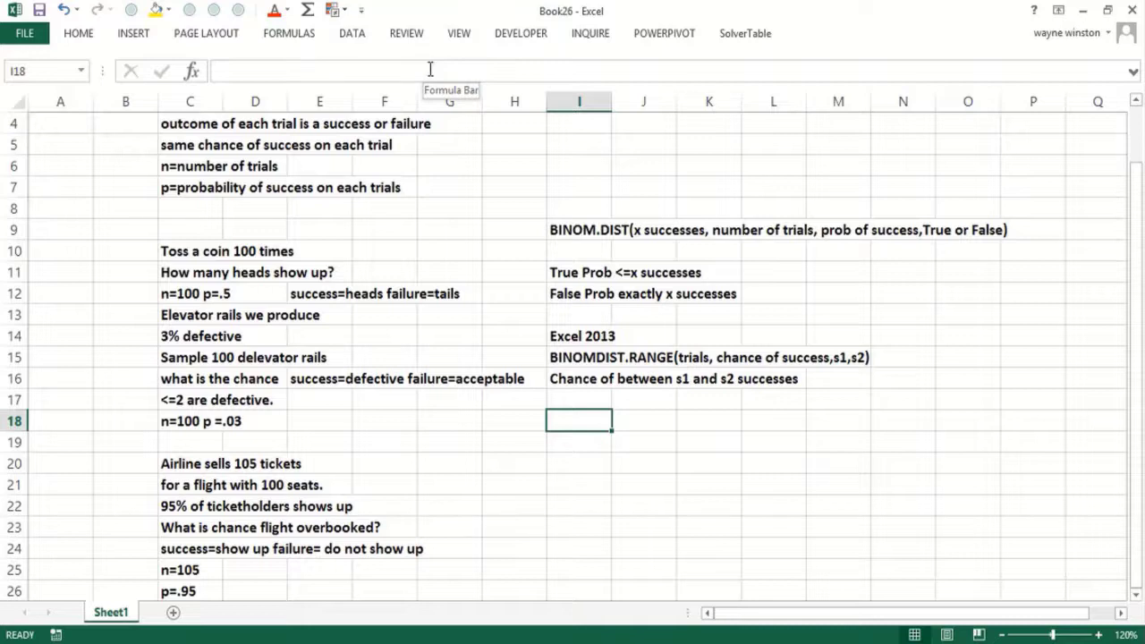
- Add the labels 'Toss coin 100 times' and 'Chance exactly 50 successes'
{"action": "type", "text": "Toss"}
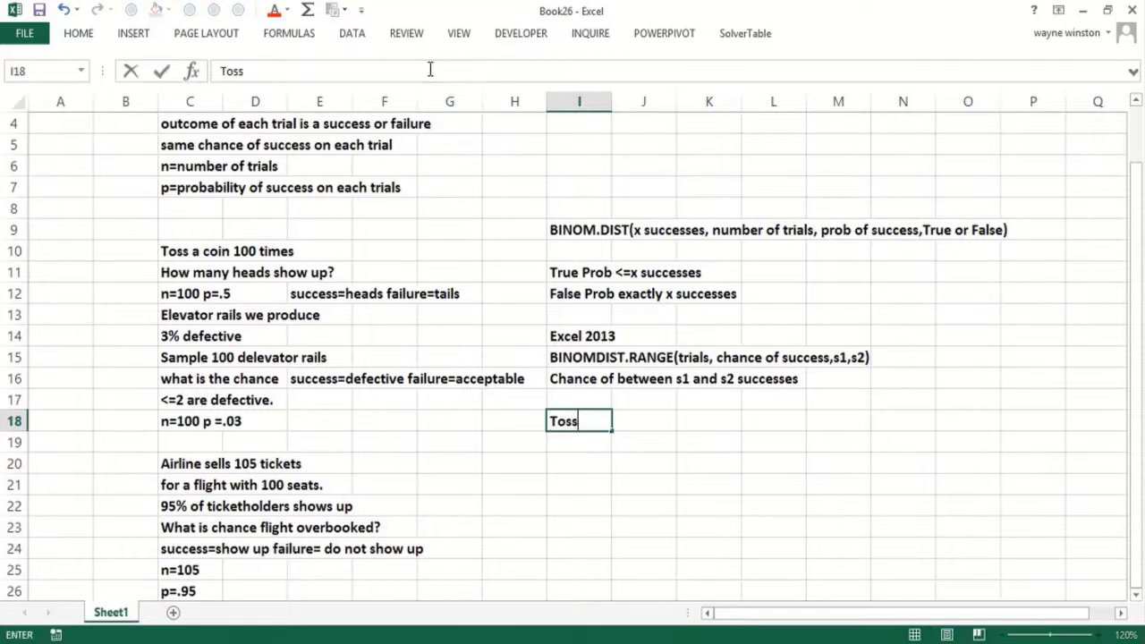
{"action": "type", "text": " coin 100 times"}
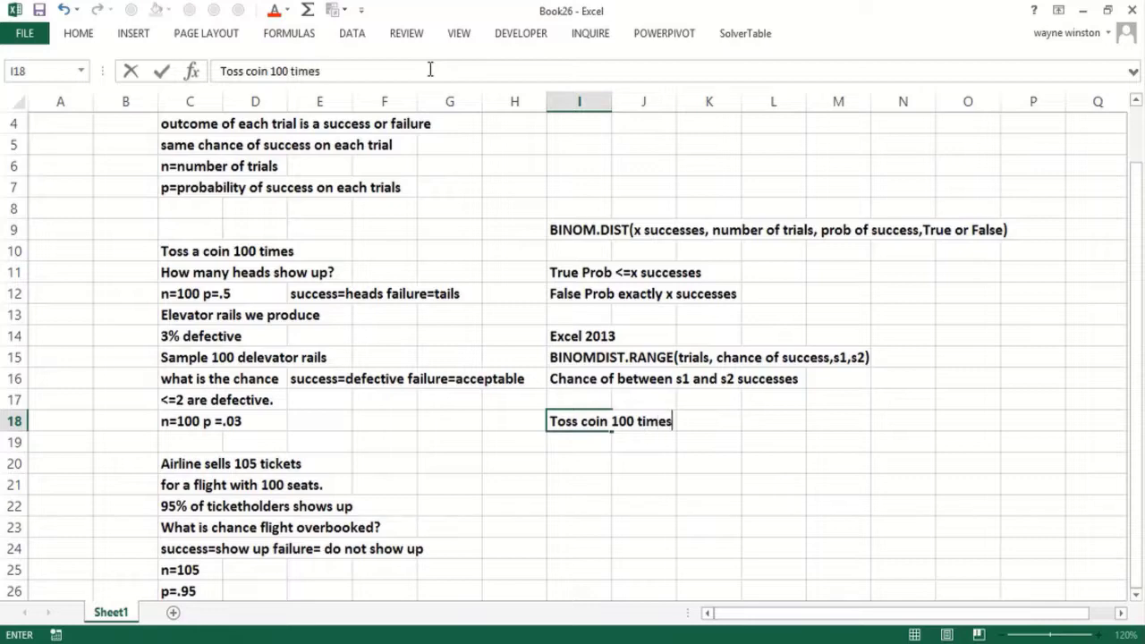
{"action": "key", "text": "Return"}
{"action": "type", "text": "Chnac"}
{"action": "key", "text": "BackSpace"}
{"action": "key", "text": "BackSpace"}
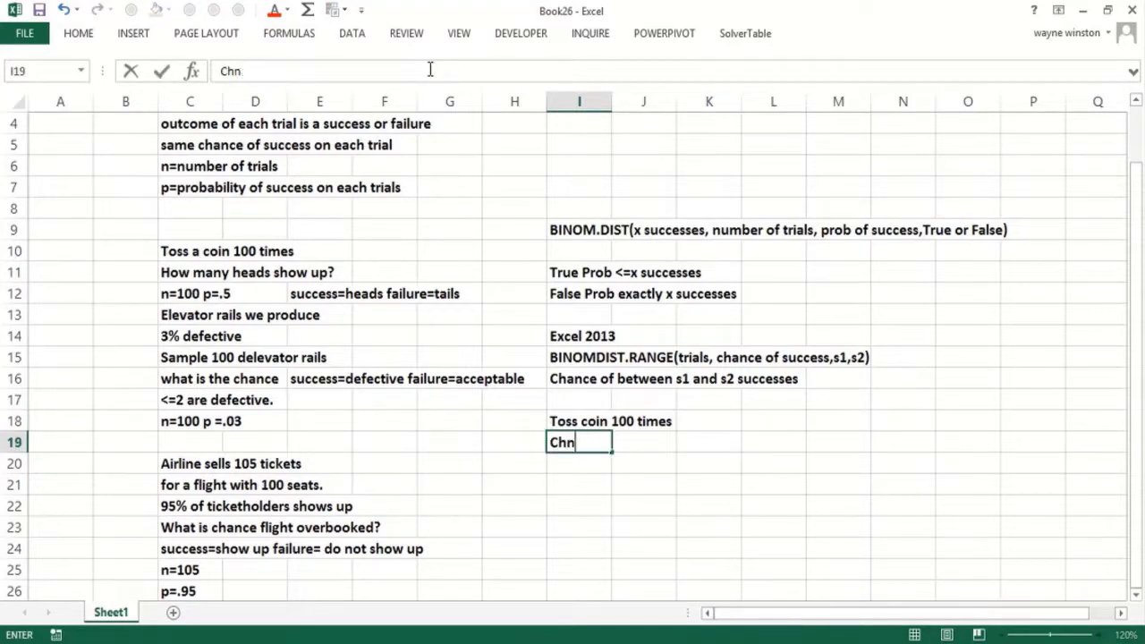
{"action": "key", "text": "BackSpace"}
{"action": "type", "text": "ance exa"}
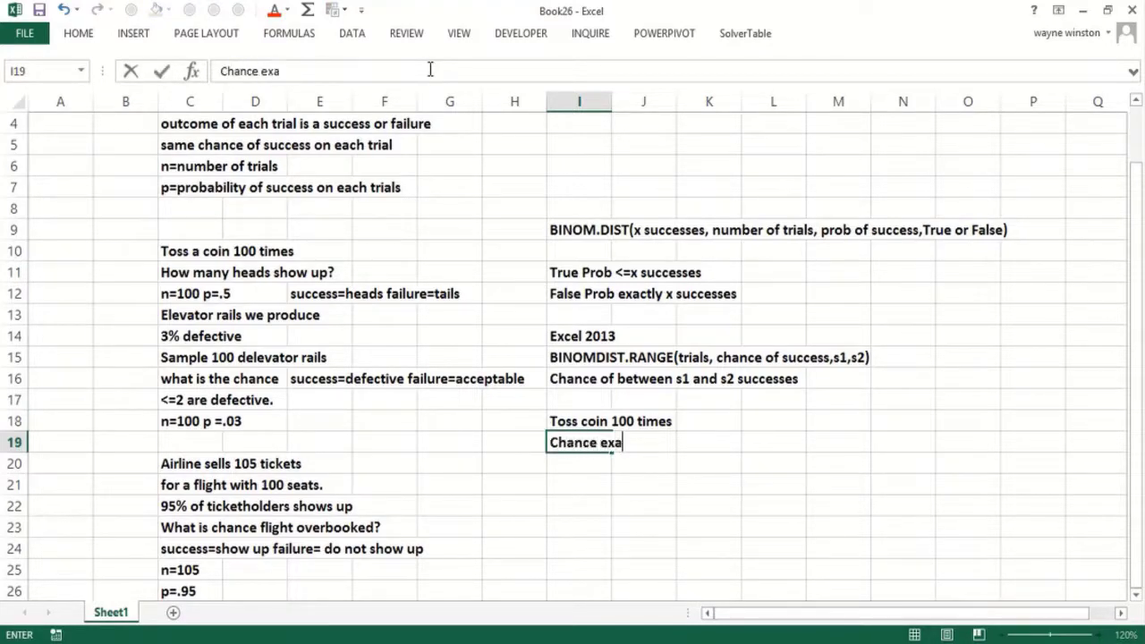
{"action": "type", "text": "ctly 50 suc"}
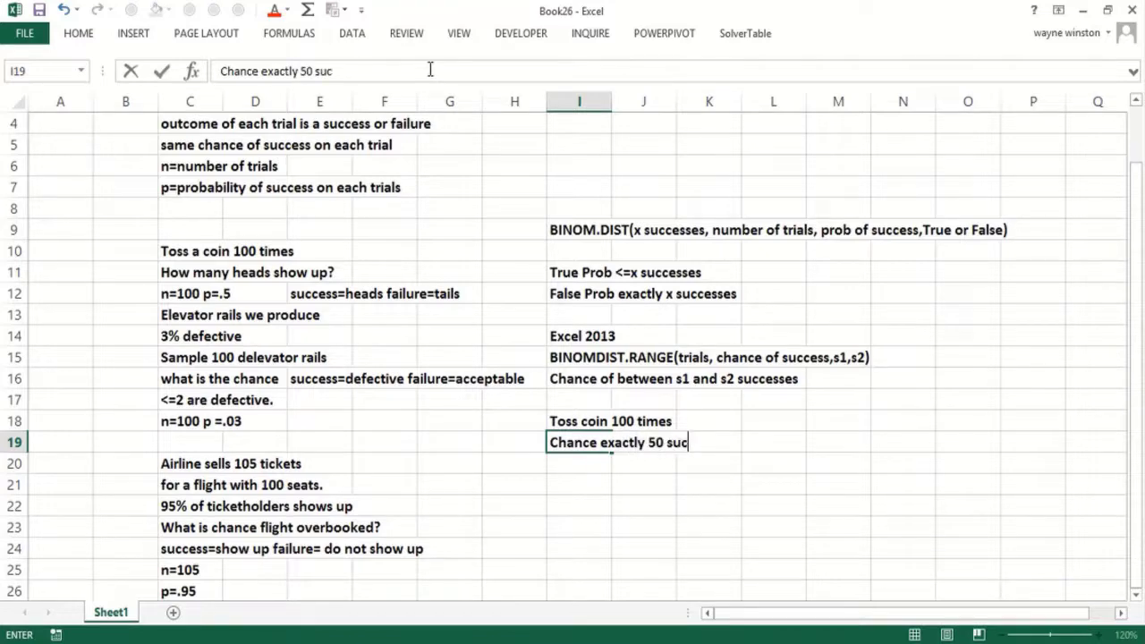
{"action": "type", "text": "cesses"}
{"action": "key", "text": "Return"}
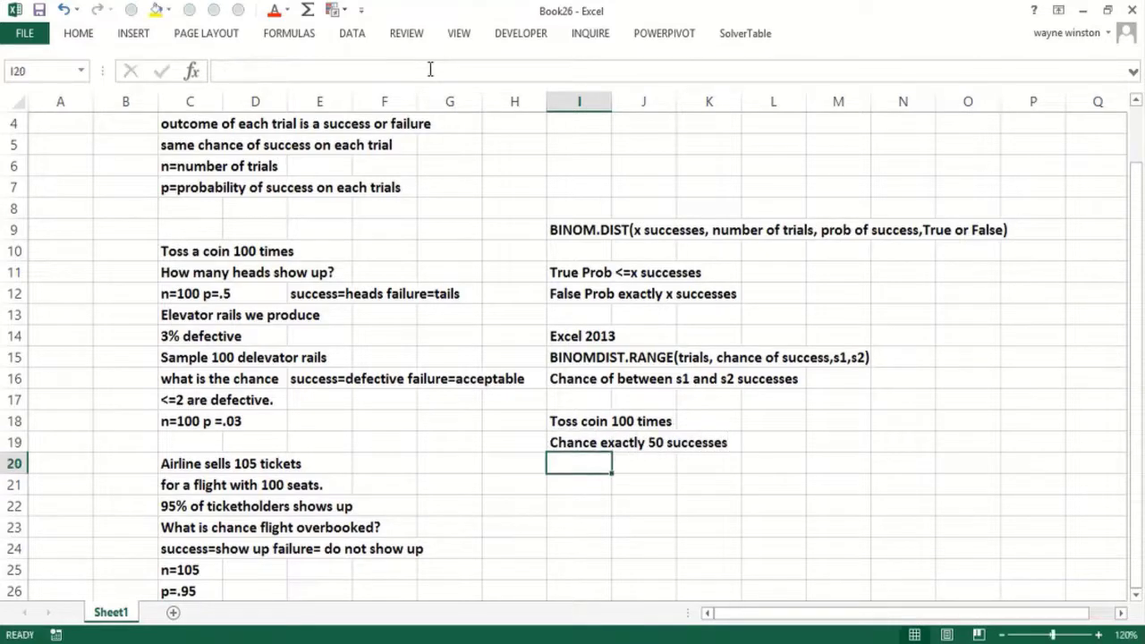
- Enter =BINOM.DIST(50,100,.5,False) in I20, giving 0.07959
{"action": "type", "text": "=bin"}
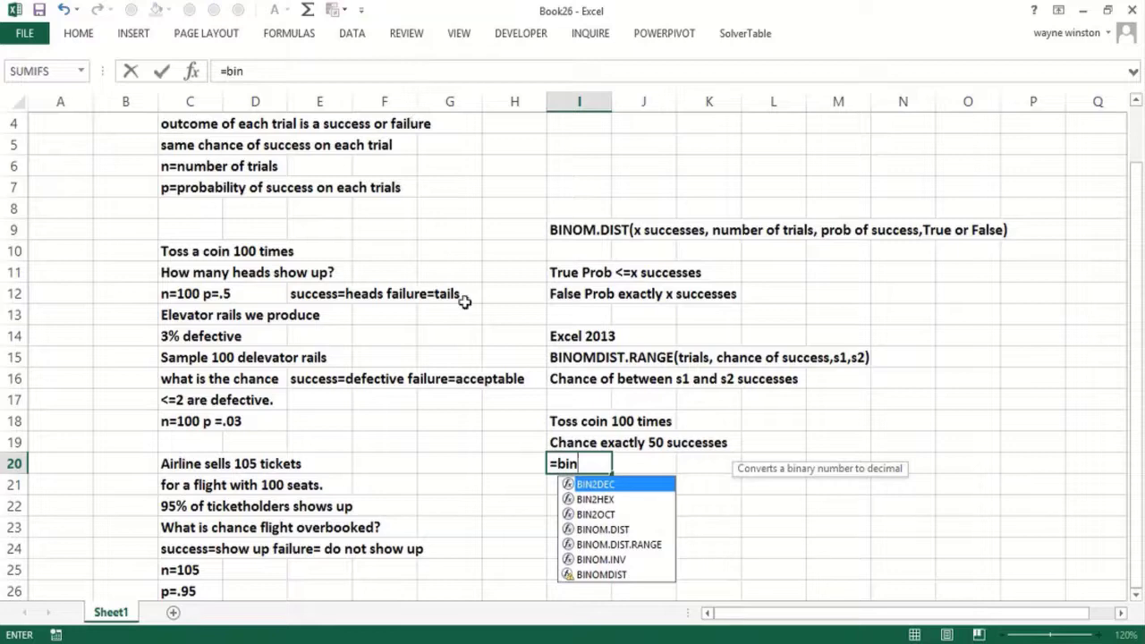
{"action": "double_click", "coordinate": [613, 529]}
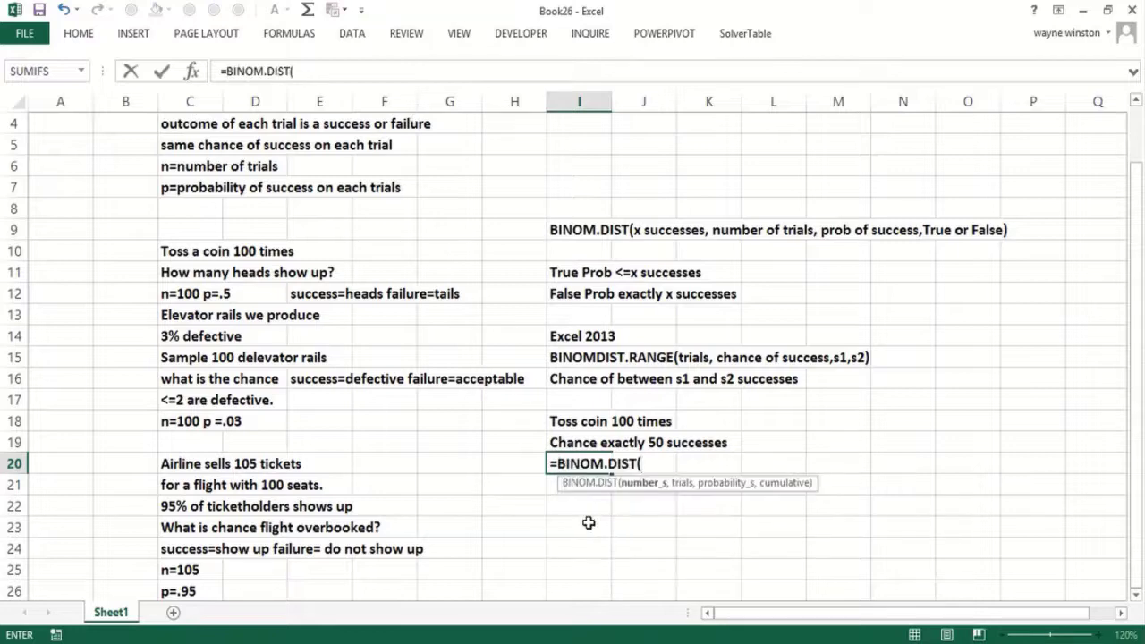
{"action": "type", "text": "50,100,"}
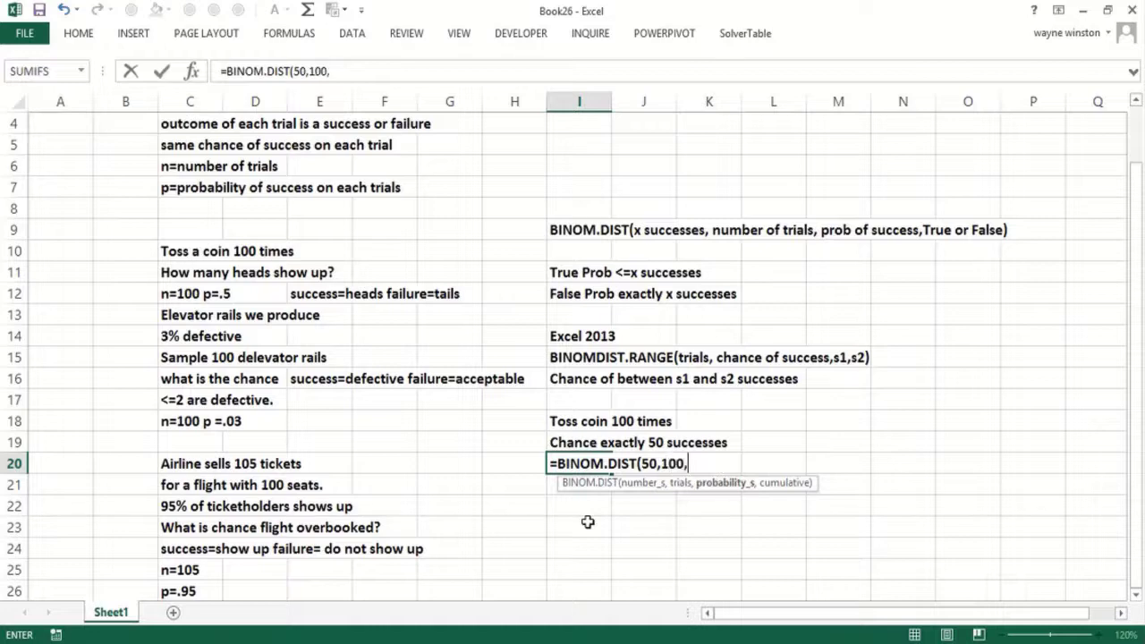
{"action": "type", "text": ".5,"}
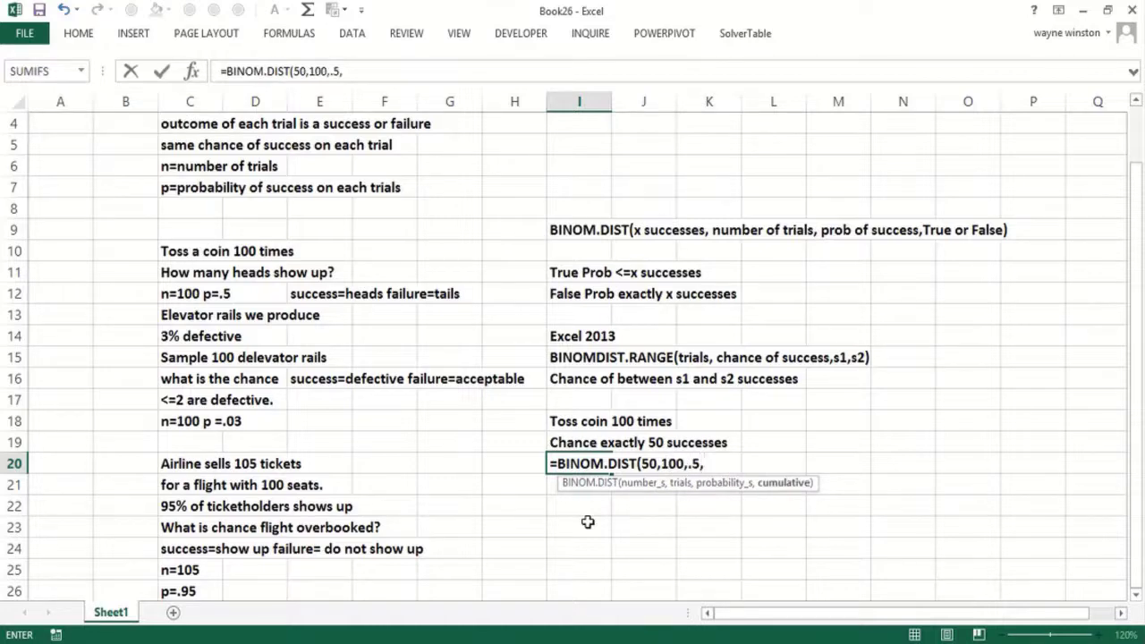
{"action": "type", "text": "False)"}
{"action": "key", "text": "Return"}
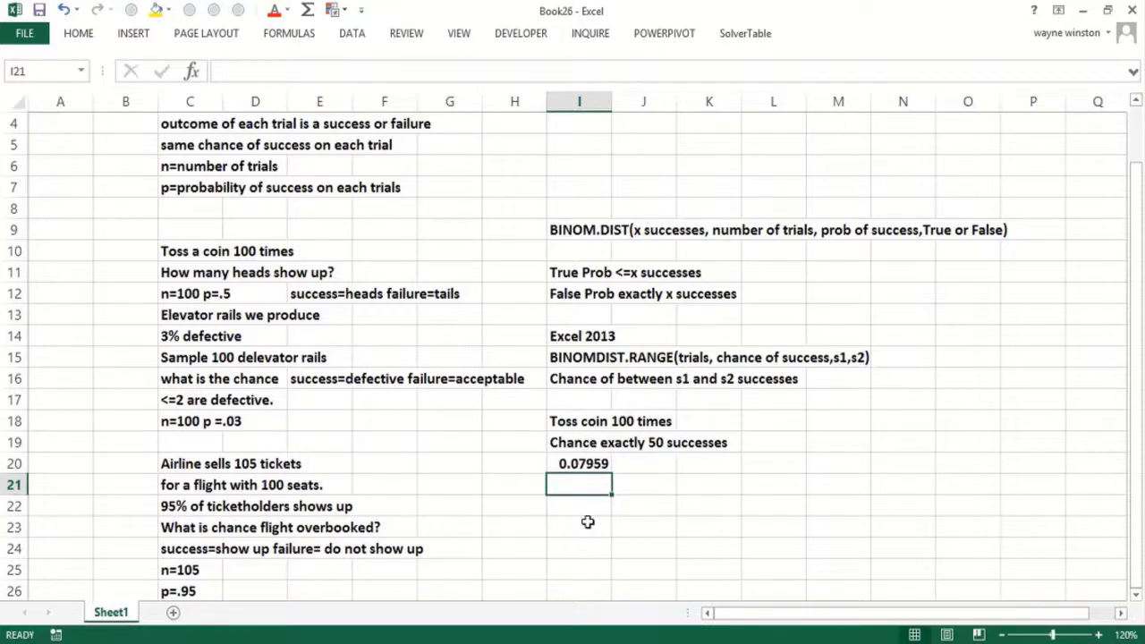
- Begin 'Chance o' in I22 and change the I19 label to 'Chance exactly 50 heads'
{"action": "key", "text": "Down"}
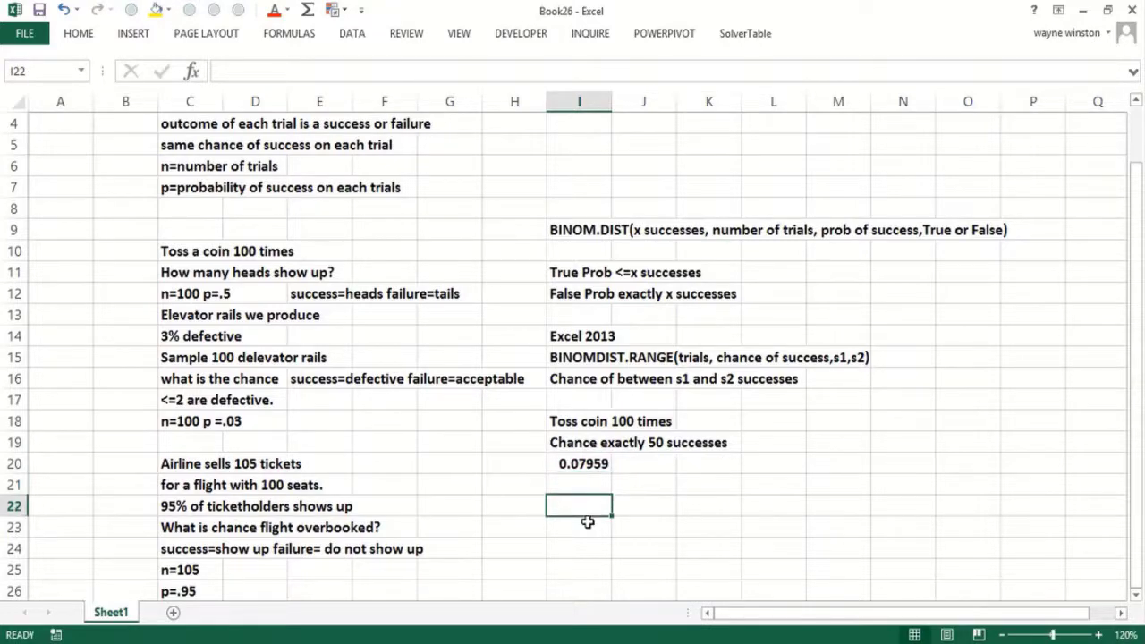
{"action": "type", "text": "Chance o"}
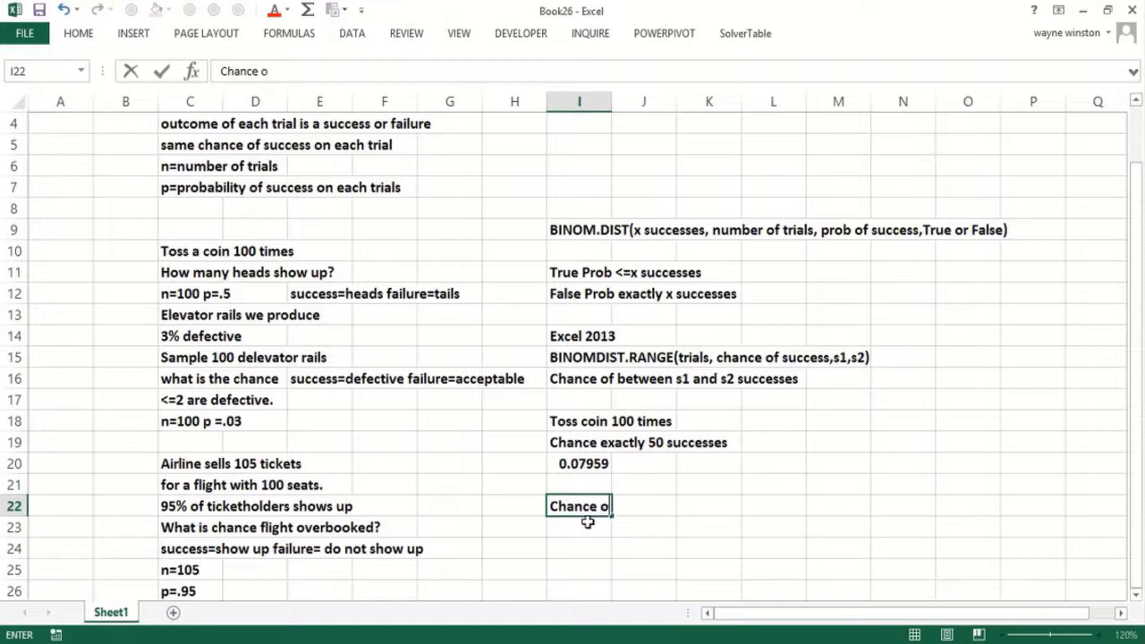
{"action": "key", "text": "Up"}
{"action": "key", "text": "Up"}
{"action": "key", "text": "Up"}
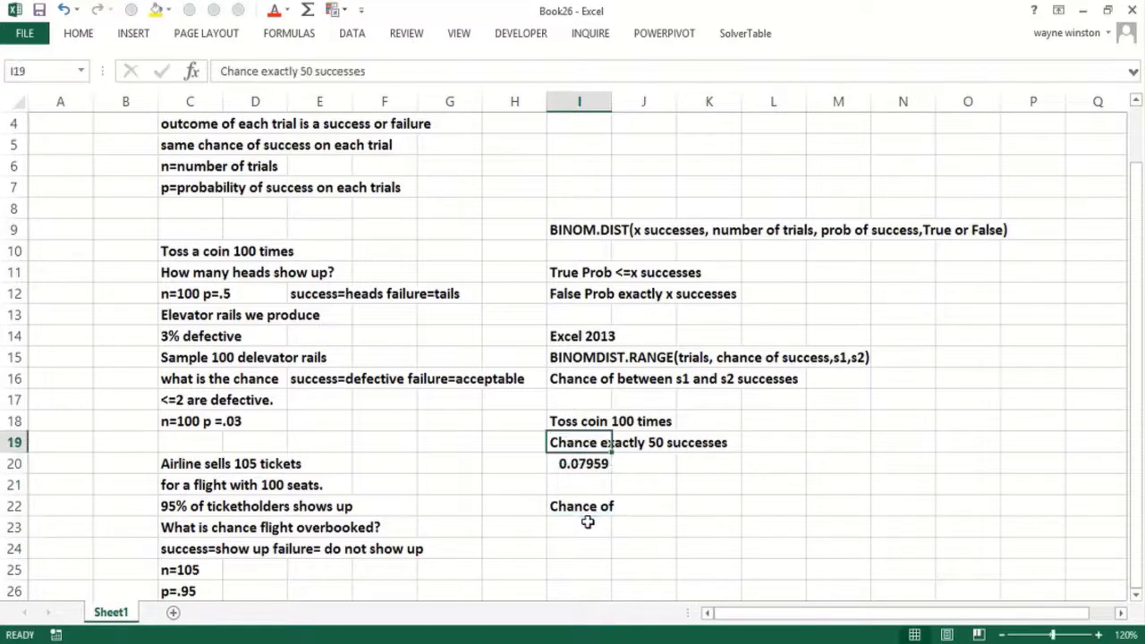
{"action": "key", "text": "F2"}
{"action": "key", "text": "BackSpace"}
{"action": "key", "text": "BackSpace"}
{"action": "key", "text": "BackSpace"}
{"action": "key", "text": "BackSpace"}
{"action": "key", "text": "BackSpace"}
{"action": "key", "text": "BackSpace"}
{"action": "key", "text": "BackSpace"}
{"action": "key", "text": "BackSpace"}
{"action": "key", "text": "BackSpace"}
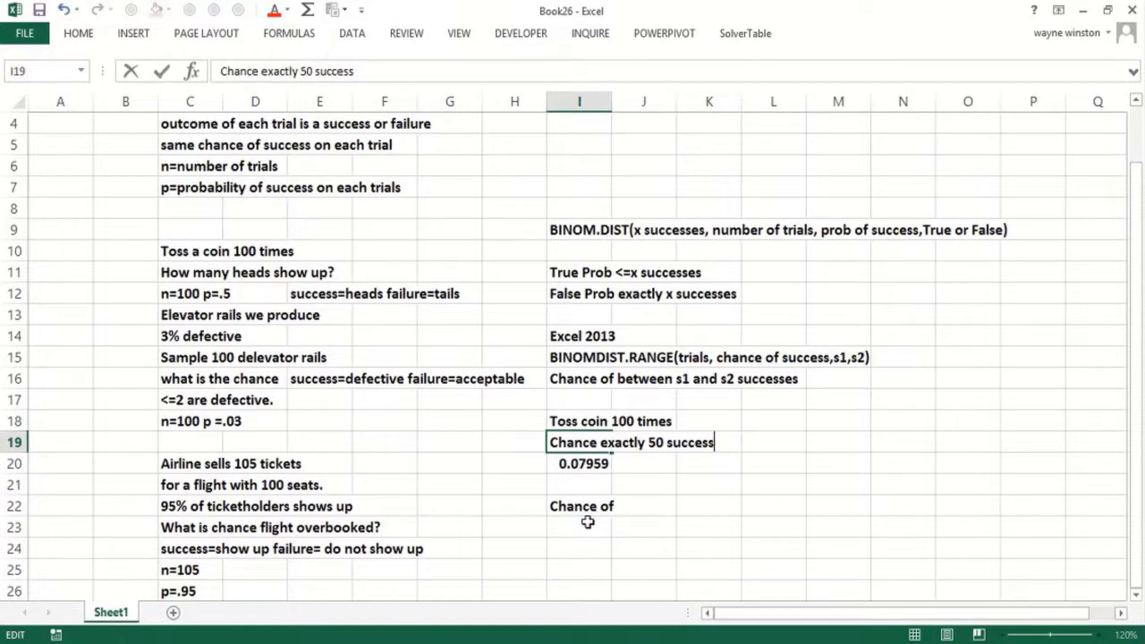
{"action": "type", "text": "heads"}
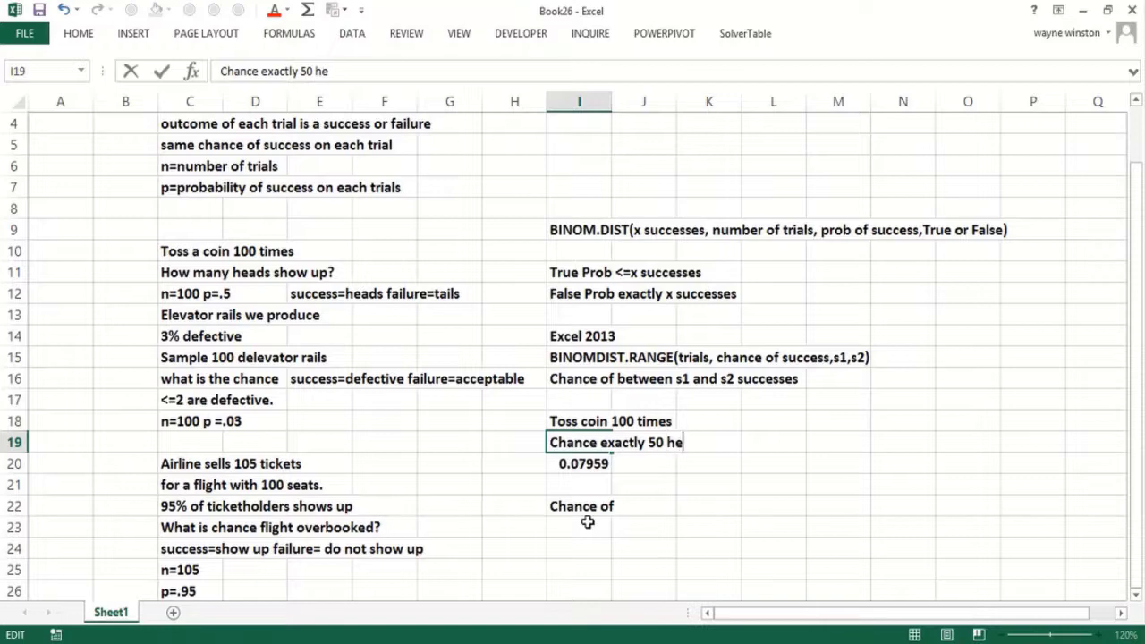
{"action": "key", "text": "Return"}
- Complete the I22 label as 'Chance of <=40 heads'
{"action": "left_click", "coordinate": [587, 521]}
{"action": "key", "text": "Up"}
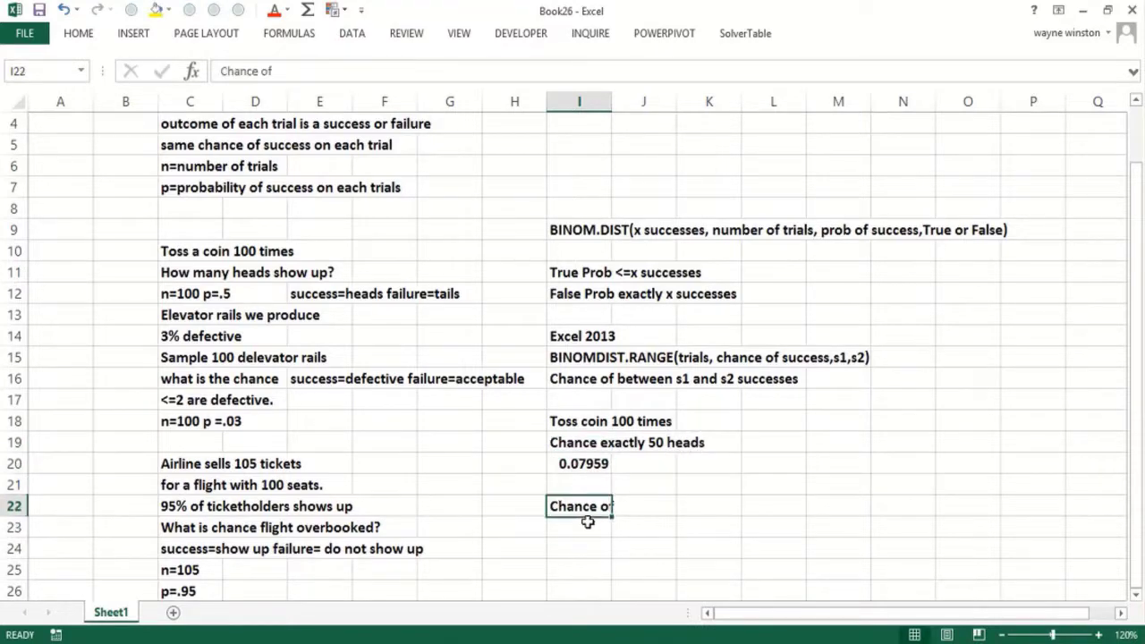
{"action": "key", "text": "F2"}
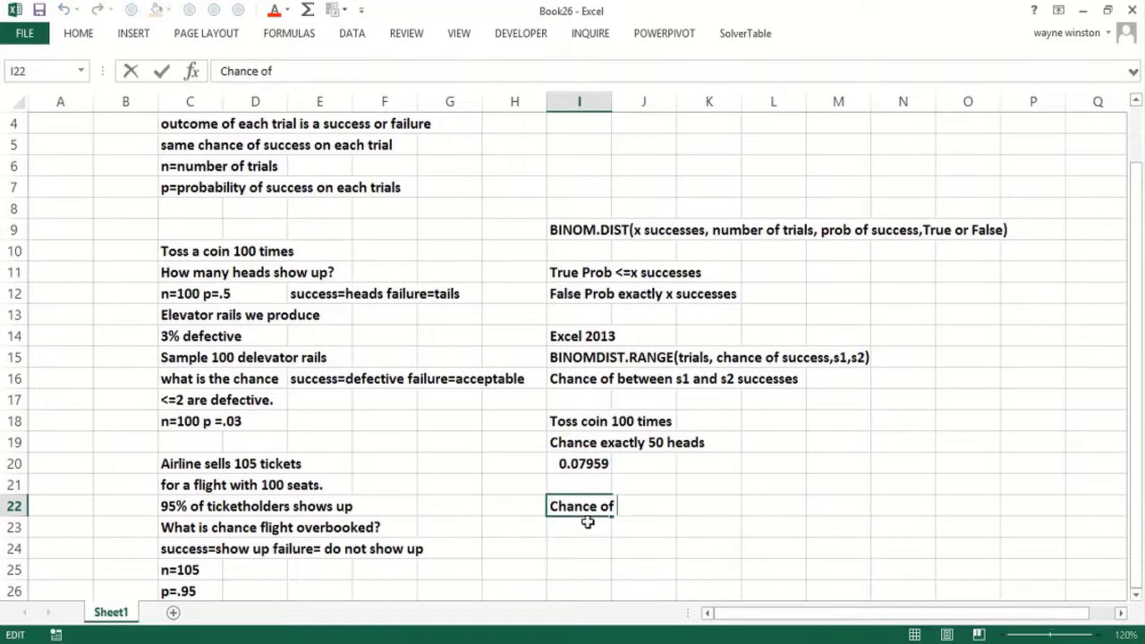
{"action": "type", "text": "<=40 heads"}
{"action": "key", "text": "Return"}
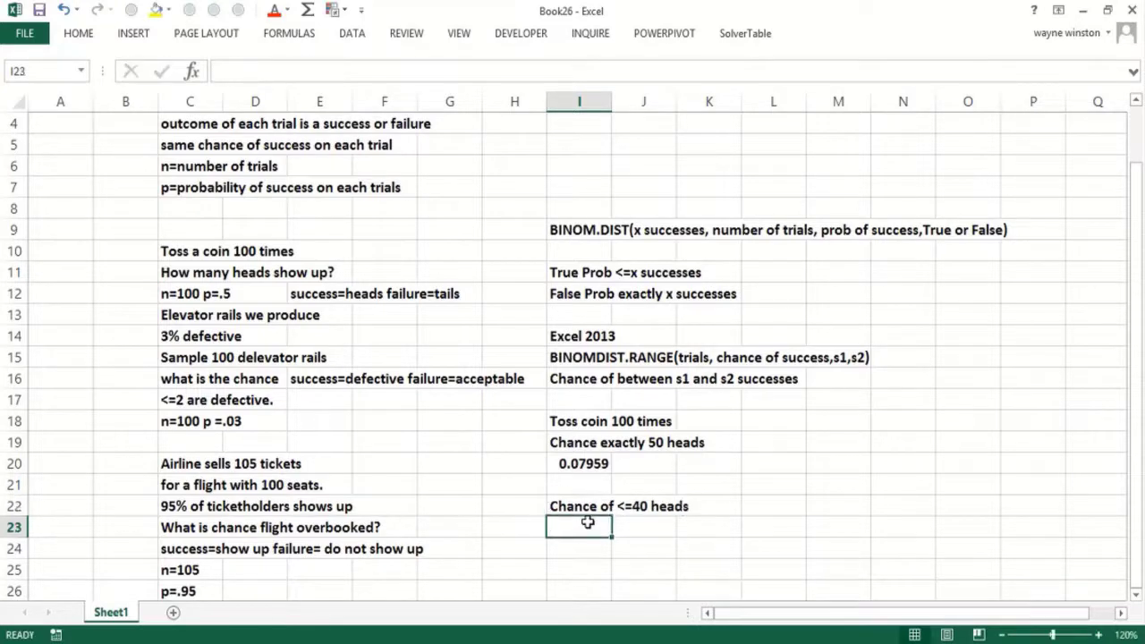
- Enter =BINOM.DIST(40,100,.5,True) in I23, giving 0.02844
{"action": "type", "text": "=binom"}
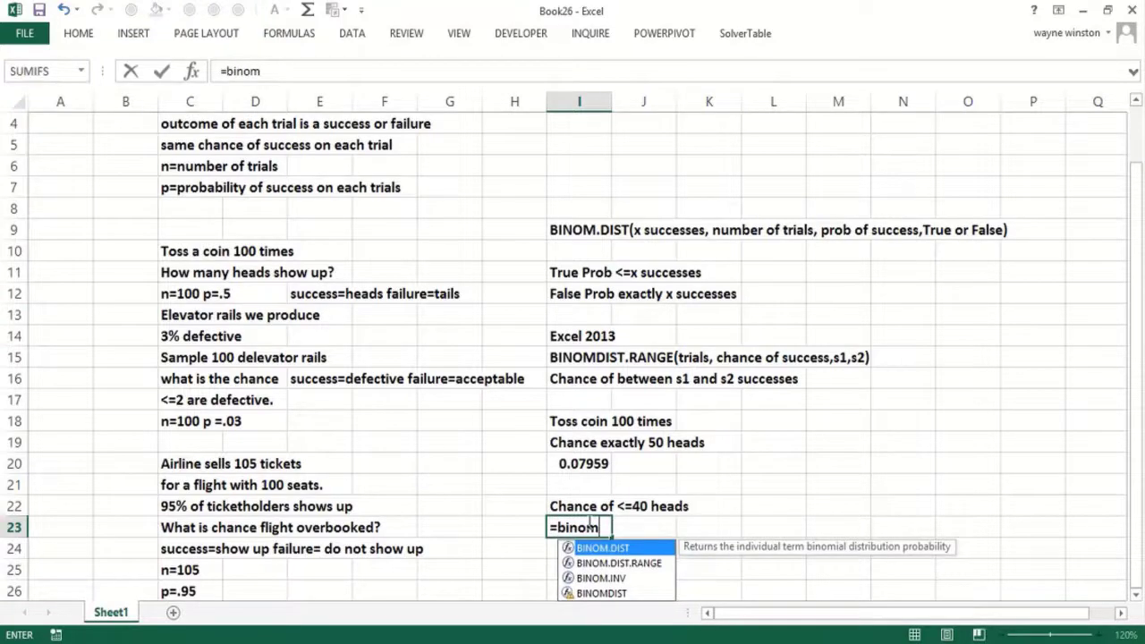
{"action": "double_click", "coordinate": [594, 548]}
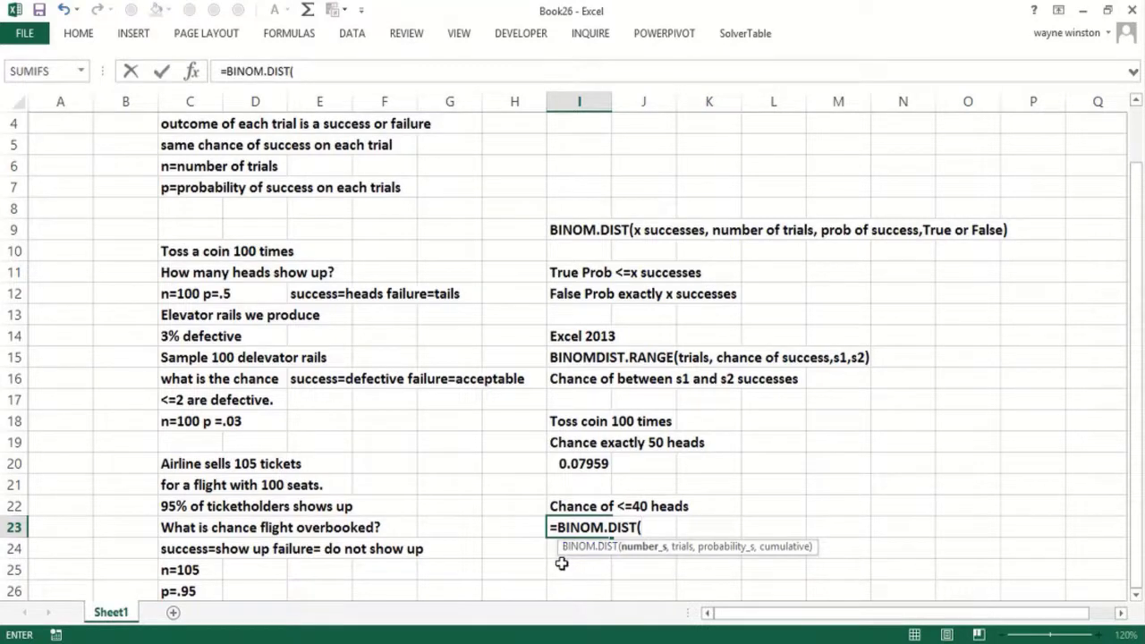
{"action": "type", "text": "40,"}
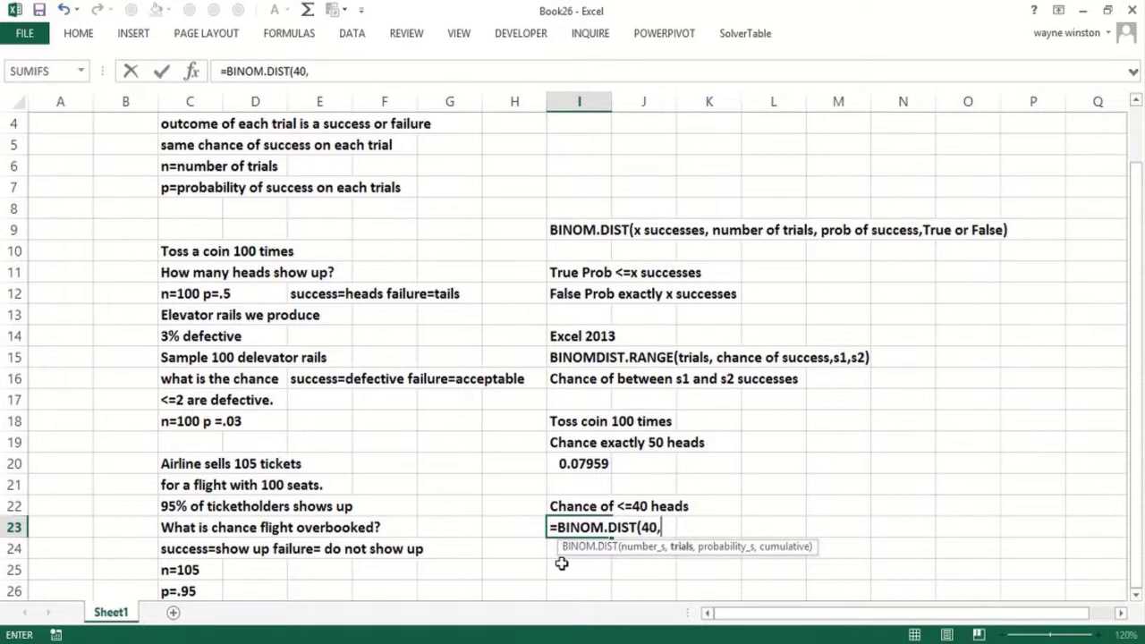
{"action": "type", "text": "100,"}
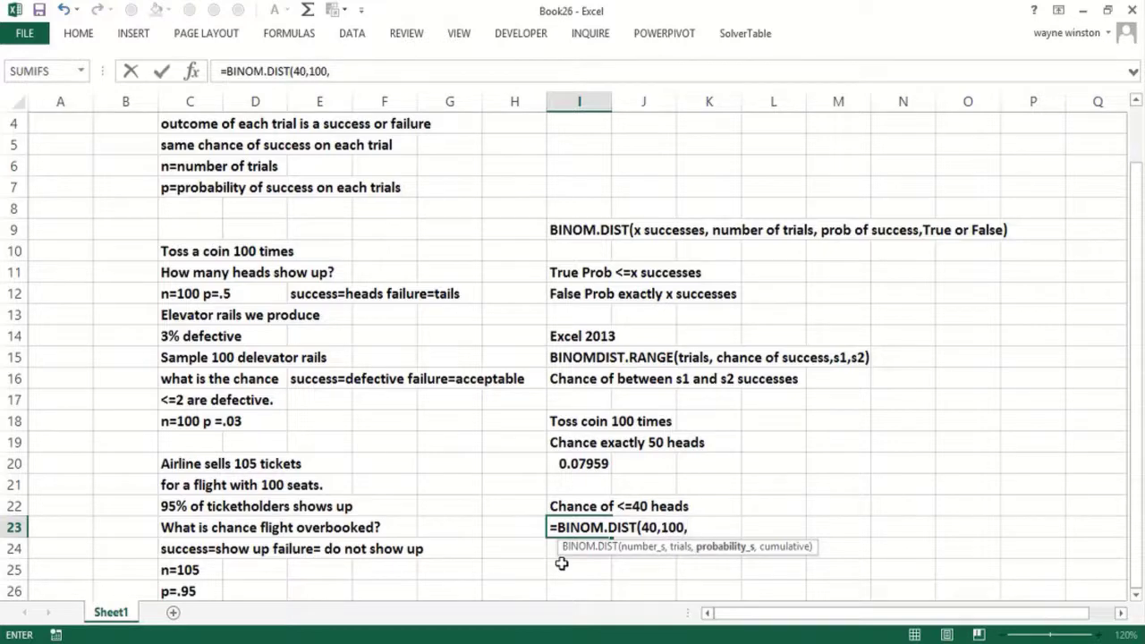
{"action": "type", "text": ".5,True"}
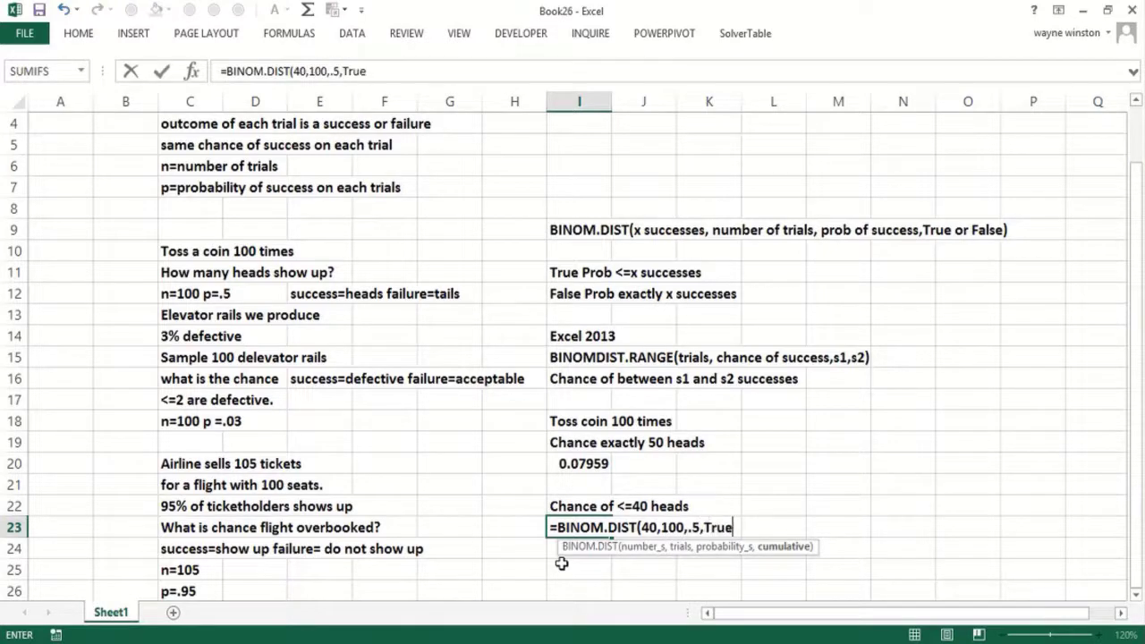
{"action": "type", "text": ")"}
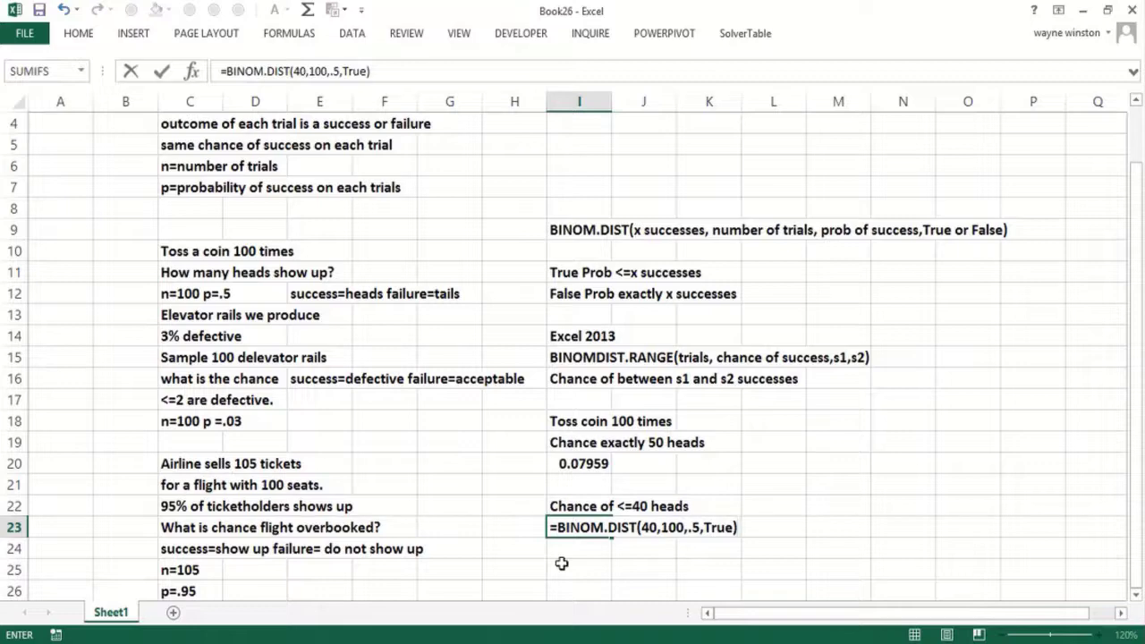
{"action": "key", "text": "Return"}
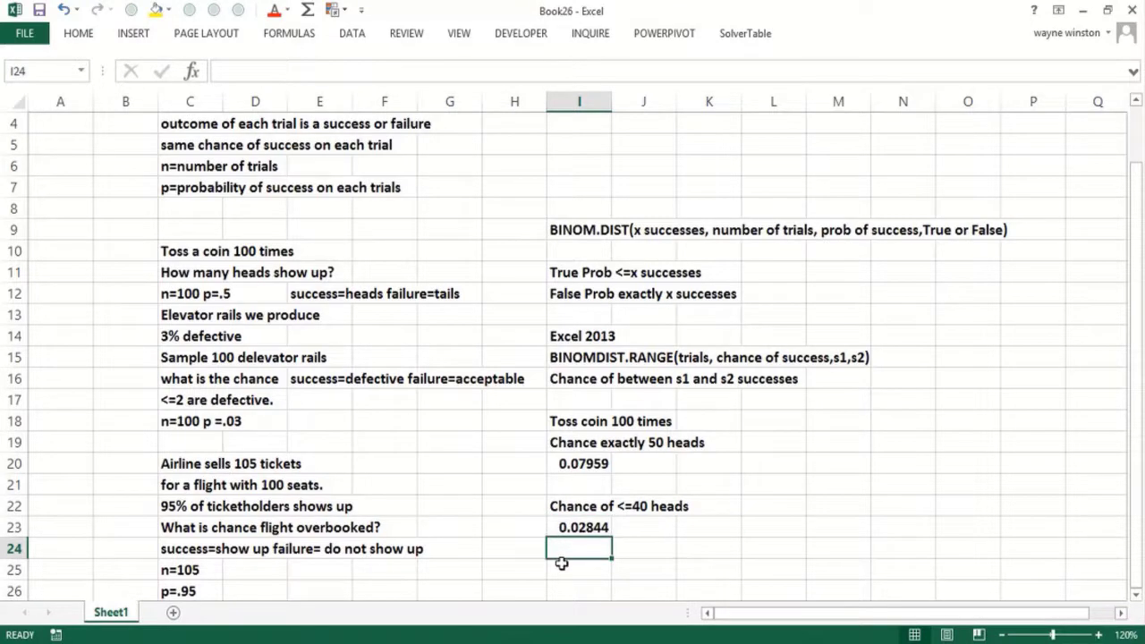
{"action": "key", "text": "Up"}
- Type the label 'Chance of >=60 Heads' in I25
{"action": "key", "text": "Down"}
{"action": "key", "text": "Down"}
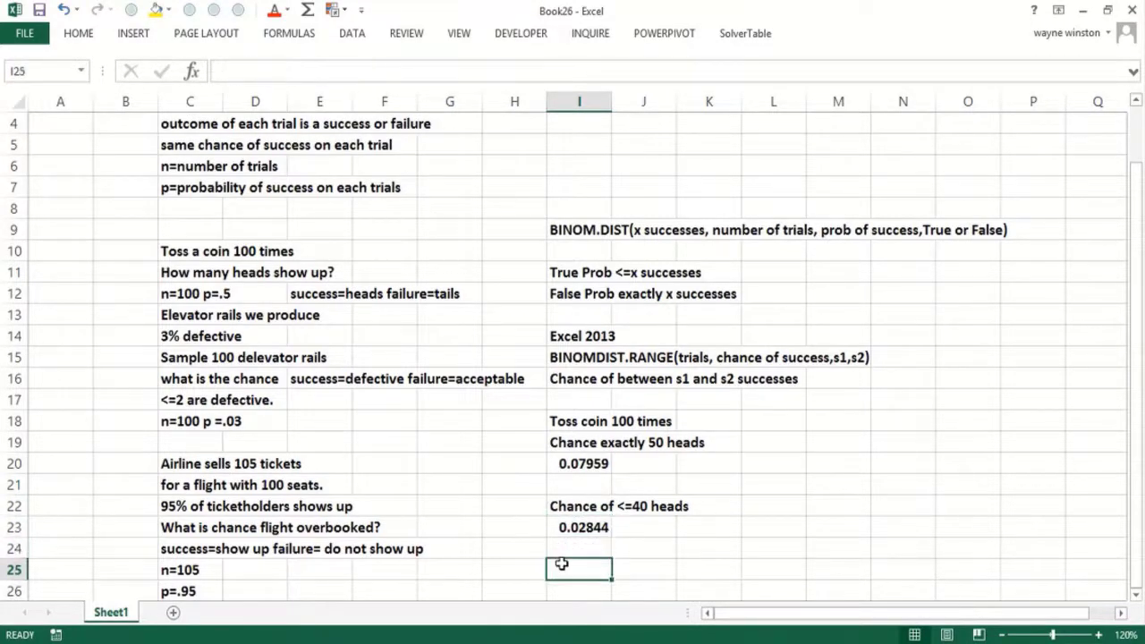
{"action": "type", "text": "Chance "}
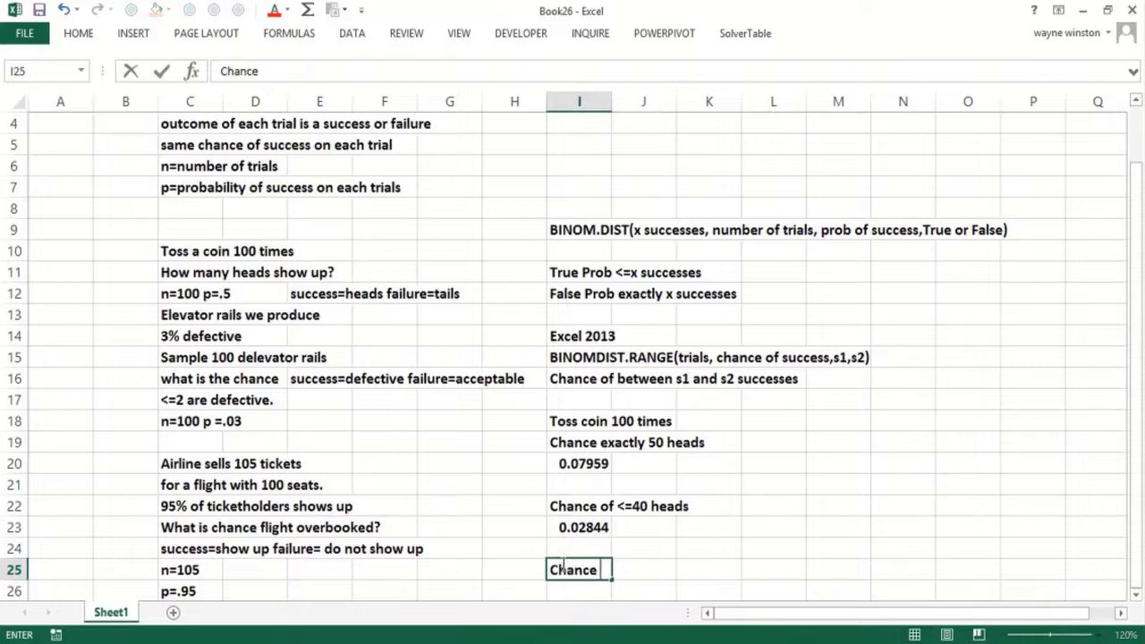
{"action": "type", "text": "of >=60"}
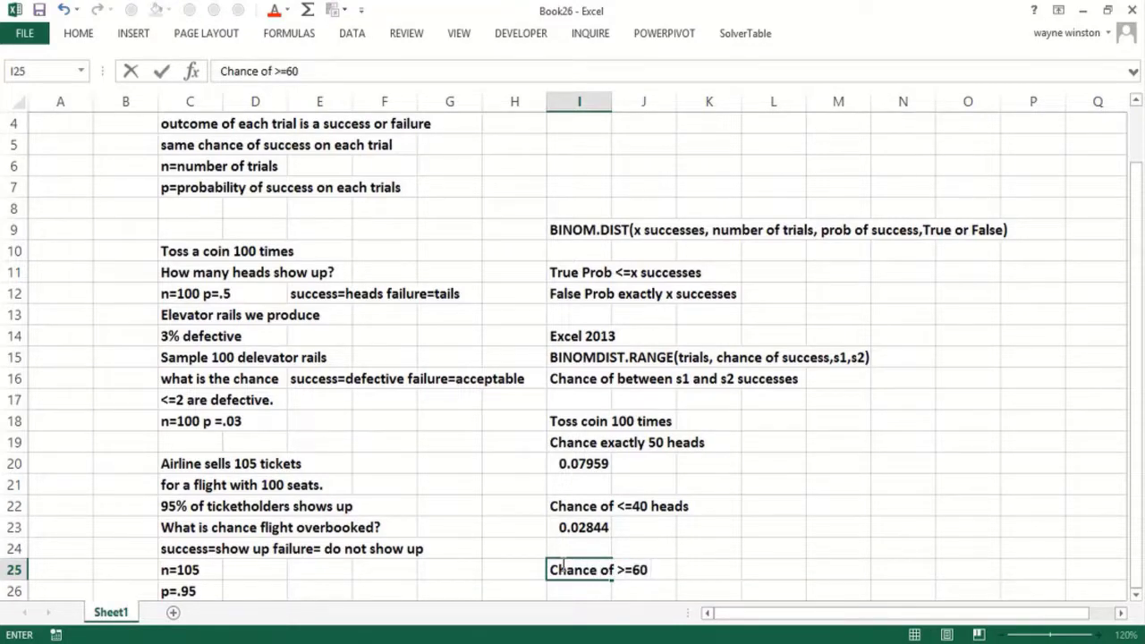
{"action": "type", "text": " Heads"}
{"action": "key", "text": "Tab"}
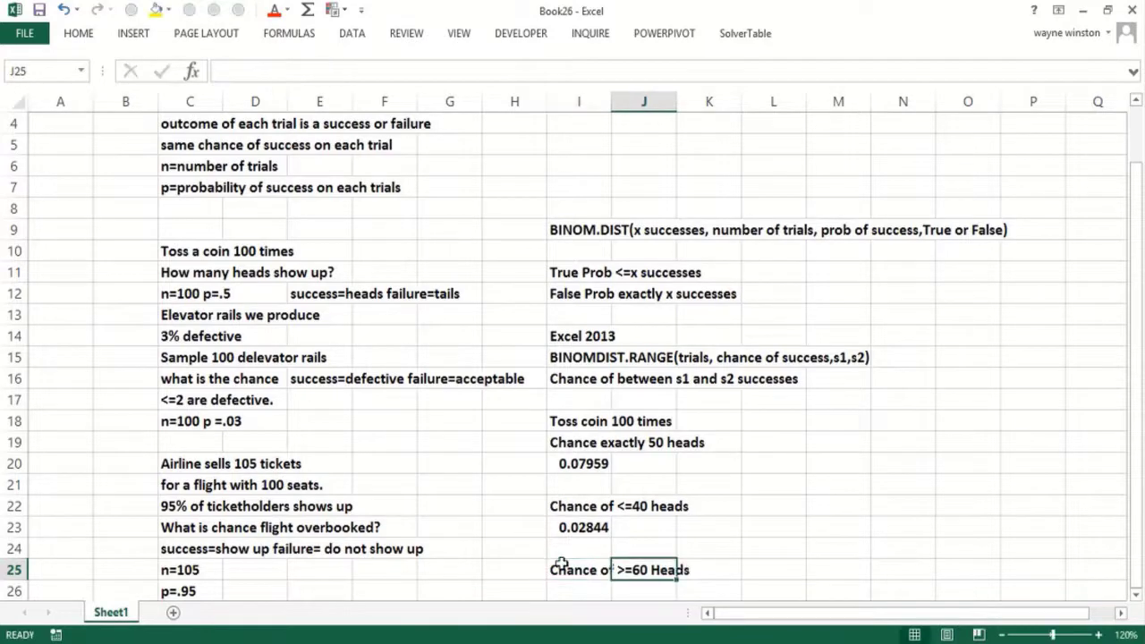
{"action": "key", "text": "Down"}
{"action": "key", "text": "Down"}
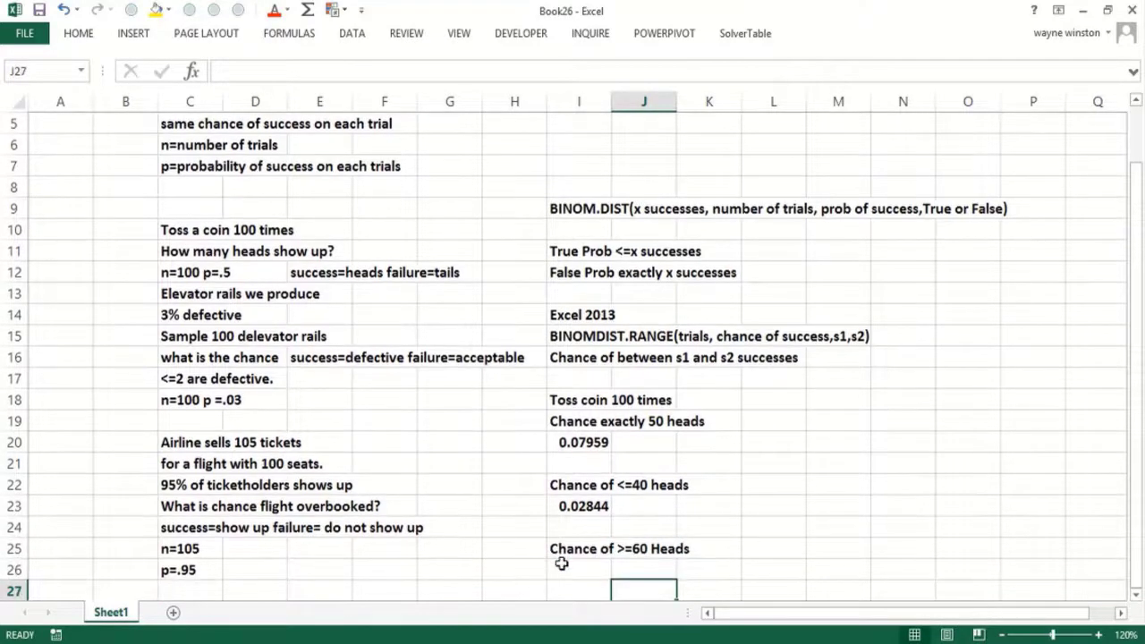
- Add the note '60,61,62,...100' in K24, then return to I26
{"action": "key", "text": "Up"}
{"action": "key", "text": "Up"}
{"action": "key", "text": "Up"}
{"action": "key", "text": "Right"}
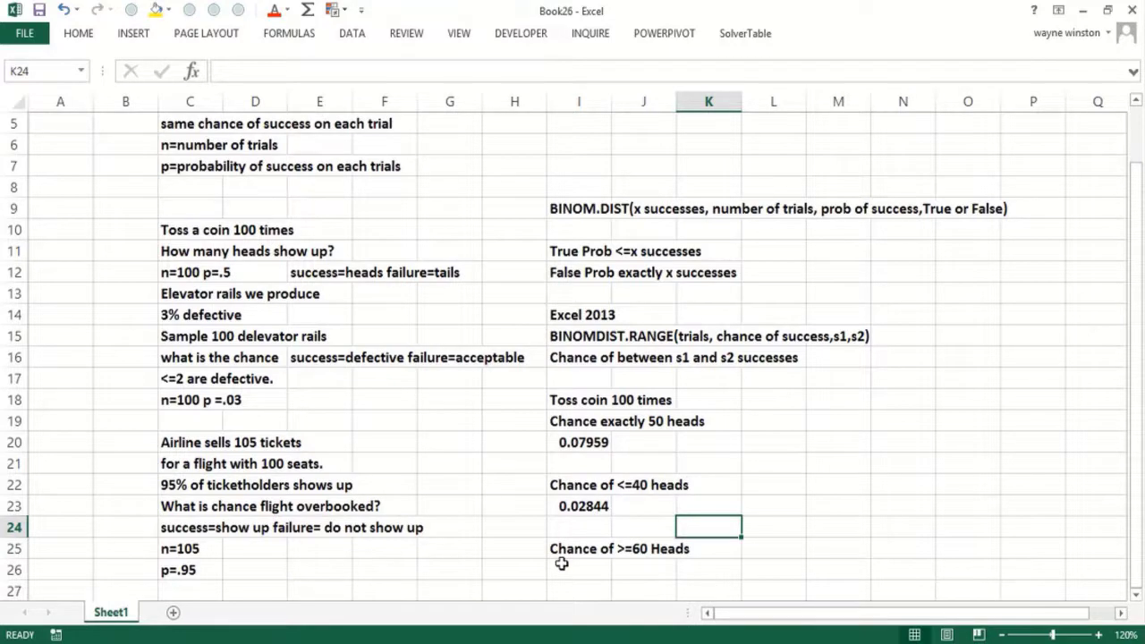
{"action": "type", "text": "60"}
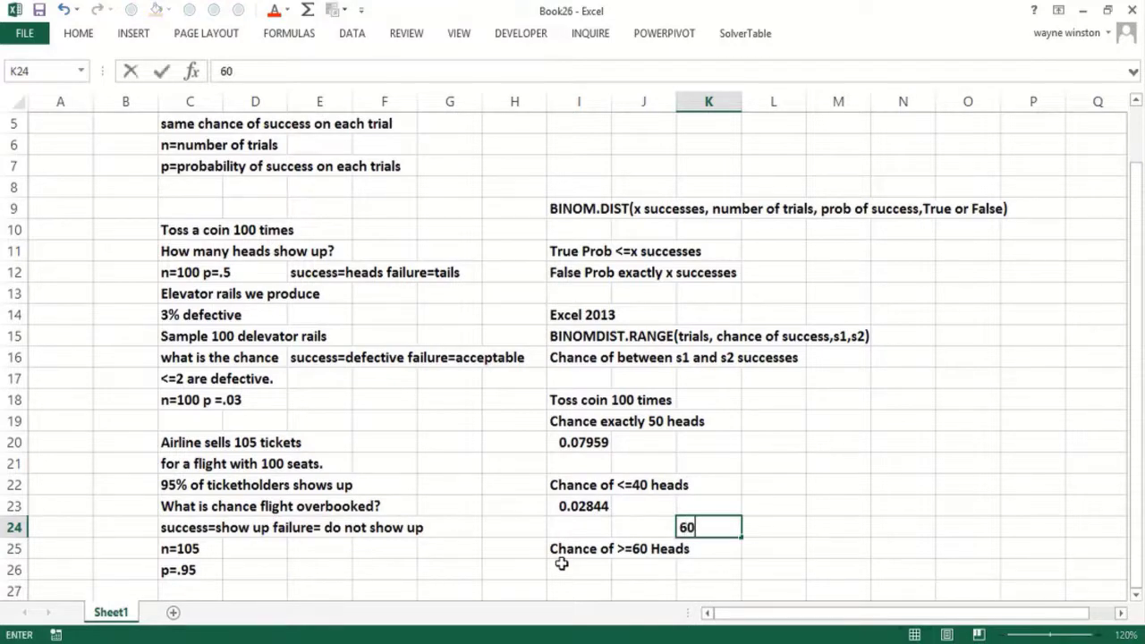
{"action": "type", "text": ",61,62,..."}
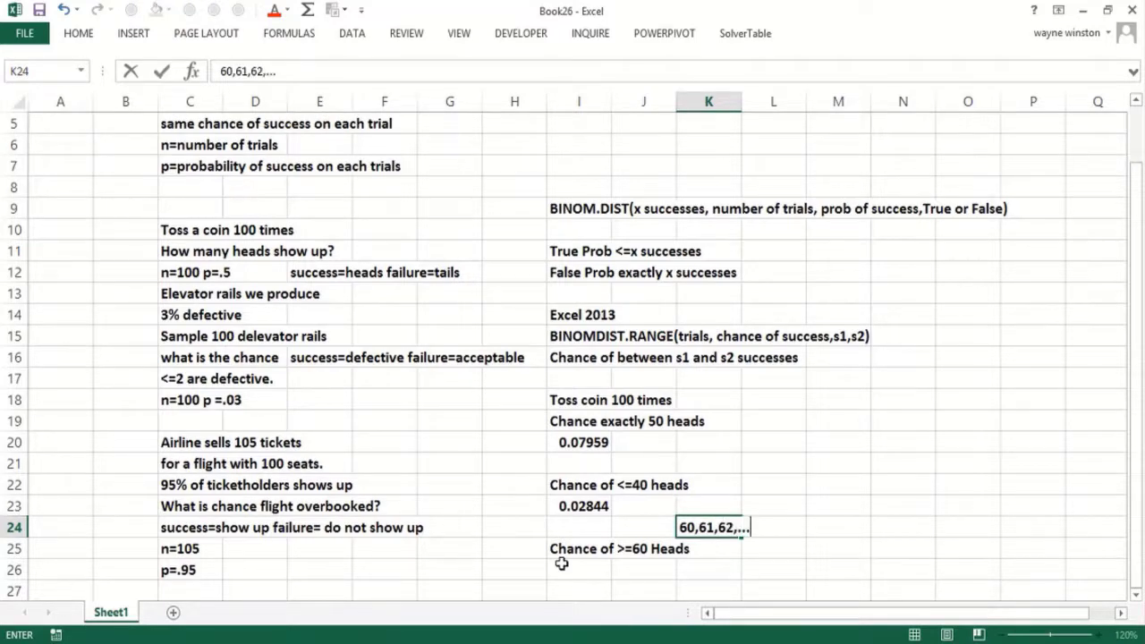
{"action": "type", "text": "100"}
{"action": "key", "text": "Return"}
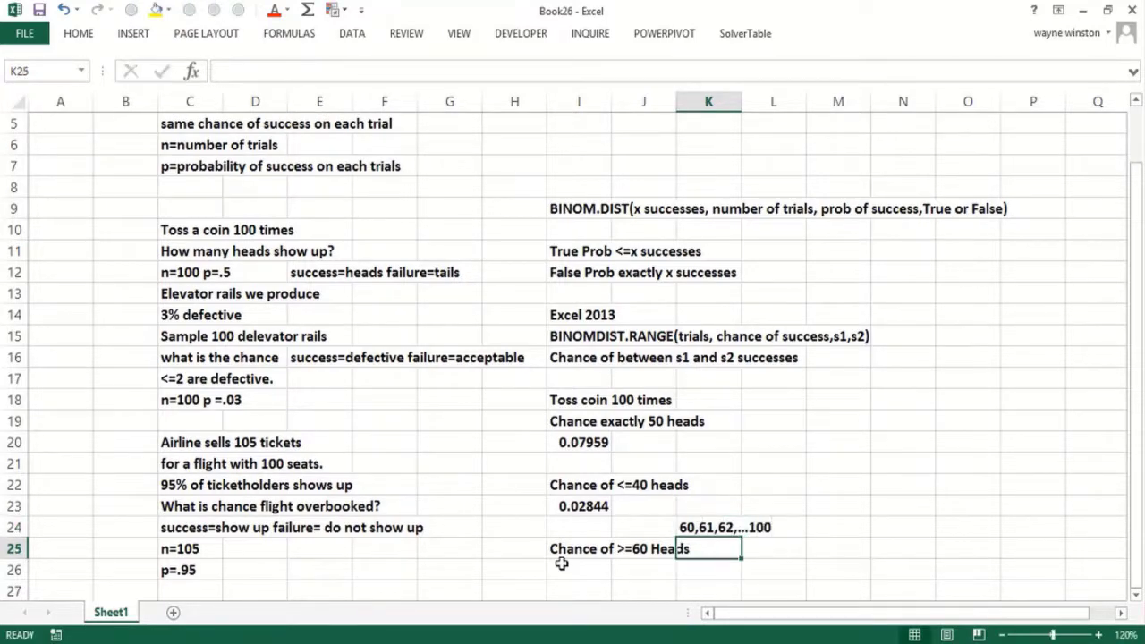
{"action": "key", "text": "Left"}
{"action": "key", "text": "Left"}
{"action": "key", "text": "Down"}
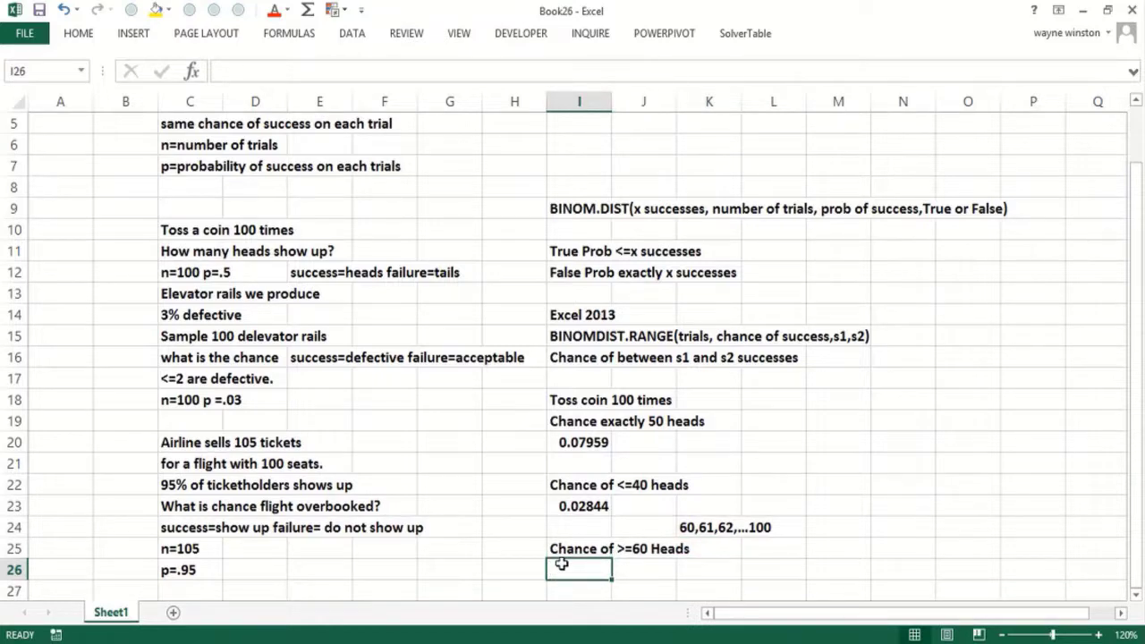
- Enter =1-BINOM.DIST(59,100,.5,true) in I26 for the chance of at least 60 heads
{"action": "type", "text": "=1"}
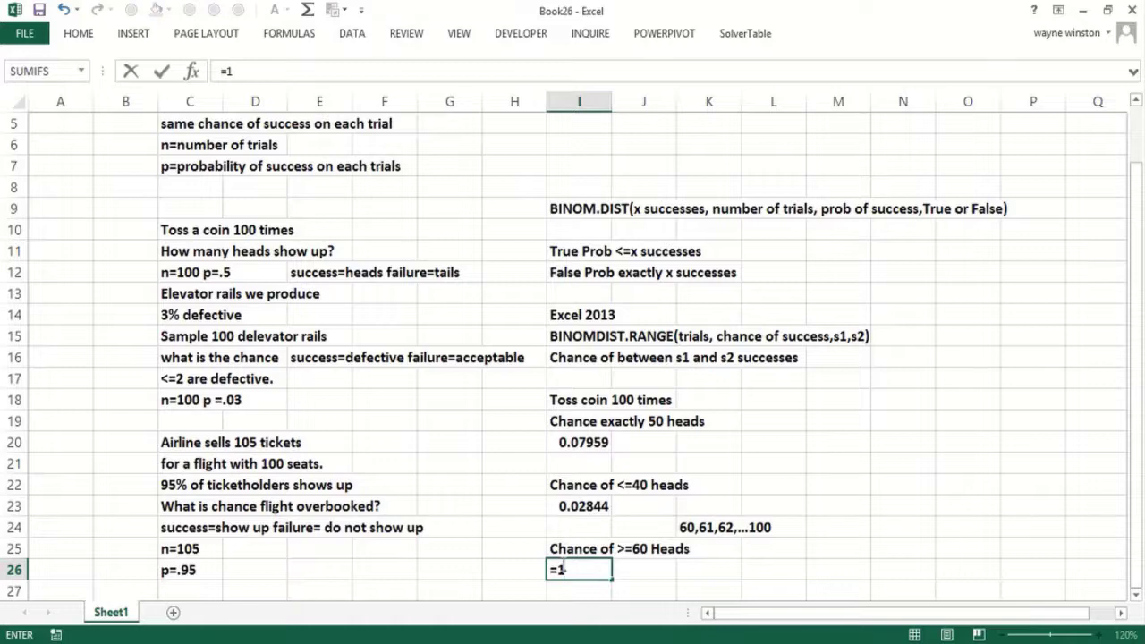
{"action": "type", "text": "-binom"}
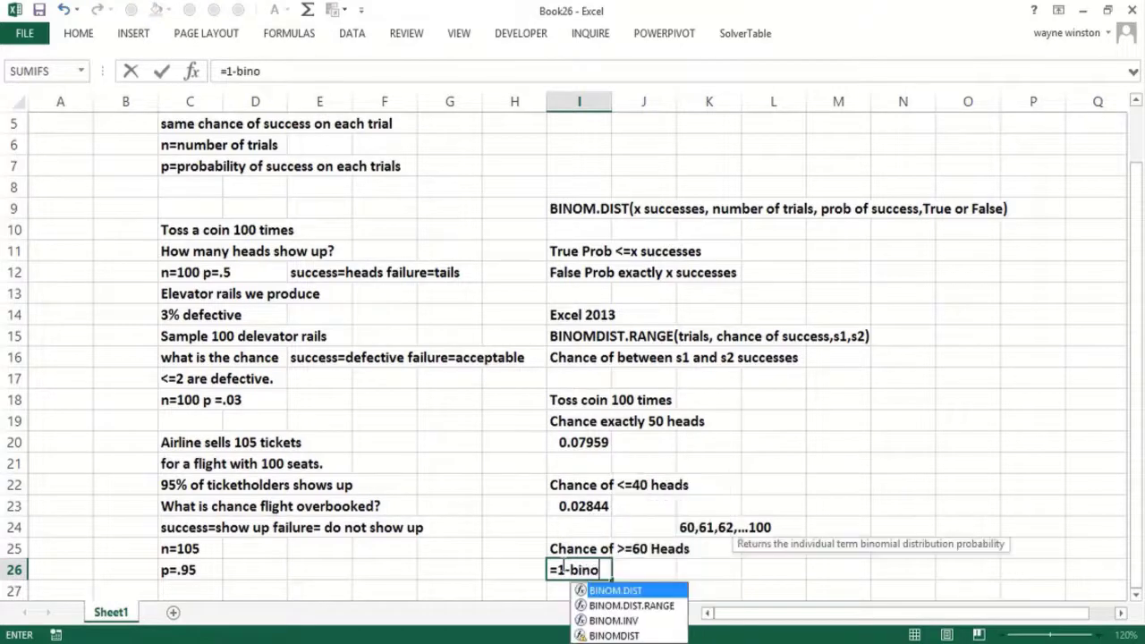
{"action": "double_click", "coordinate": [598, 592]}
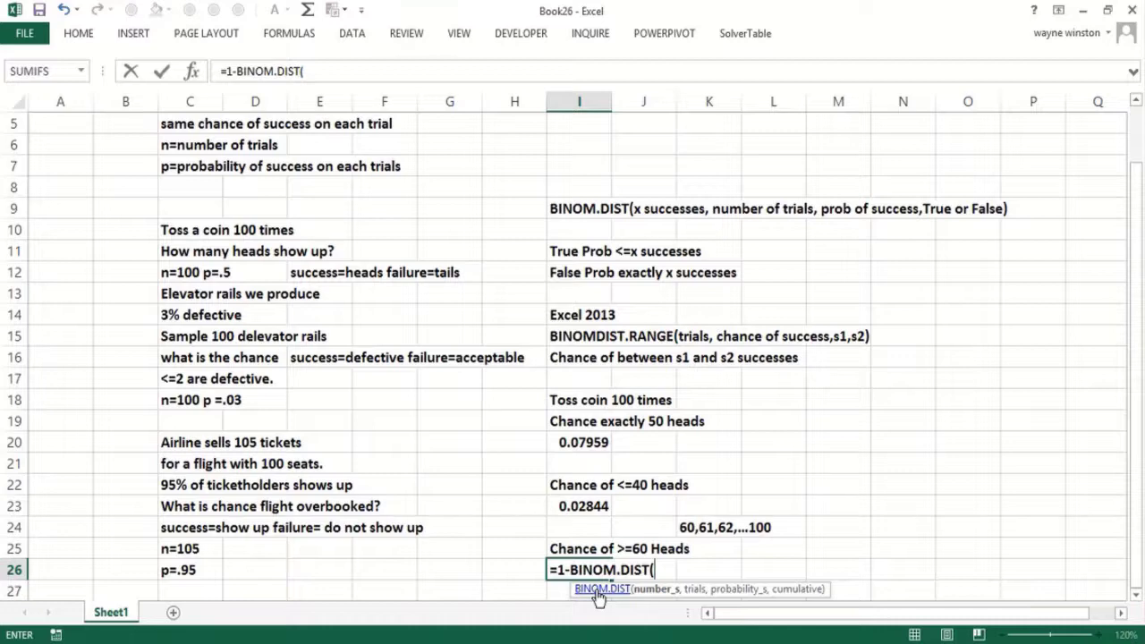
{"action": "type", "text": "59,"}
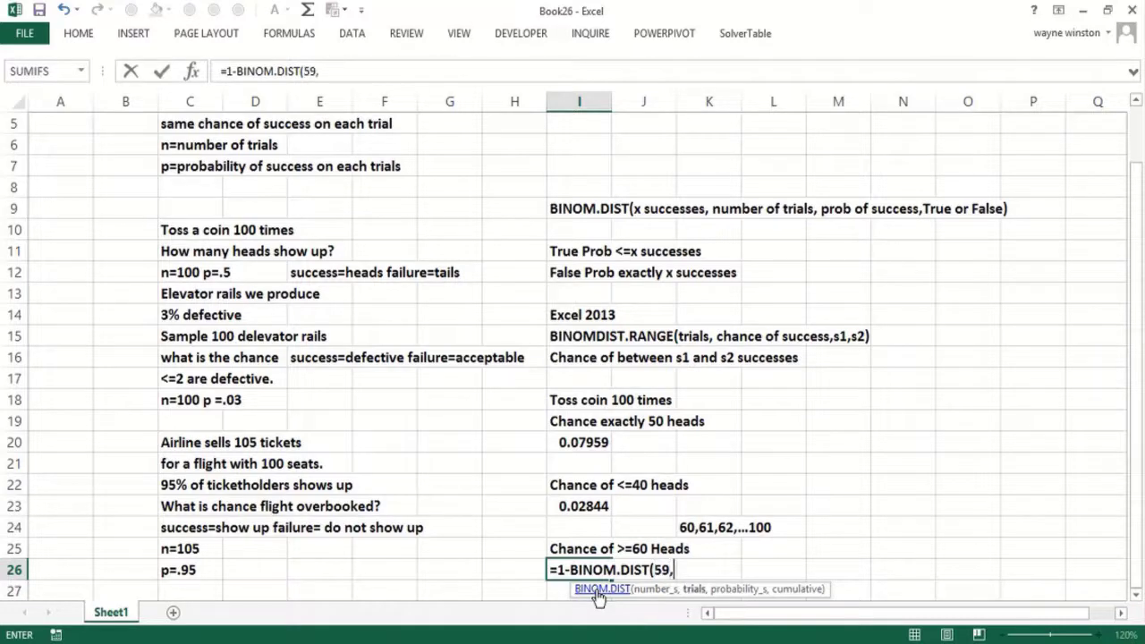
{"action": "type", "text": "100,."}
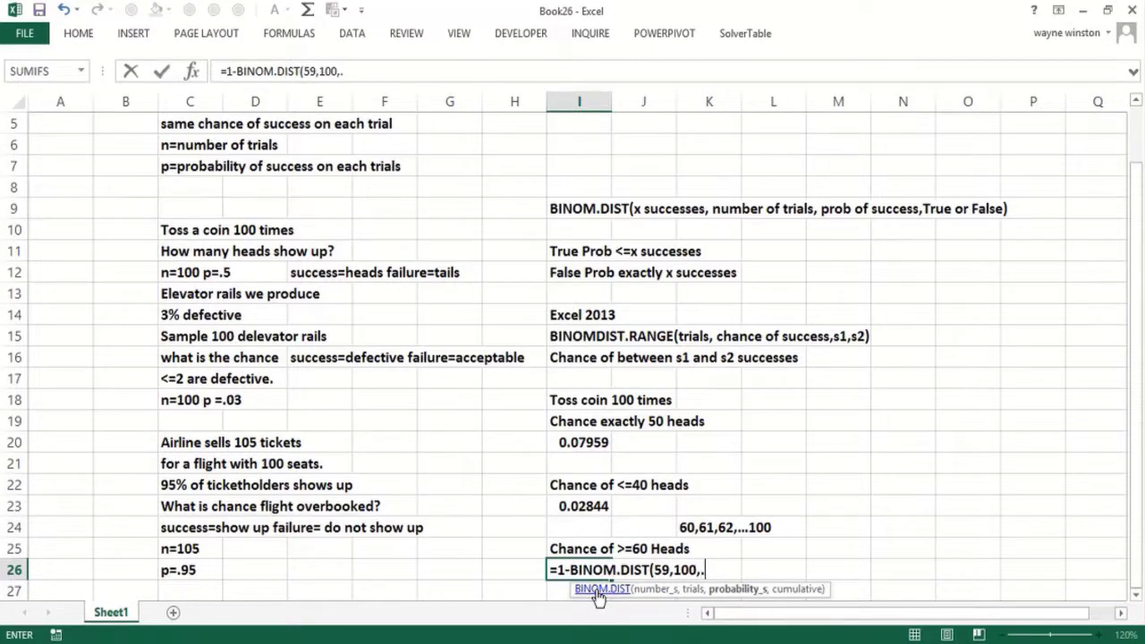
{"action": "type", "text": "5,true)"}
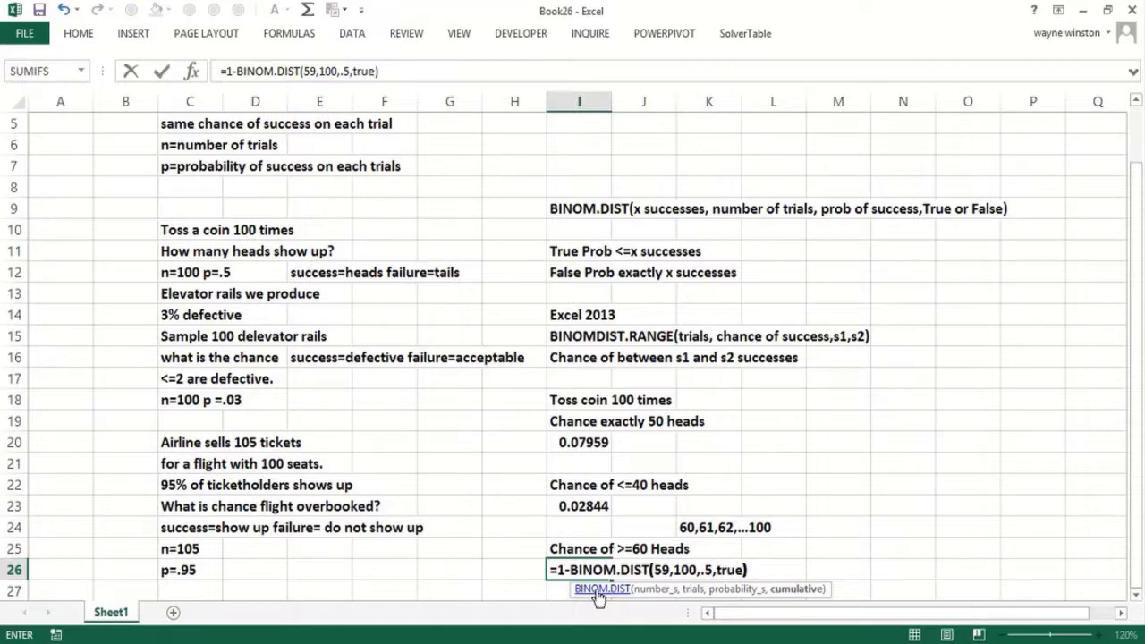
{"action": "key", "text": "Return"}
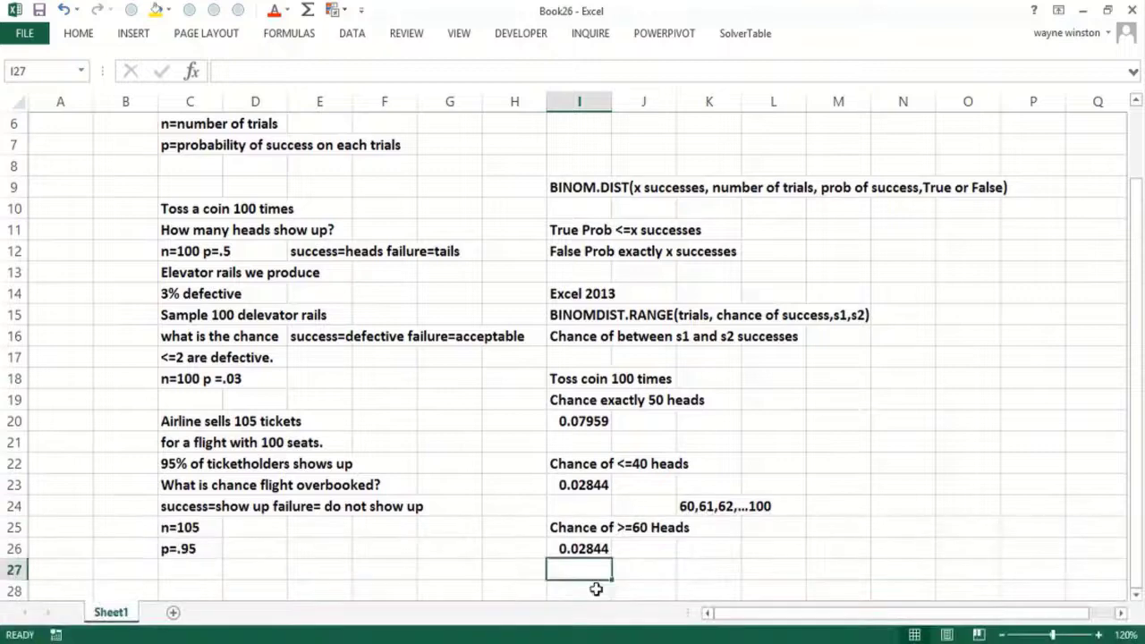
- Confirm it in I27 with =BINOM.DIST.RANGE(100,.5,60,100), also giving 0.02844
{"action": "type", "text": "=bin"}
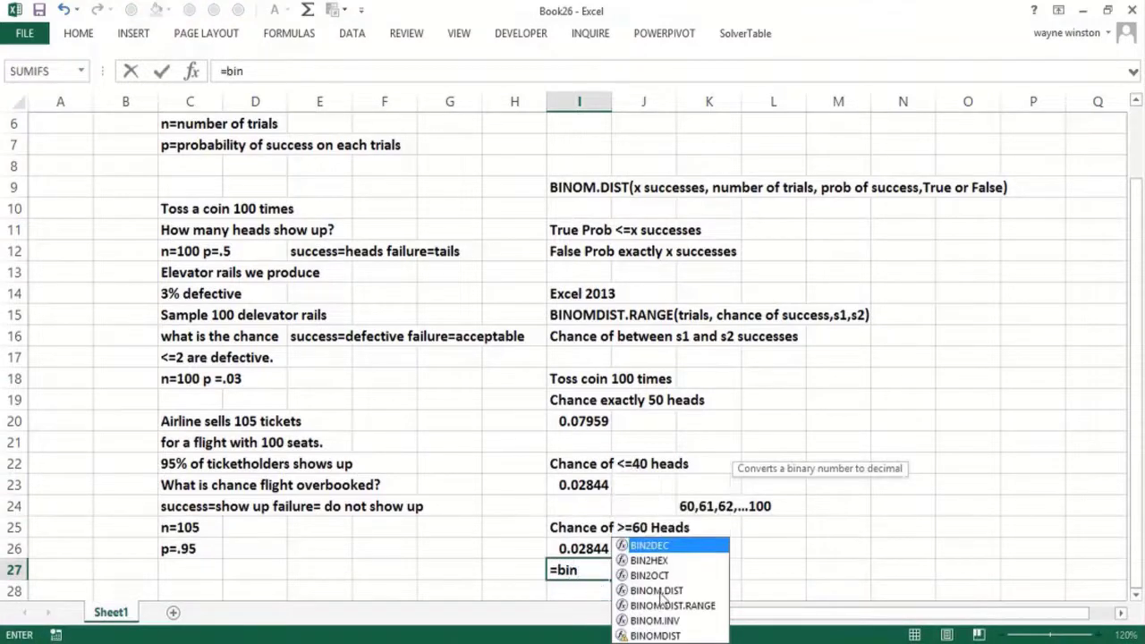
{"action": "double_click", "coordinate": [666, 605]}
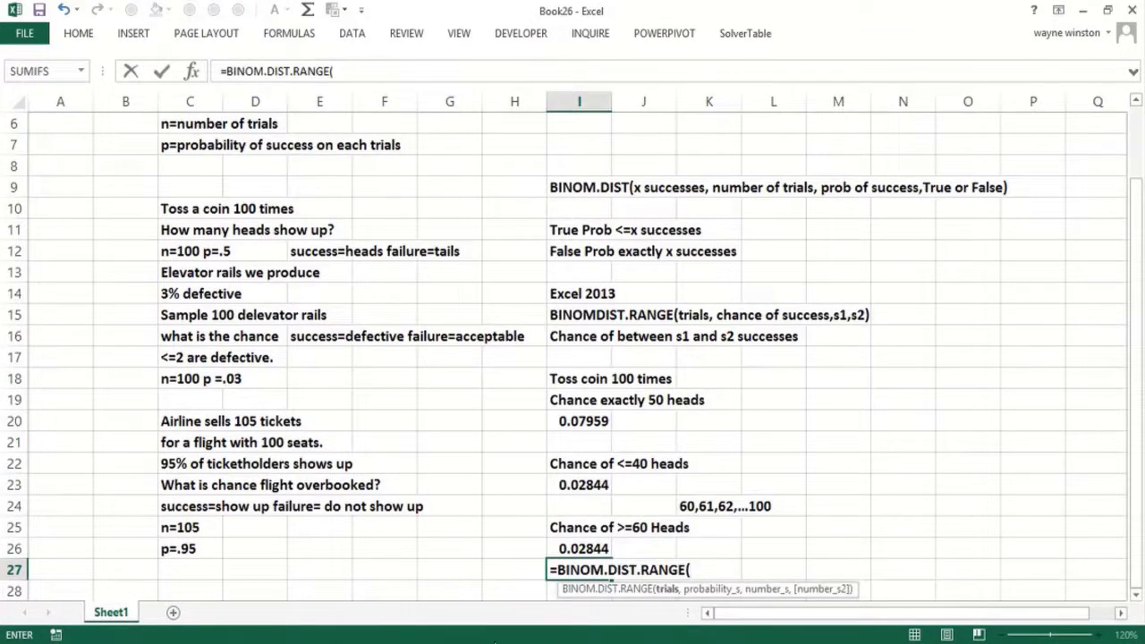
{"action": "type", "text": "100"}
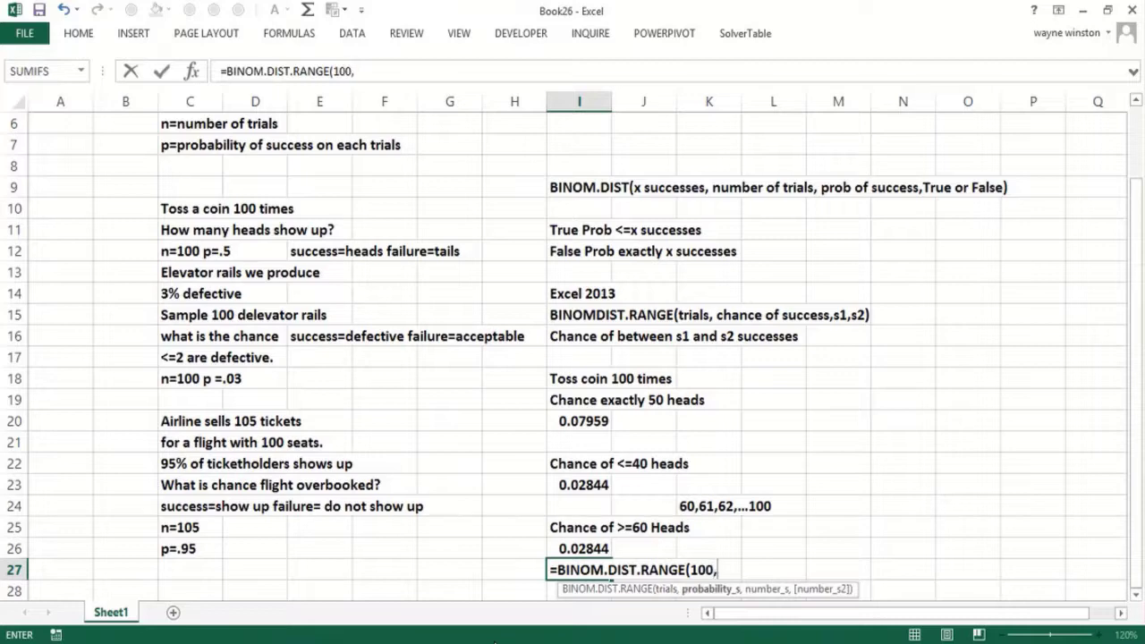
{"action": "type", "text": ",.5,"}
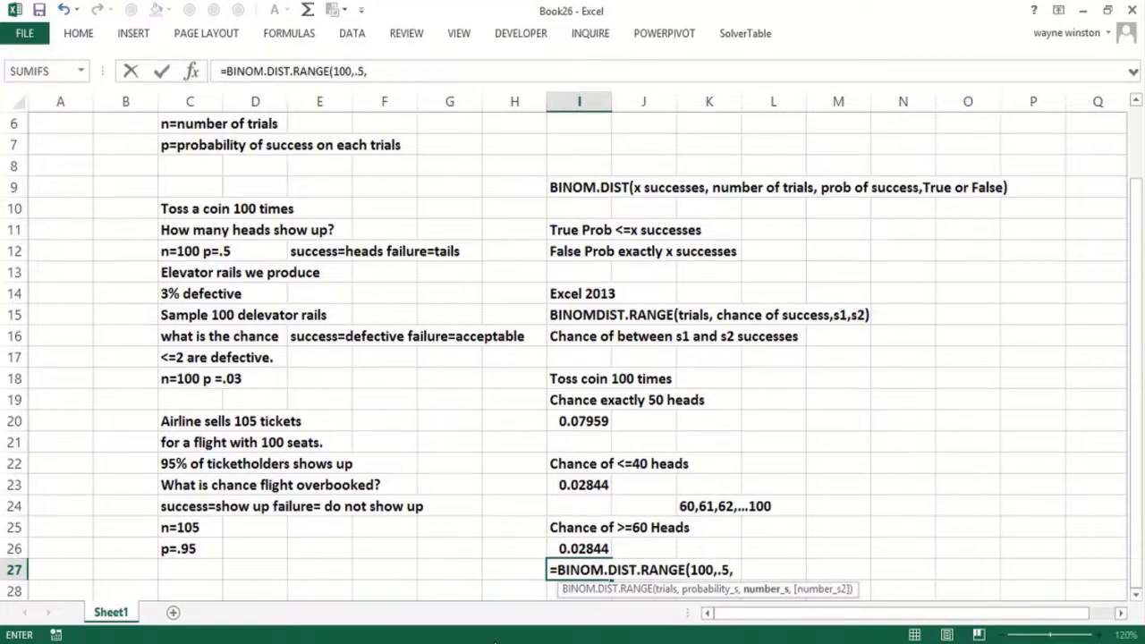
{"action": "type", "text": "60,100"}
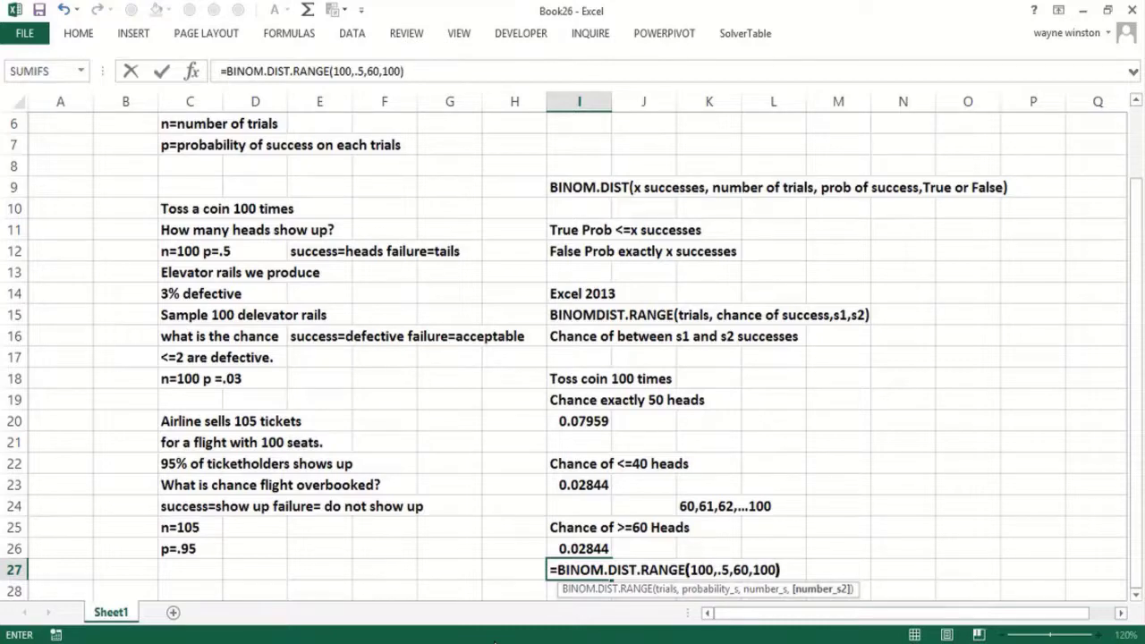
{"action": "key", "text": "Return"}
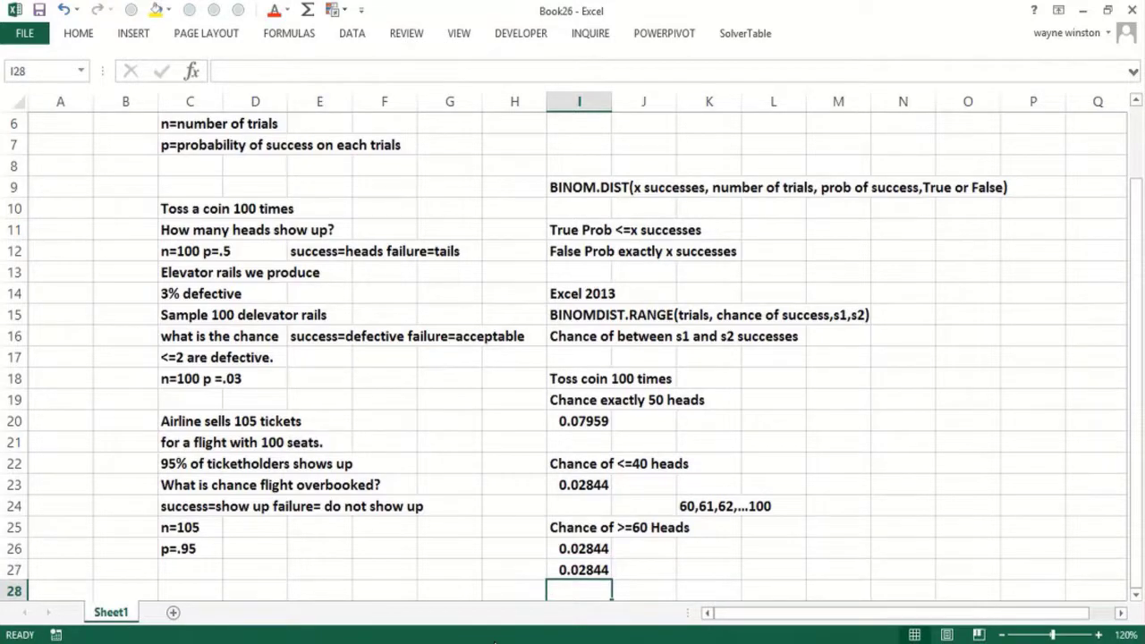
- Type the label 'Chance of between 40 and 60 heads' in I29
{"action": "key", "text": "Return"}
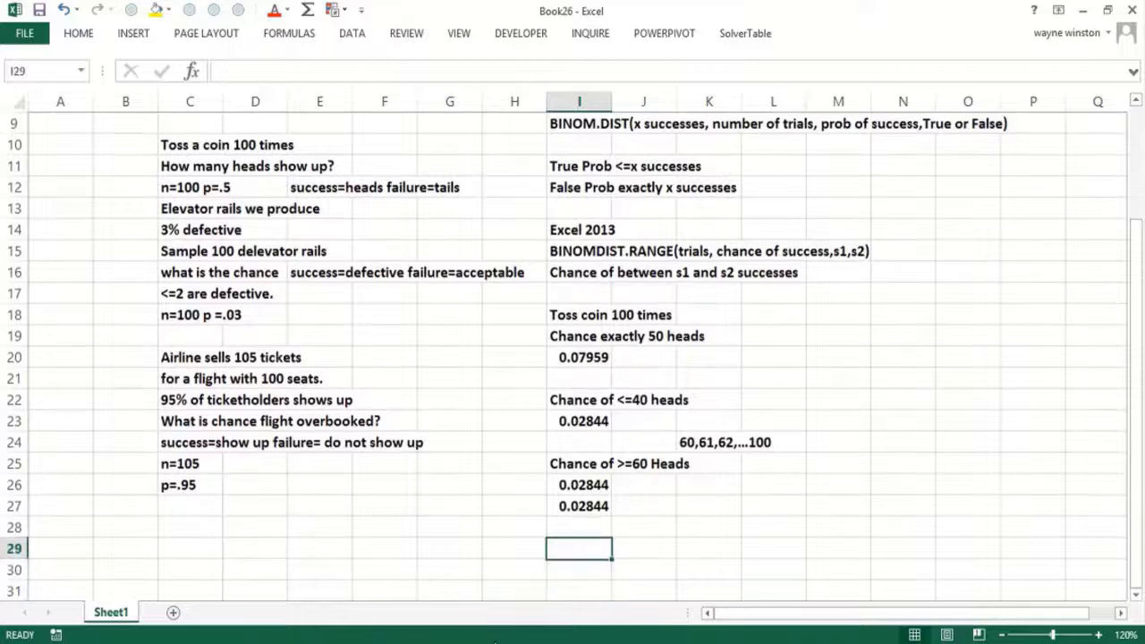
{"action": "type", "text": "Chance "}
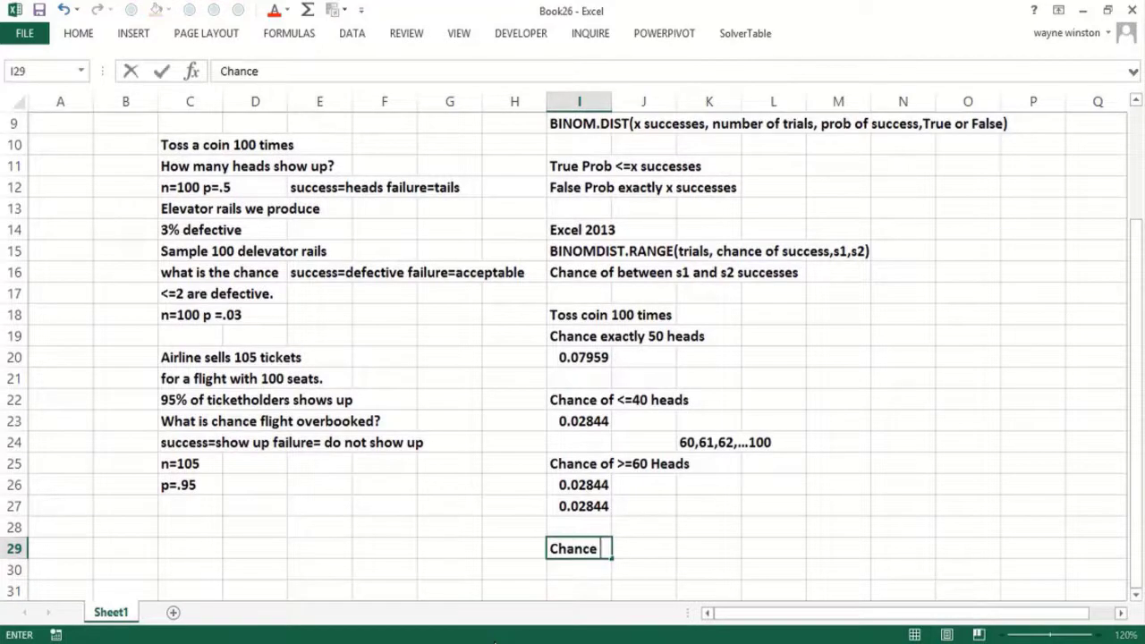
{"action": "type", "text": "of between "}
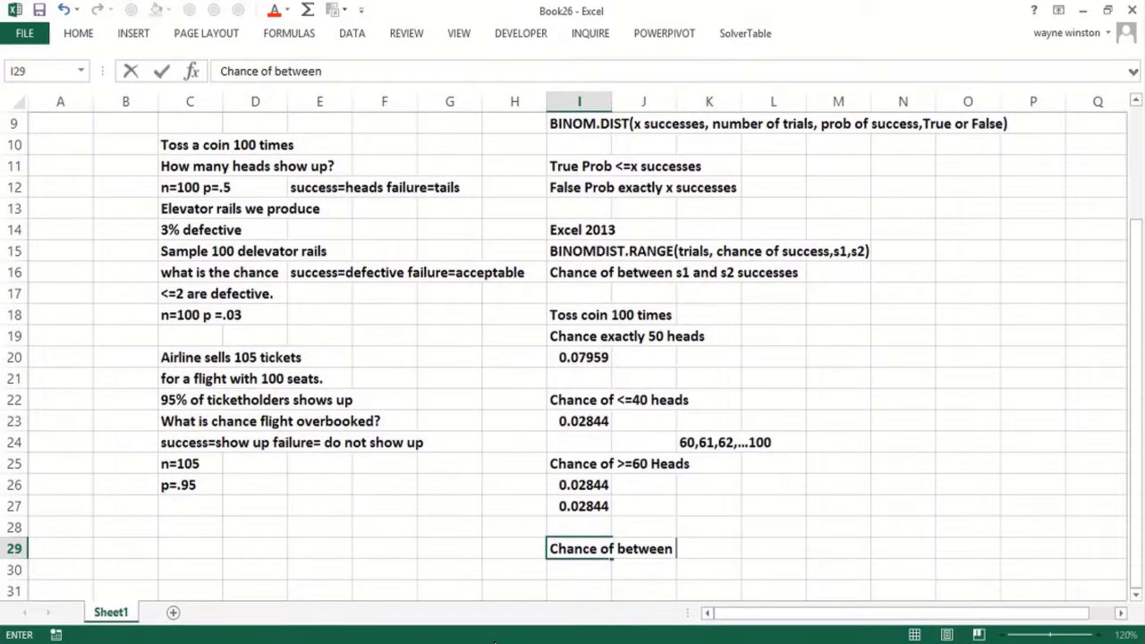
{"action": "type", "text": "40 and "}
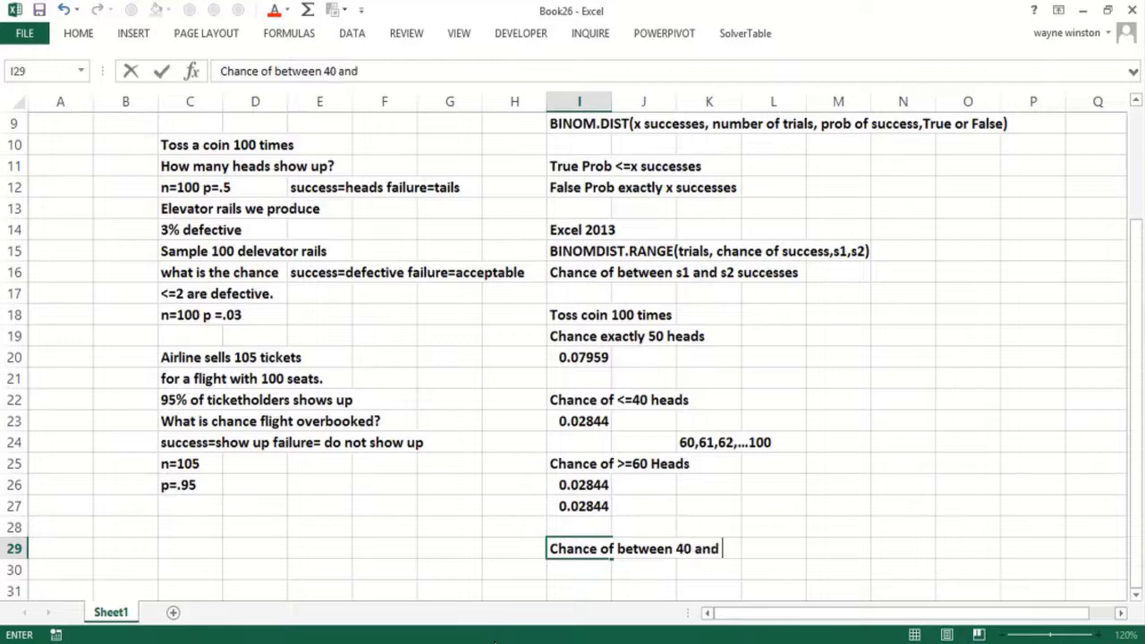
{"action": "type", "text": "60 h"}
{"action": "type", "text": "s"}
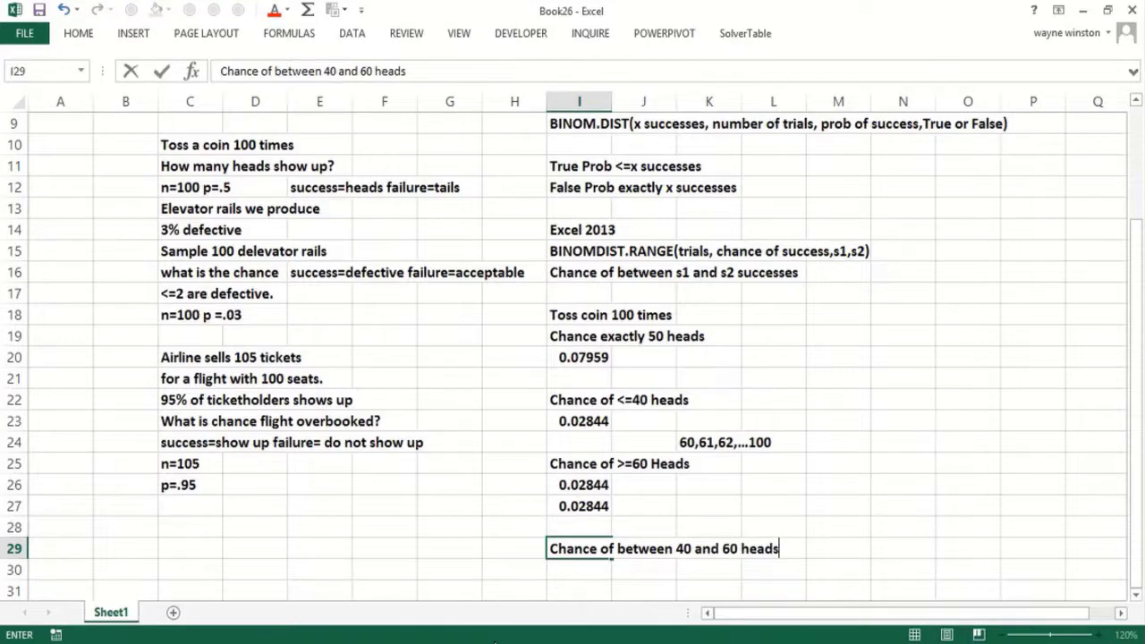
{"action": "key", "text": "Up"}
- Label I28 'Chance <=60-Chance <39'
{"action": "key", "text": "Right"}
{"action": "key", "text": "Right"}
{"action": "key", "text": "Right"}
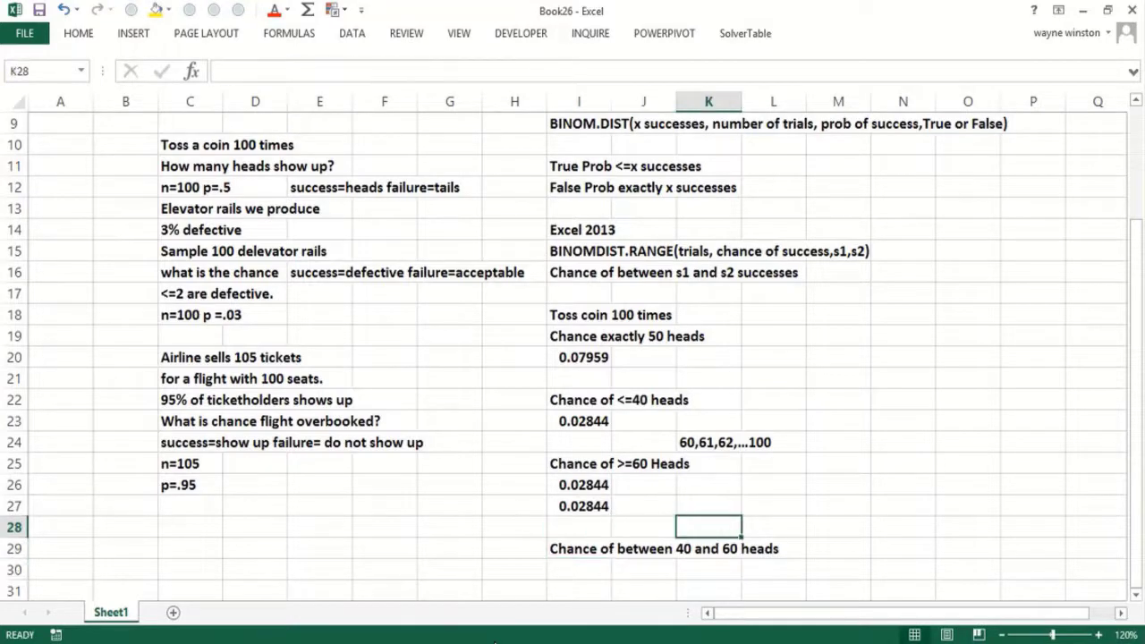
{"action": "key", "text": "Left"}
{"action": "key", "text": "Left"}
{"action": "key", "text": "Left"}
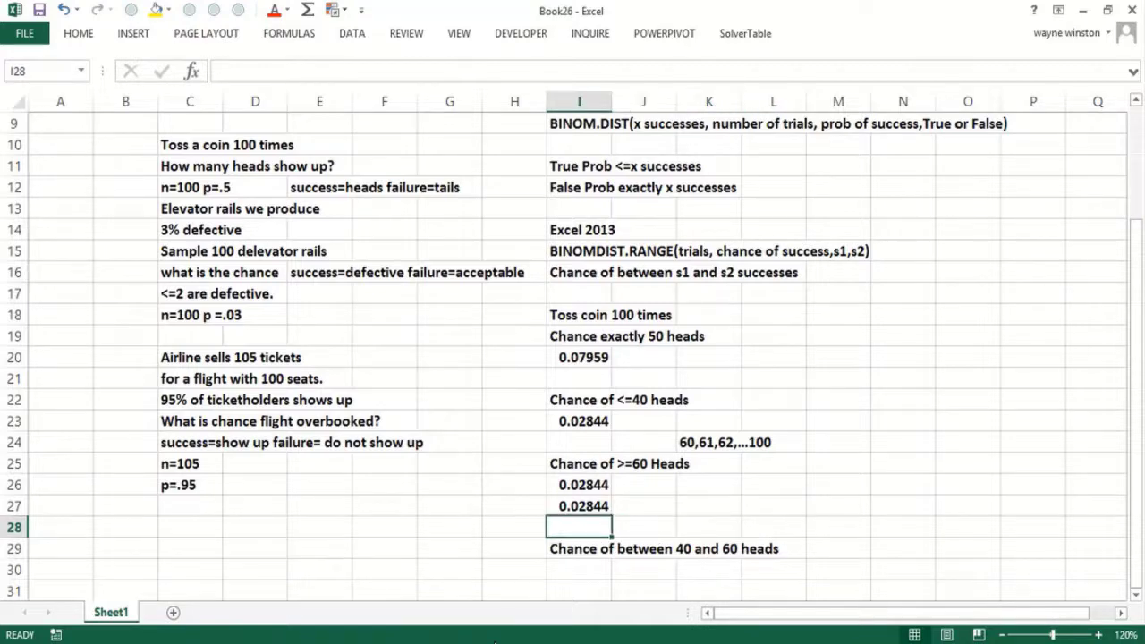
{"action": "type", "text": "Chance of between 40 and 60 heads"}
{"action": "key", "text": "ctrl+shift+Left"}
{"action": "key", "text": "ctrl+shift+Left"}
{"action": "key", "text": "ctrl+shift+Left"}
{"action": "key", "text": "ctrl+shift+Left"}
{"action": "key", "text": "ctrl+shift+Left"}
{"action": "key", "text": "ctrl+shift+Left"}
{"action": "type", "text": "<="}
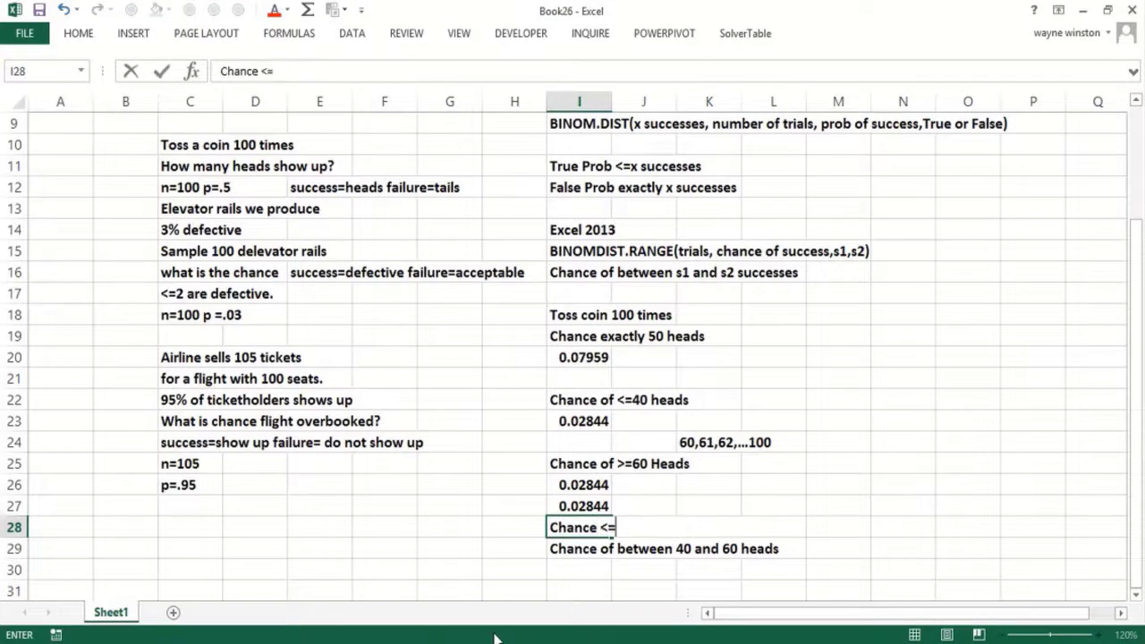
{"action": "type", "text": "60-Chancv"}
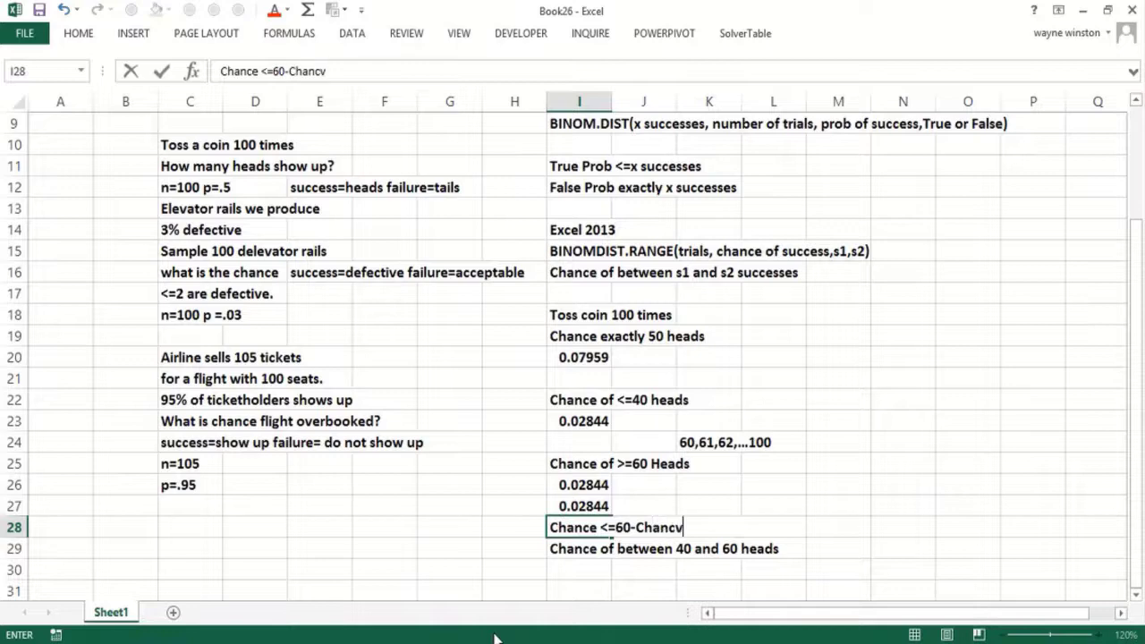
{"action": "type", "text": "e <=39"}
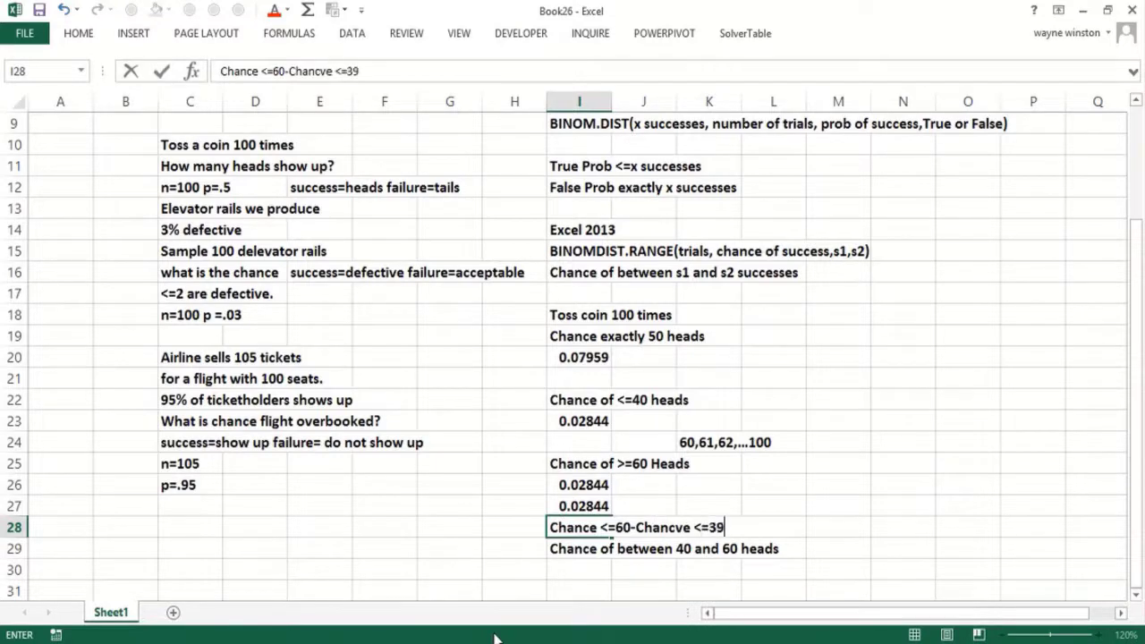
{"action": "key", "text": "BackSpace"}
{"action": "key", "text": "BackSpace"}
{"action": "key", "text": "BackSpace"}
{"action": "key", "text": "BackSpace"}
{"action": "key", "text": "BackSpace"}
{"action": "key", "text": "BackSpace"}
{"action": "key", "text": "BackSpace"}
{"action": "key", "text": "BackSpace"}
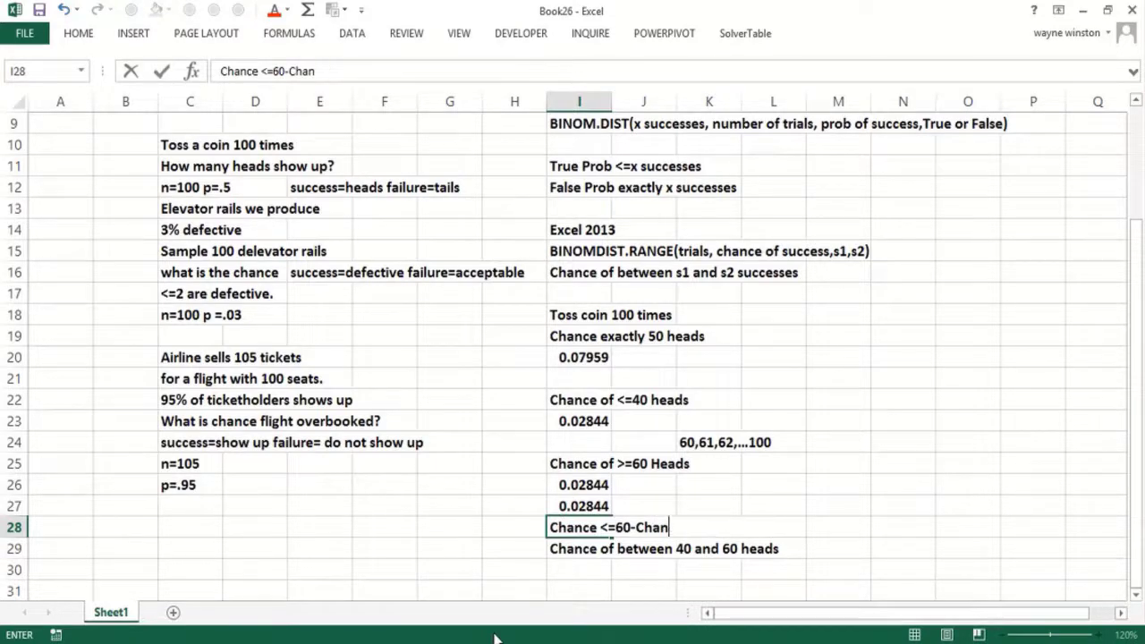
{"action": "type", "text": "ce <39"}
{"action": "key", "text": "BackSpace"}
{"action": "key", "text": "BackSpace"}
{"action": "type", "text": "+39"}
{"action": "key", "text": "BackSpace"}
{"action": "key", "text": "BackSpace"}
{"action": "key", "text": "BackSpace"}
{"action": "type", "text": "39"}
{"action": "key", "text": "Return"}
{"action": "key", "text": "Return"}
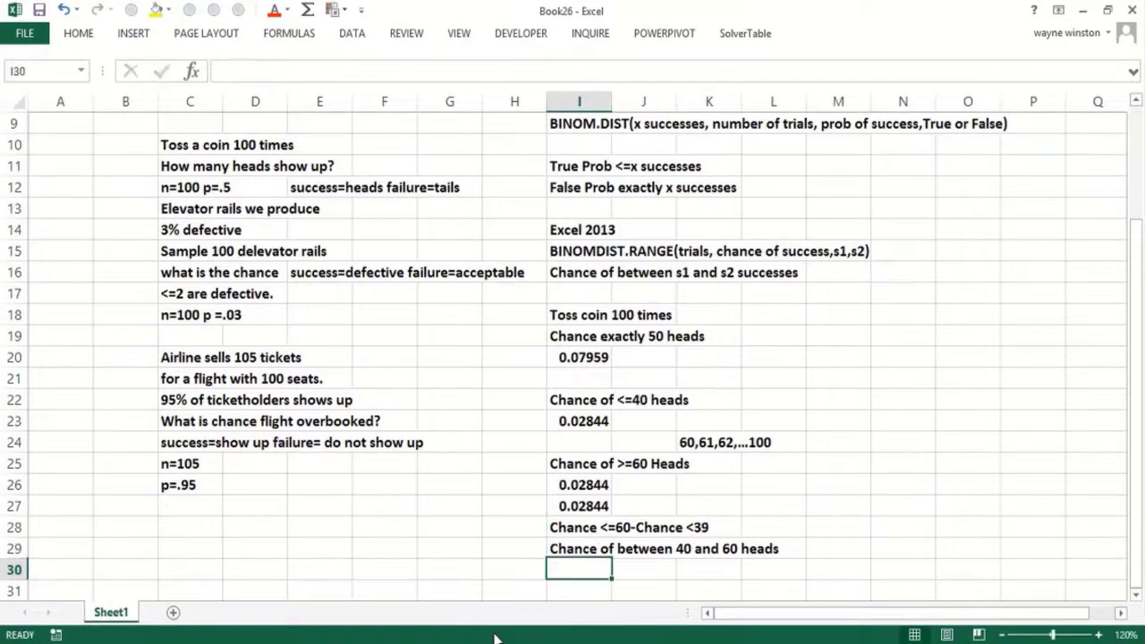
- Enter =BINOM.DIST(60,100,.5,true)-BINOM.DIST(39,100,.5,true) in I30, giving 0.9648
{"action": "type", "text": "=bin"}
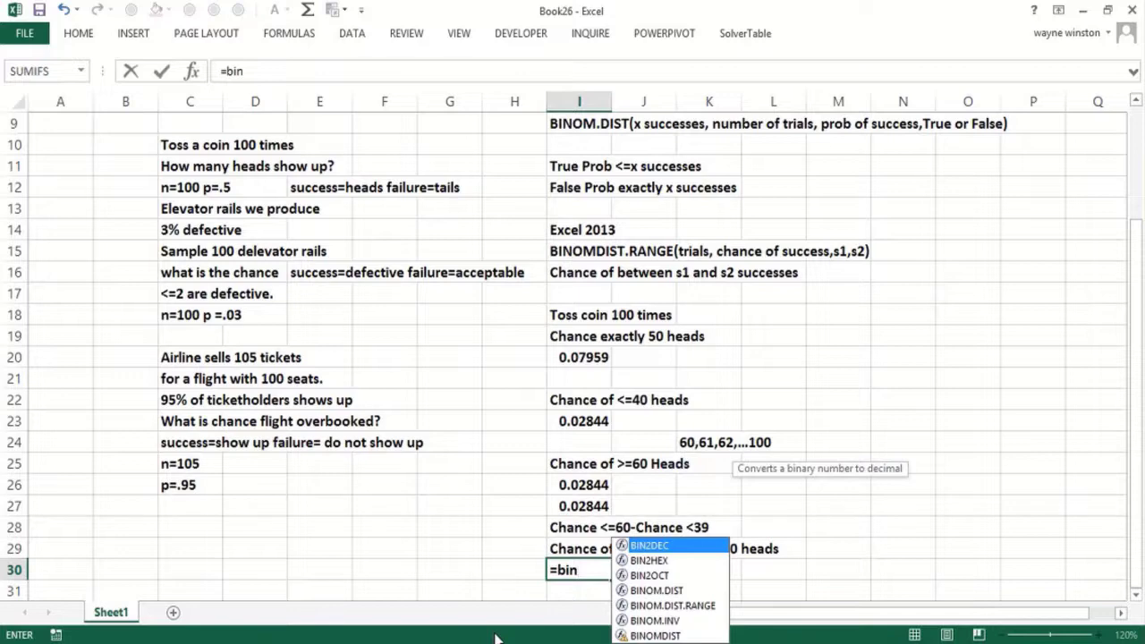
{"action": "double_click", "coordinate": [680, 591]}
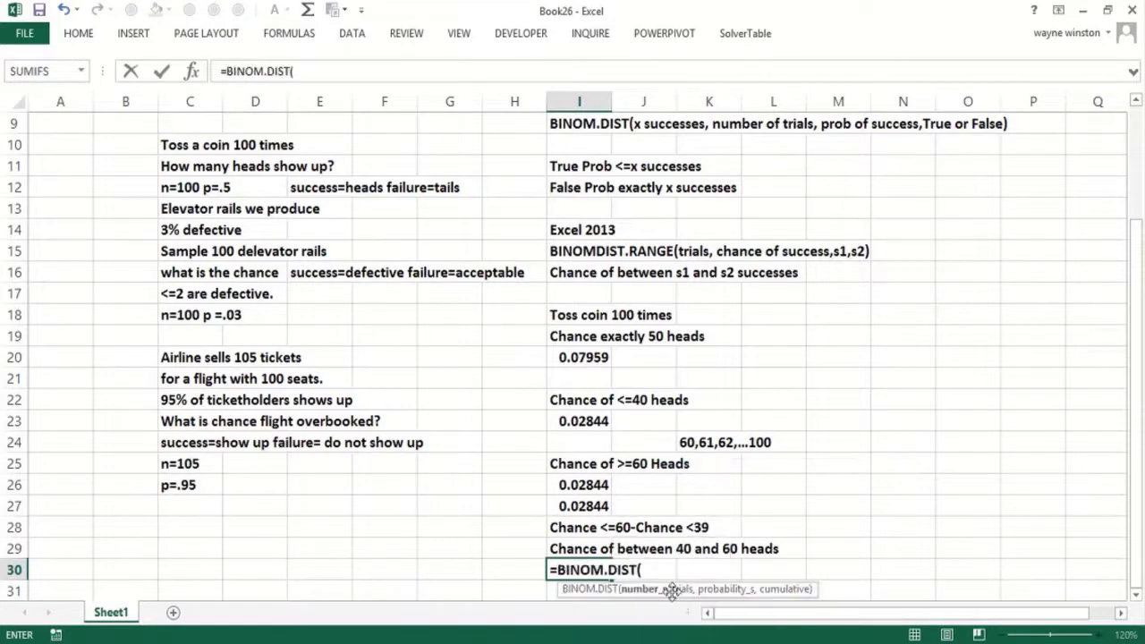
{"action": "type", "text": "60"}
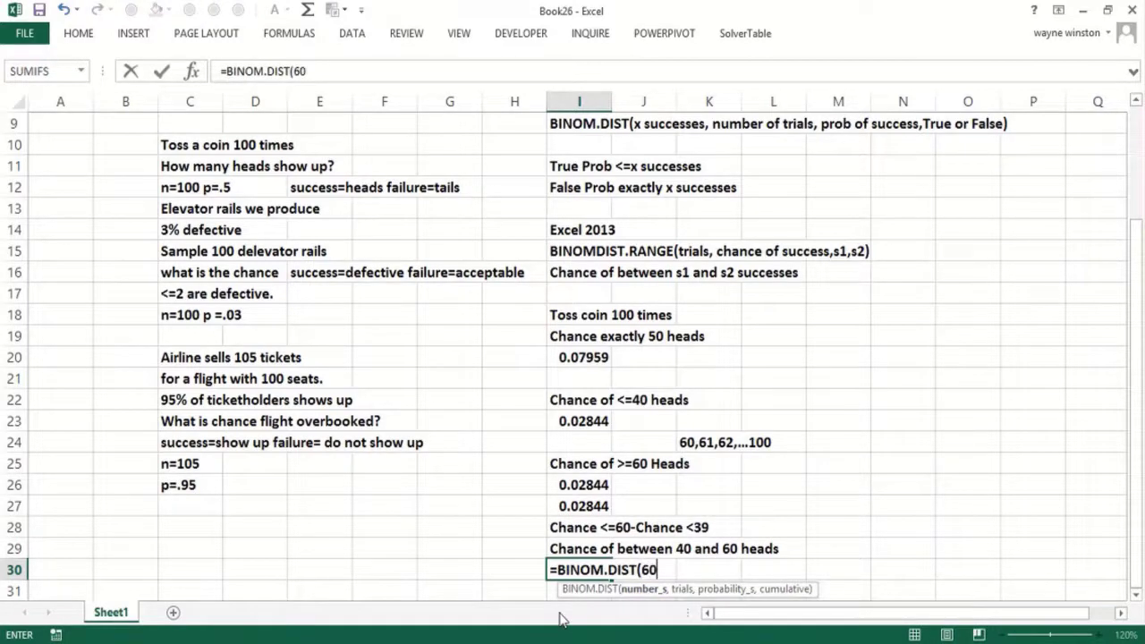
{"action": "type", "text": ",100,.5,true"}
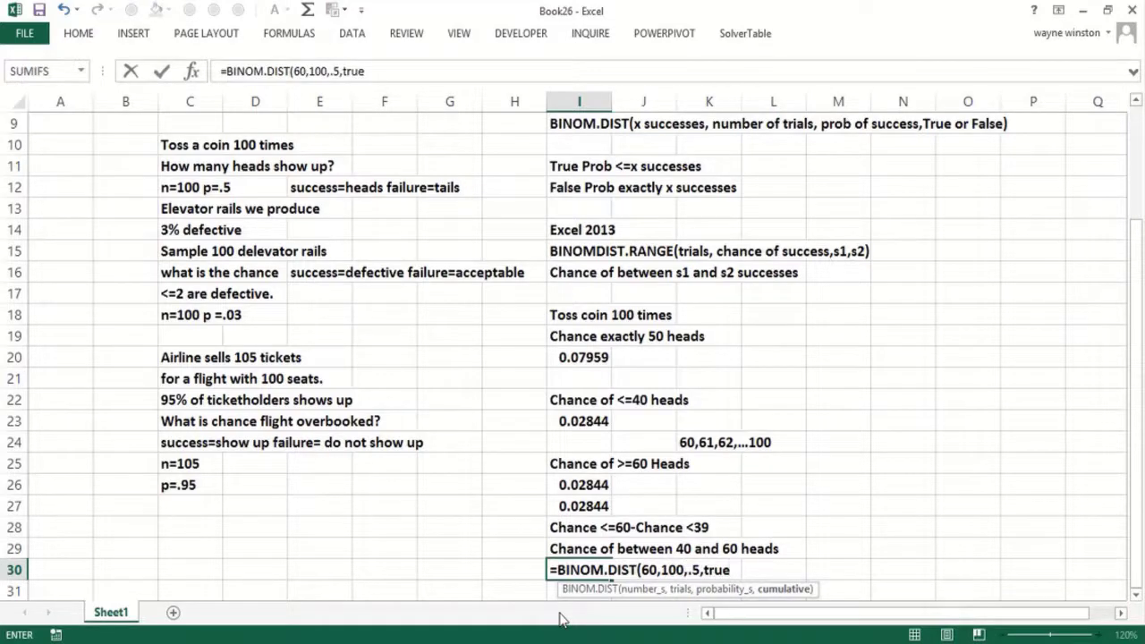
{"action": "type", "text": ")-bin"}
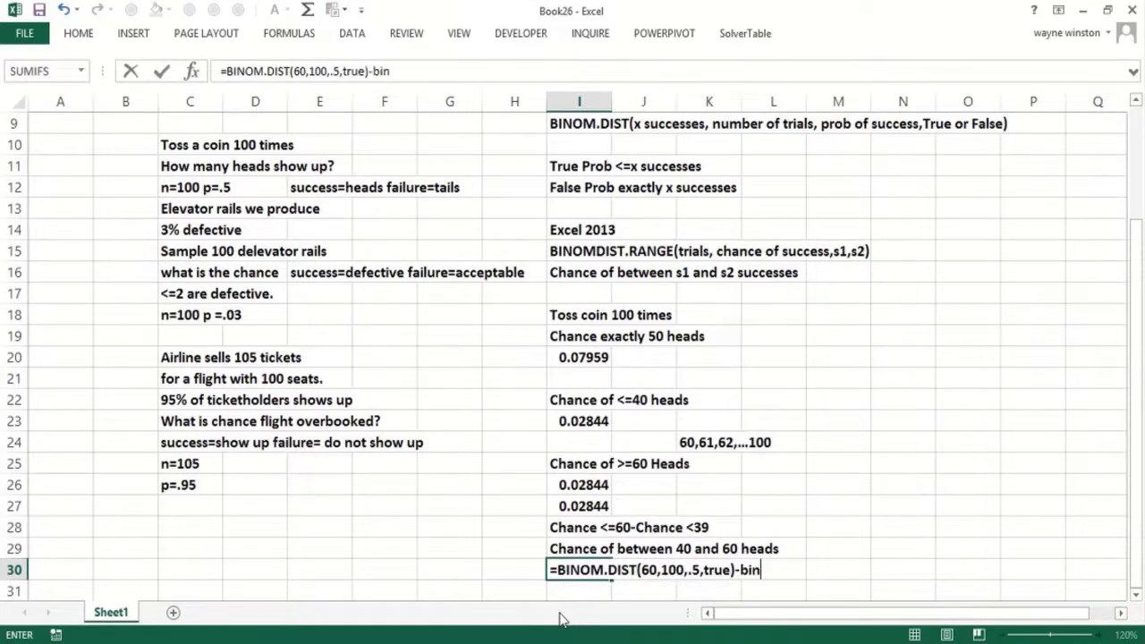
{"action": "type", "text": "om.dist("}
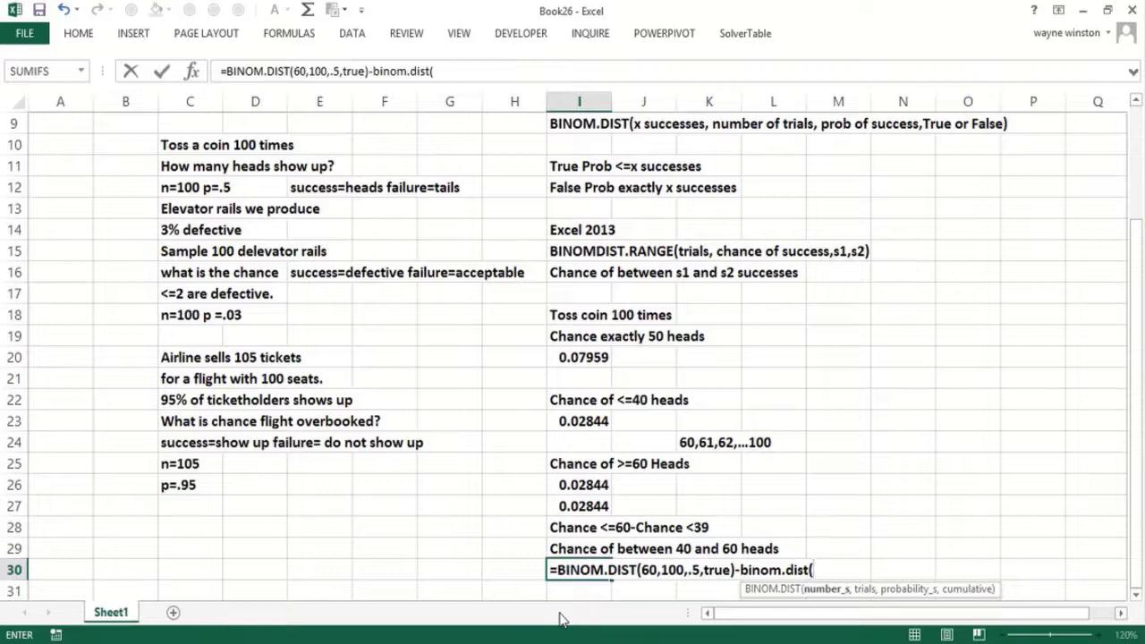
{"action": "type", "text": "39,100,"}
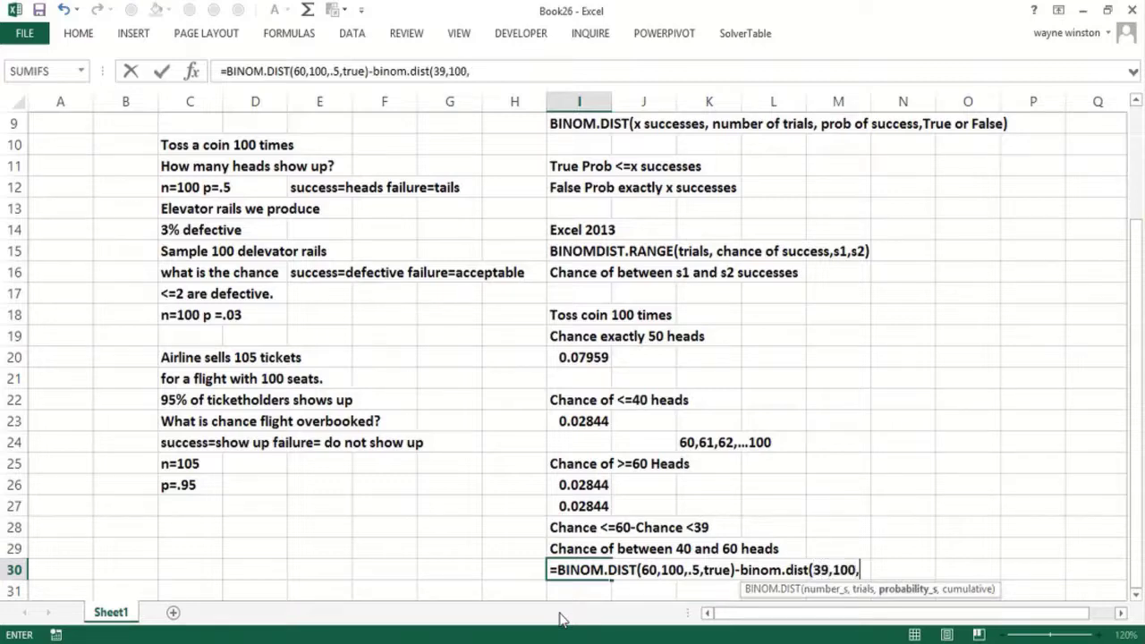
{"action": "type", "text": ".5,true)"}
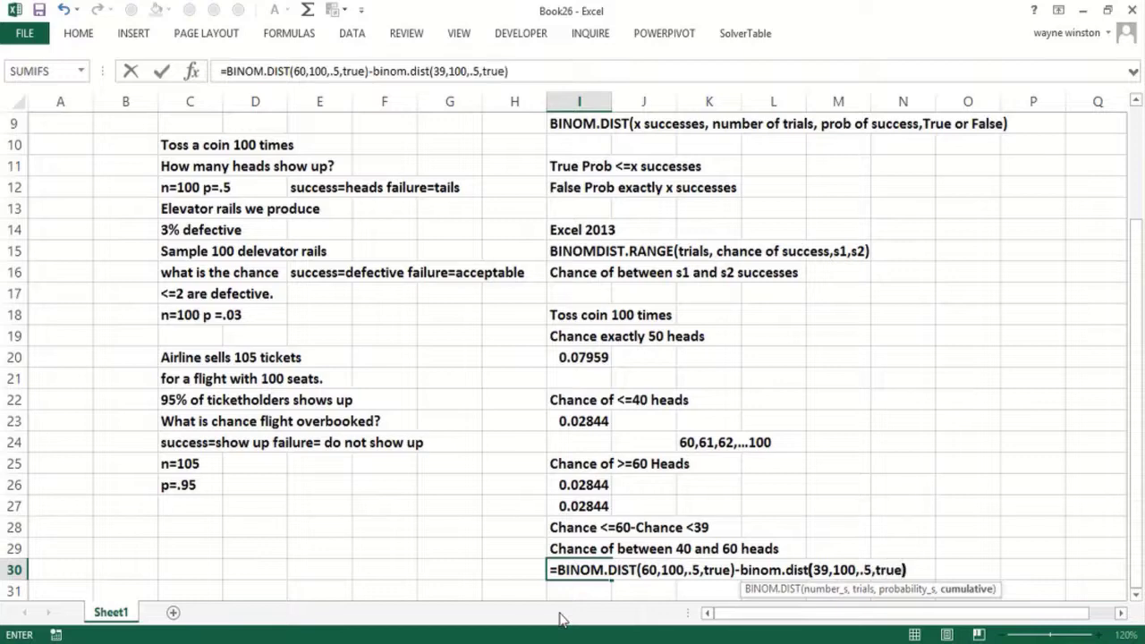
{"action": "key", "text": "Return"}
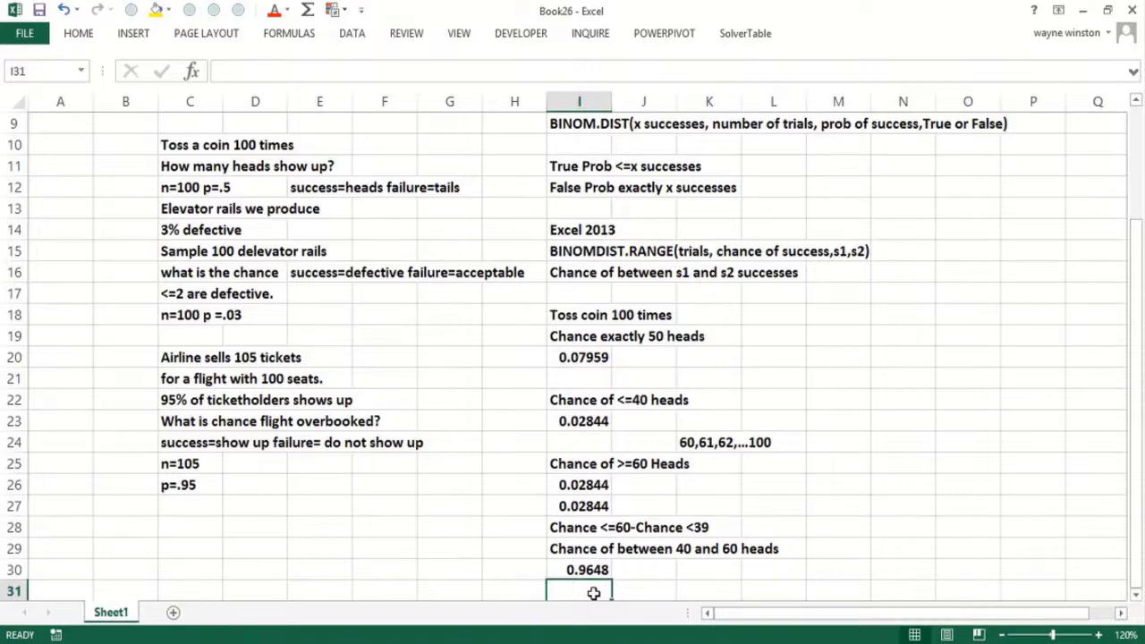
- Enter =BINOM.DIST.RANGE(100,.5,40,60) in I31, confirming the 0.9648 chance of 40–60 heads
{"action": "type", "text": "="}
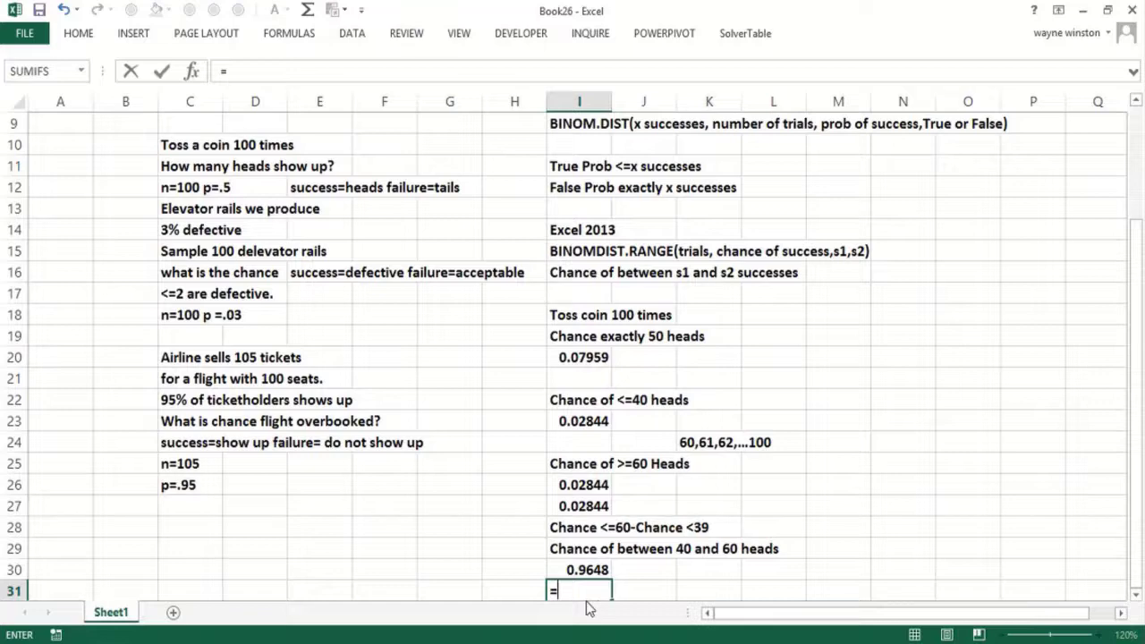
{"action": "type", "text": "bin"}
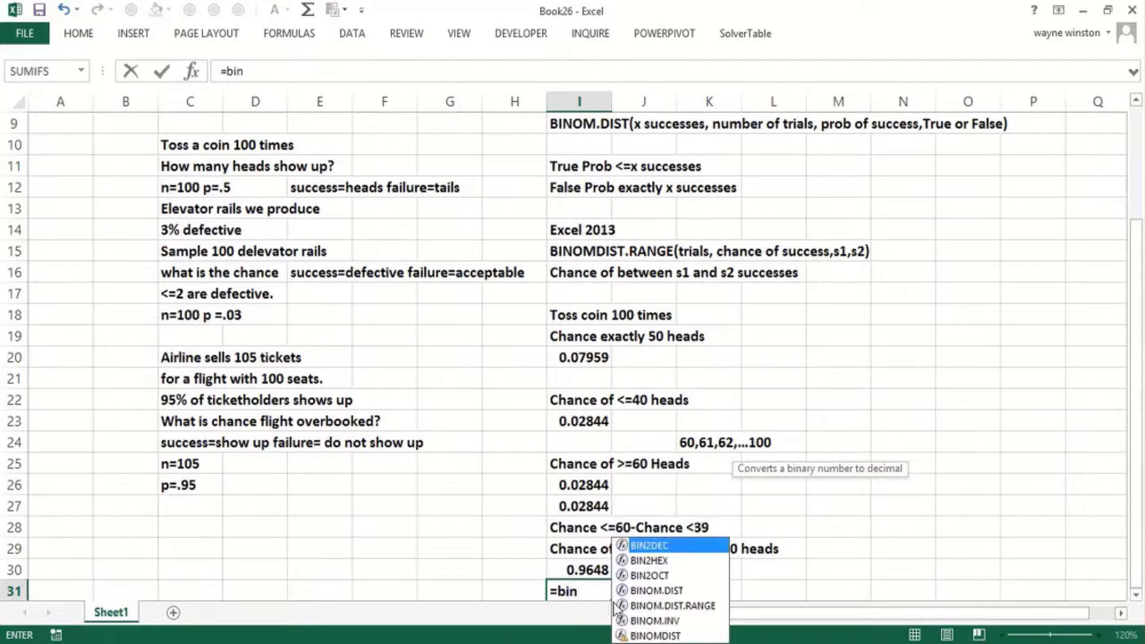
{"action": "double_click", "coordinate": [670, 606]}
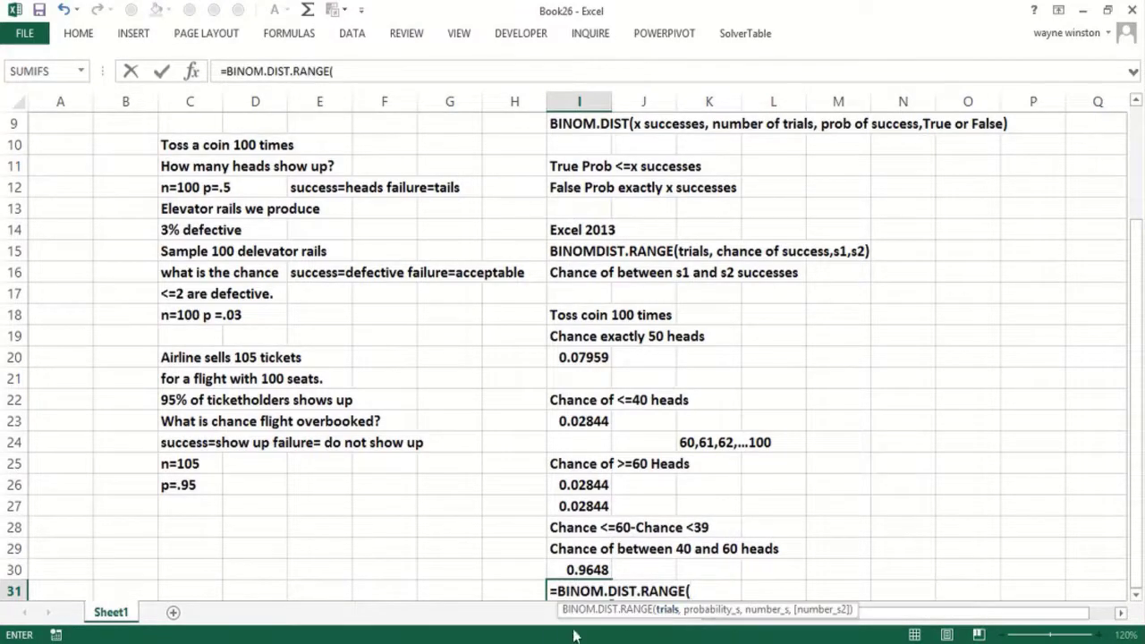
{"action": "type", "text": "100,."}
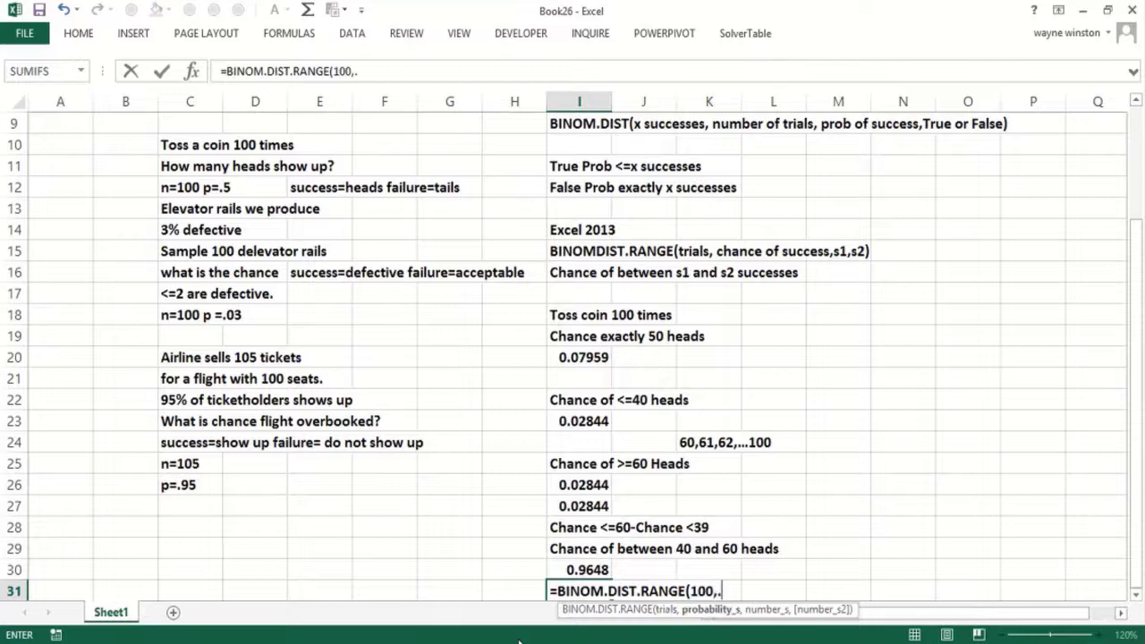
{"action": "type", "text": "5,40"}
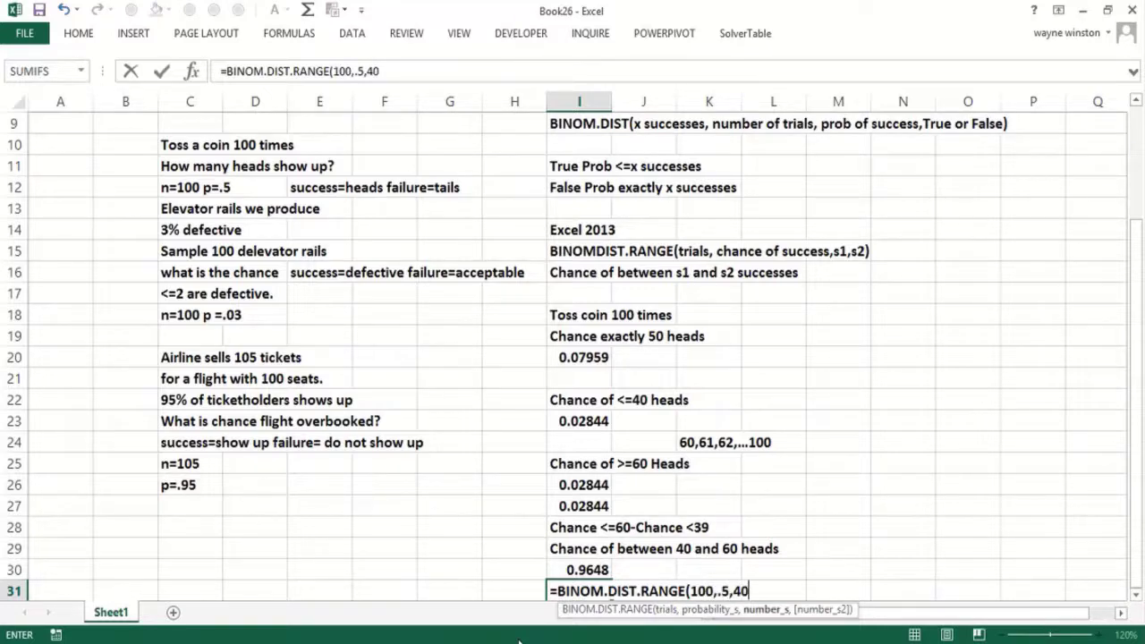
{"action": "type", "text": ",60)"}
{"action": "key", "text": "Return"}
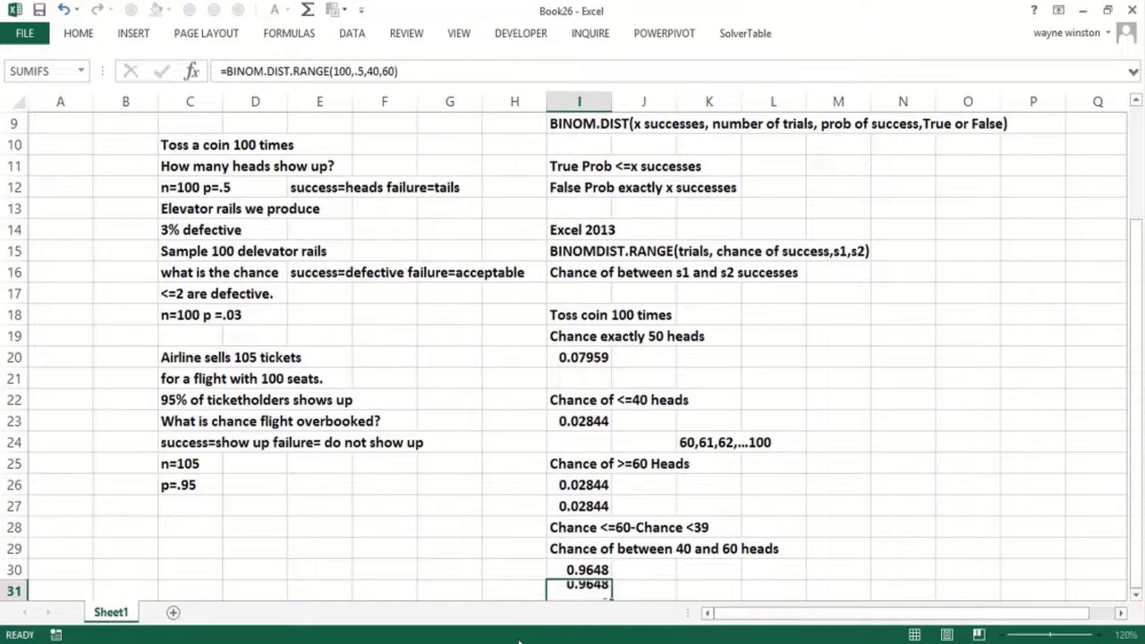
{"action": "key", "text": "Left"}
{"action": "key", "text": "Left"}
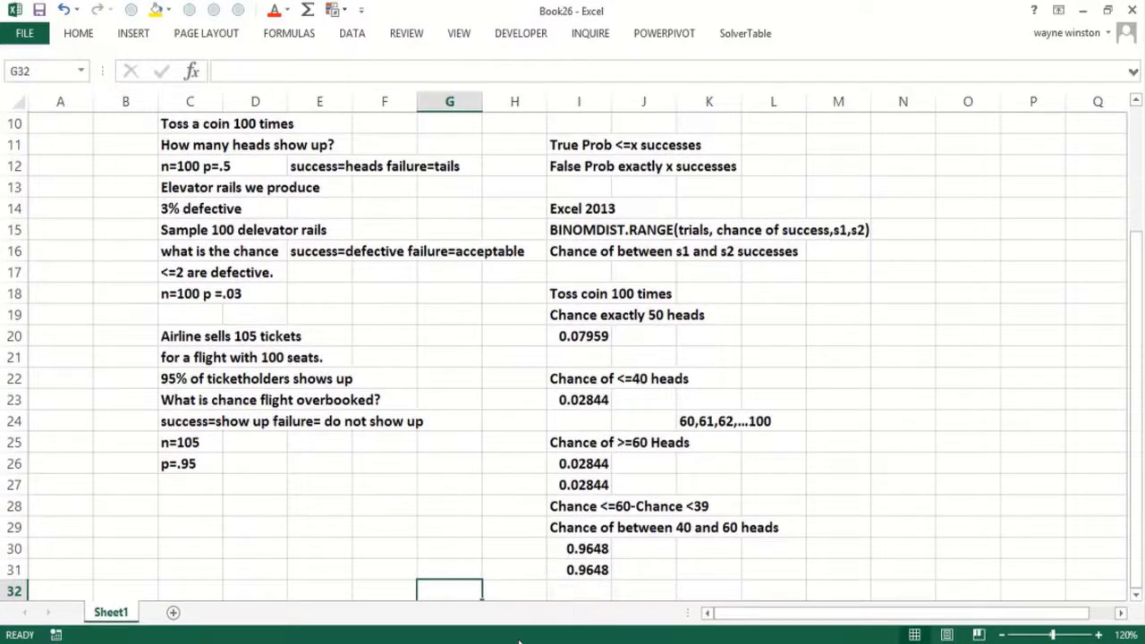
{"action": "key", "text": "Left"}
{"action": "key", "text": "Left"}
{"action": "key", "text": "Left"}
{"action": "key", "text": "Left"}
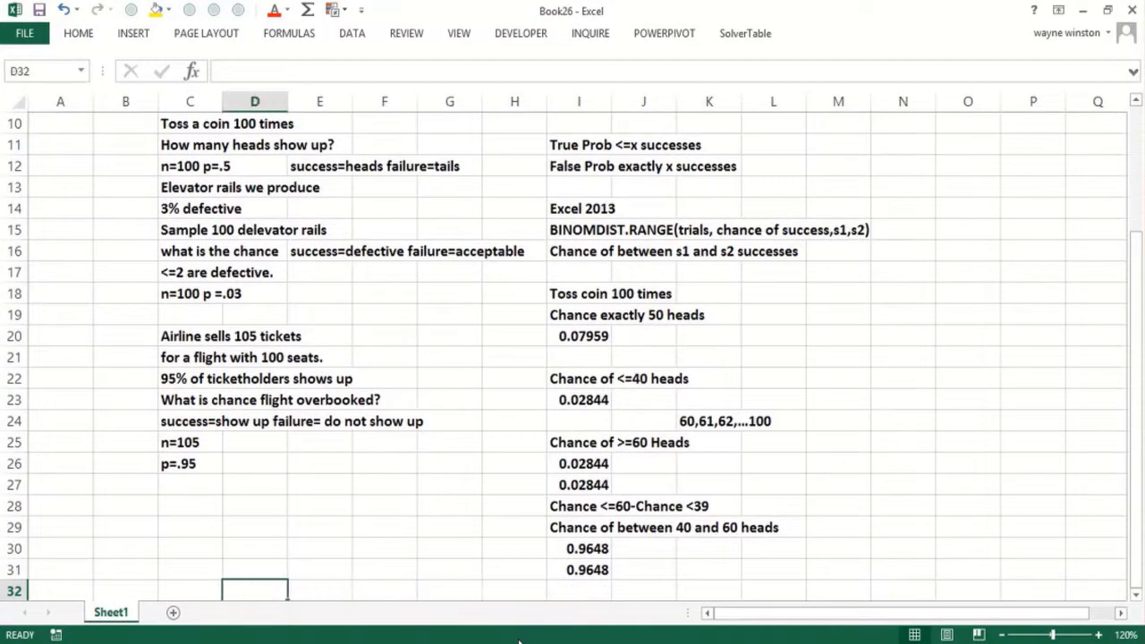
{"action": "key", "text": "Up"}
{"action": "key", "text": "Up"}
{"action": "key", "text": "Up"}
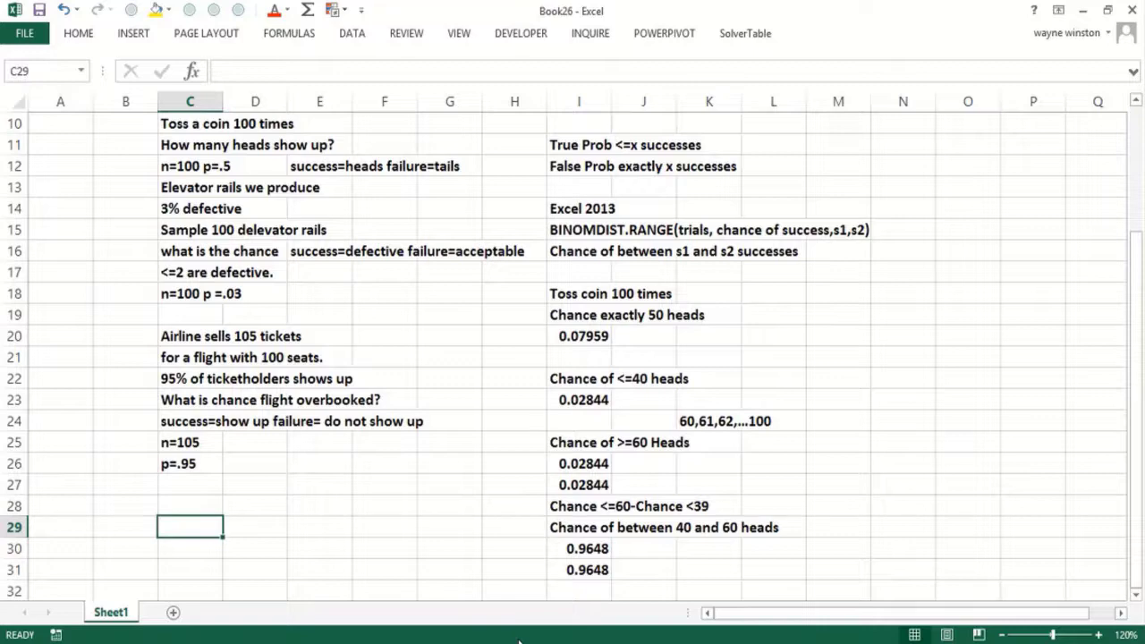
- Label C29 'Elevator rails', enter =BINOM.DIST(2,100,.03,TRUE) (0.41978) below, and note '42% chance <=2 are defective'
{"action": "type", "text": "Elevator "}
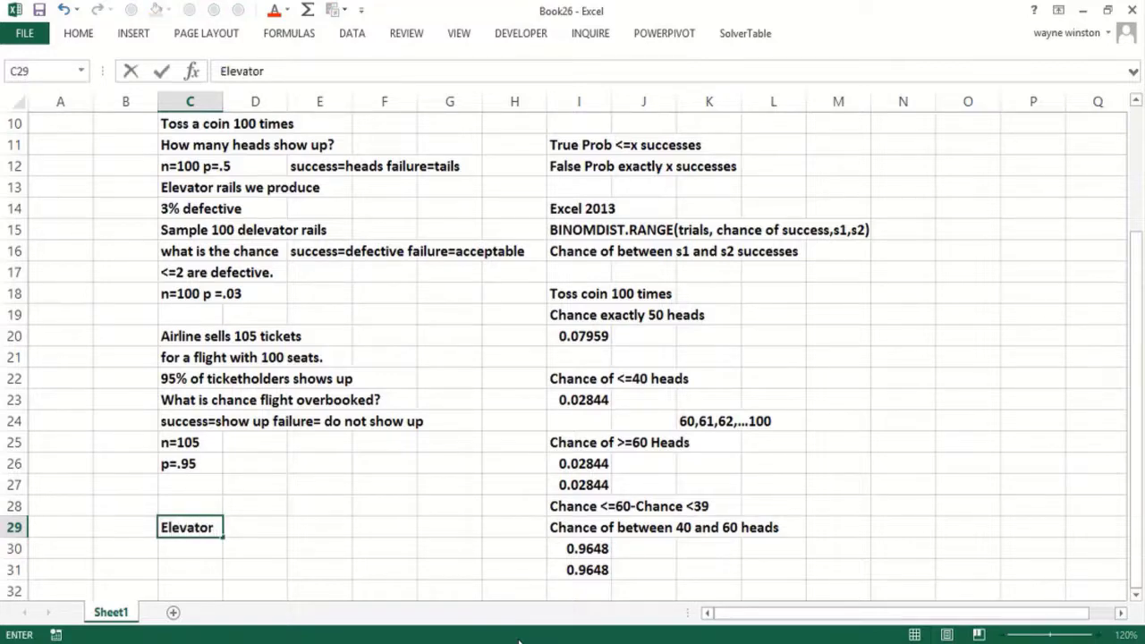
{"action": "type", "text": "rails"}
{"action": "key", "text": "Return"}
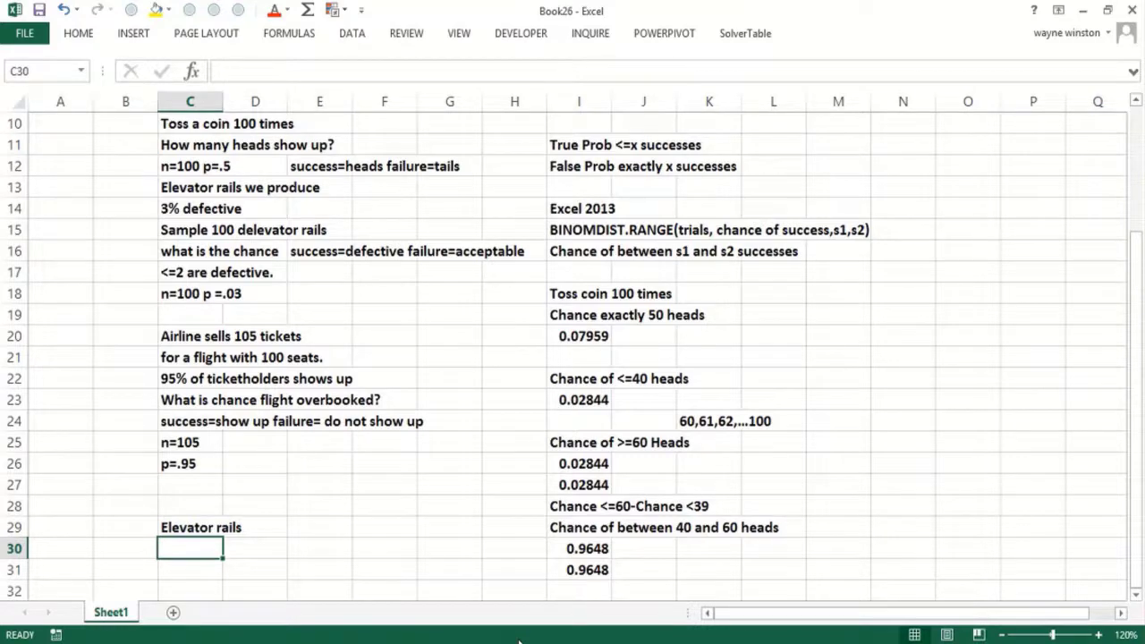
{"action": "type", "text": "=binom"}
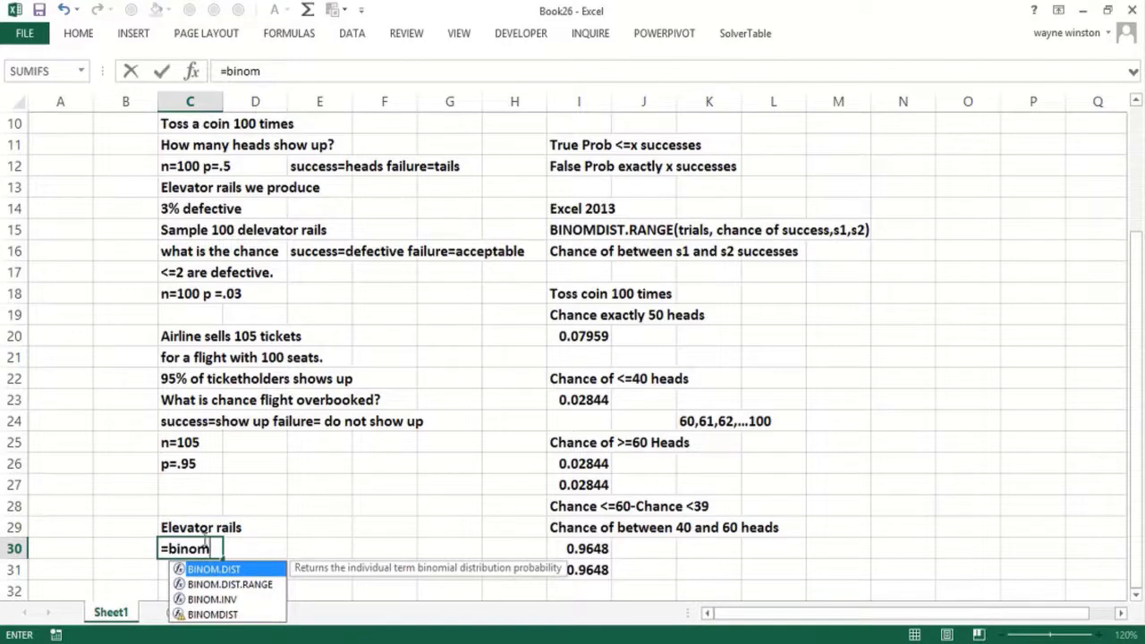
{"action": "double_click", "coordinate": [237, 570]}
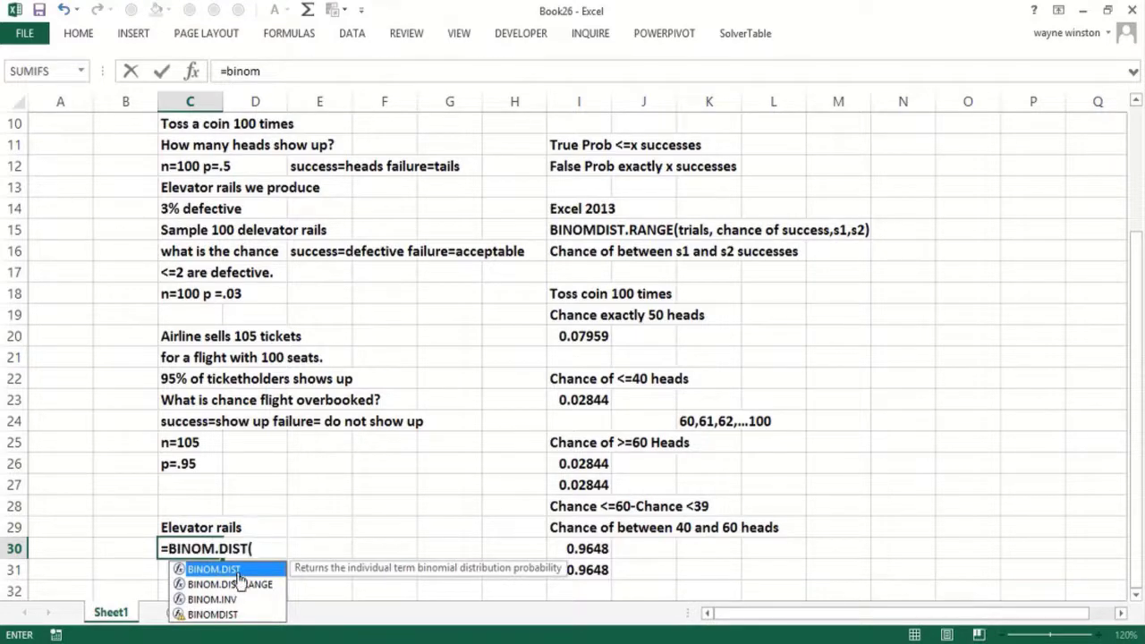
{"action": "type", "text": "2,100"}
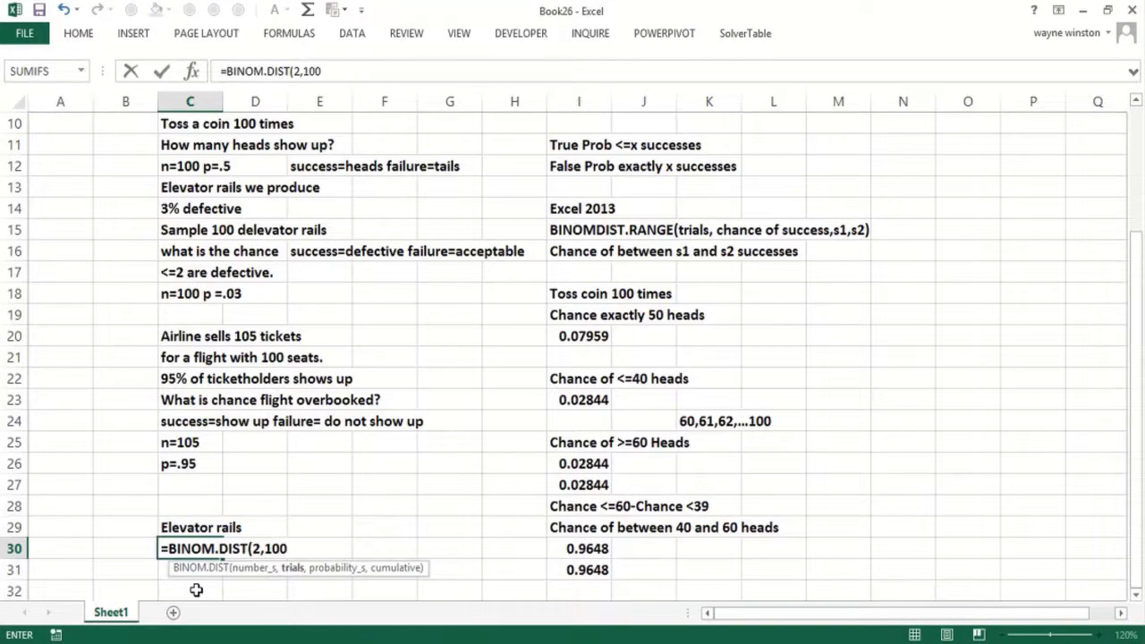
{"action": "type", "text": ",.03,"}
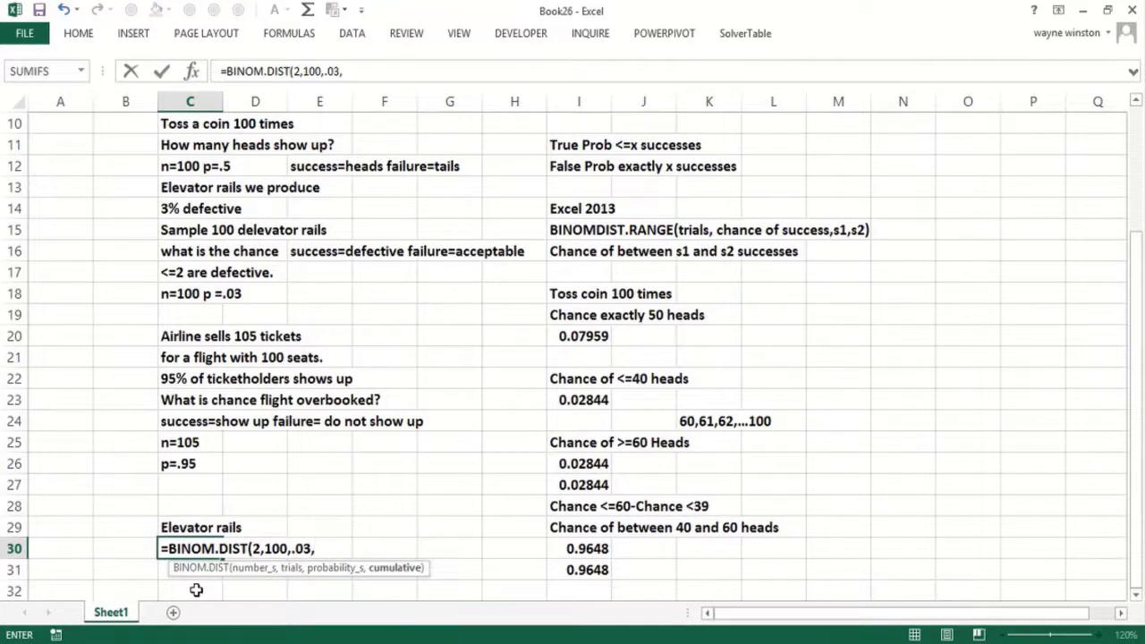
{"action": "type", "text": "true)"}
{"action": "key", "text": "Return"}
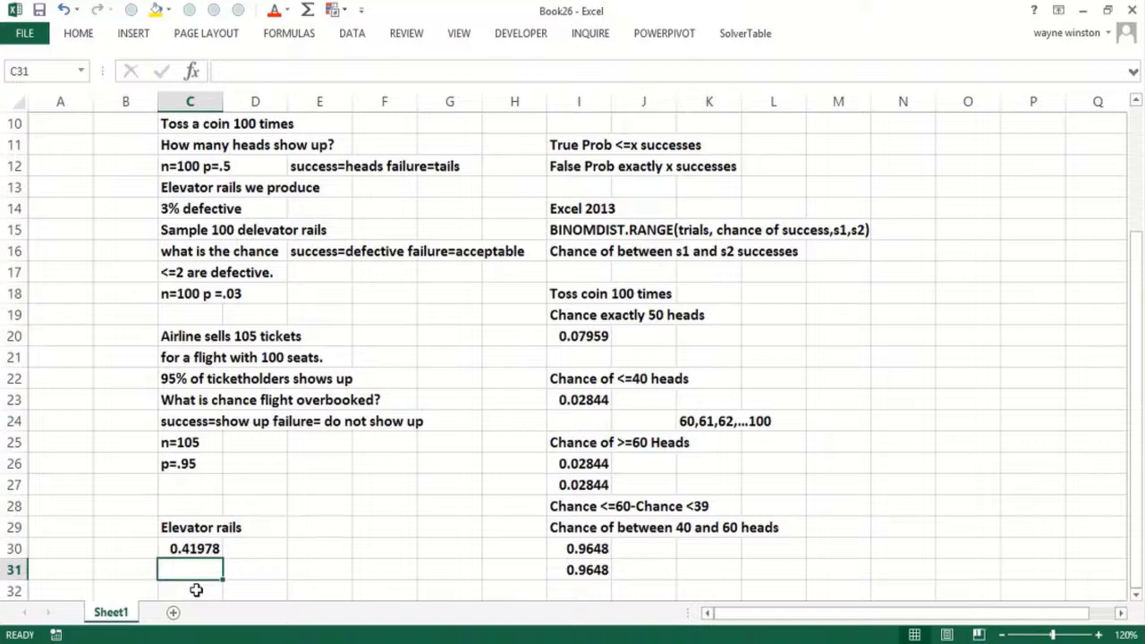
{"action": "type", "text": "42% c"}
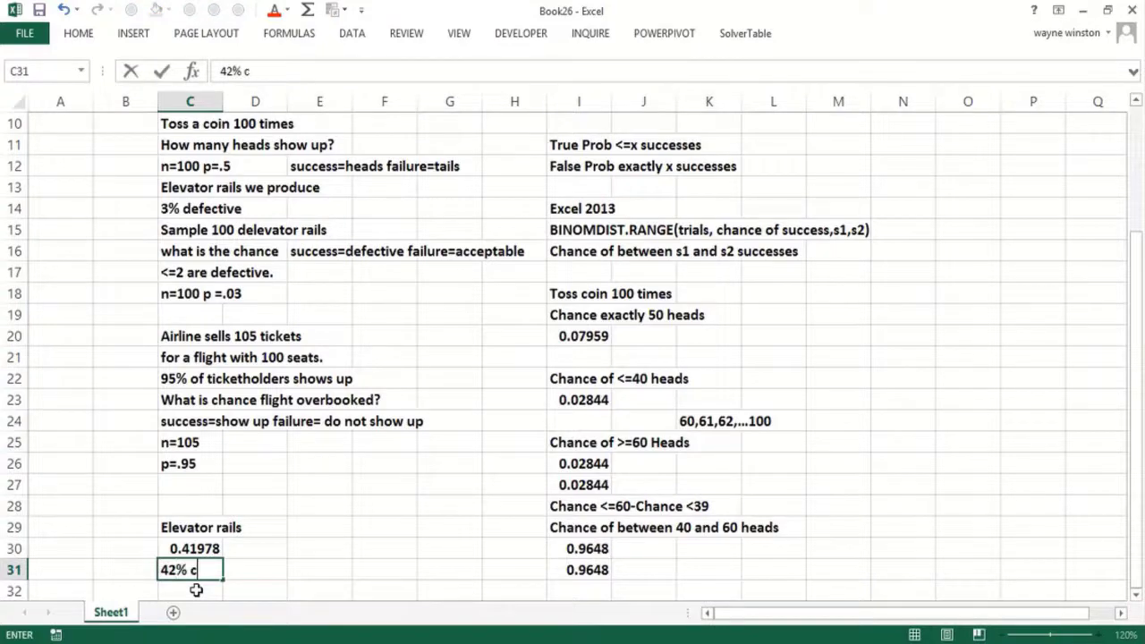
{"action": "type", "text": "hance <="}
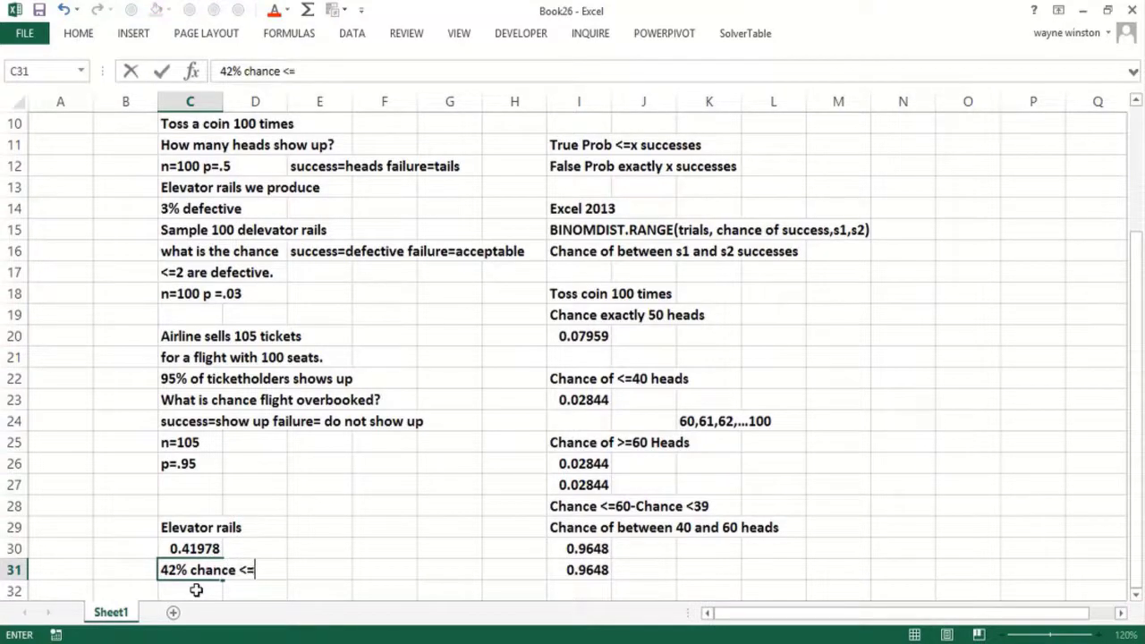
{"action": "type", "text": "2 are def"}
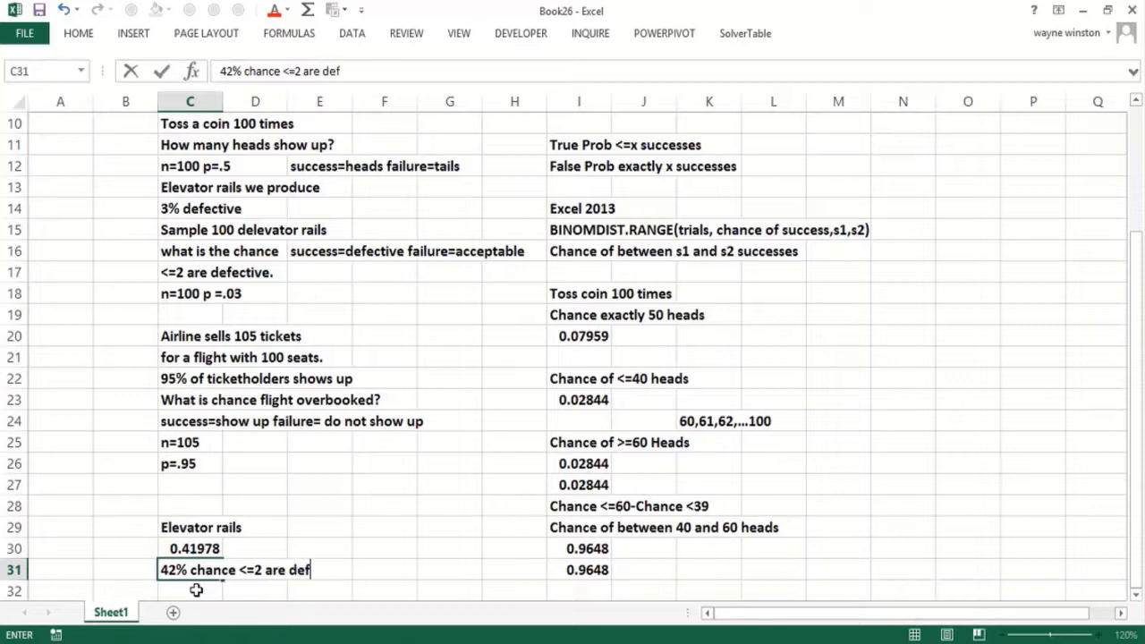
{"action": "type", "text": "ective"}
{"action": "key", "text": "Return"}
{"action": "key", "text": "Return"}
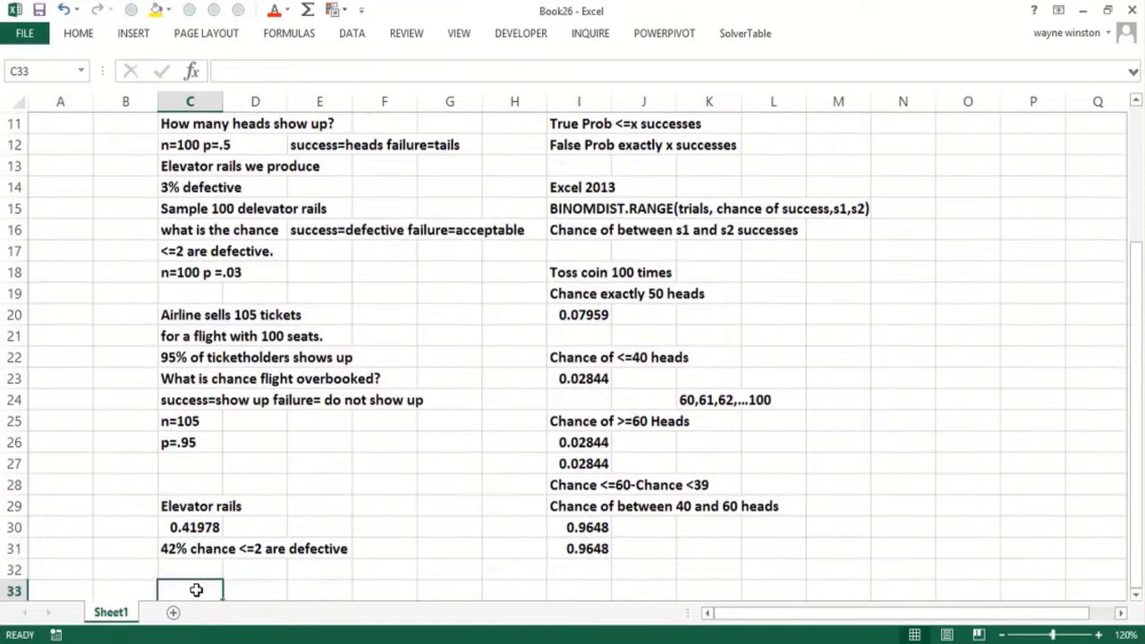
- Add the heading 'Chance Flight Overbooked' with notes '>=101 show up' and '1-Prob <=100' beneath
{"action": "type", "text": "Chance"}
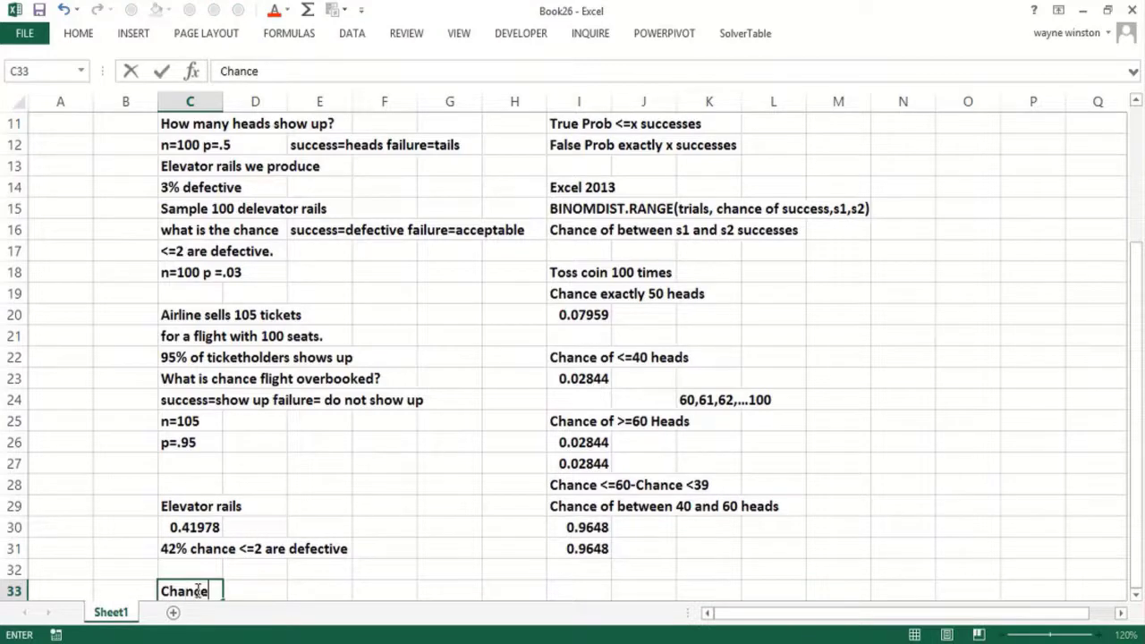
{"action": "type", "text": " Flight O"}
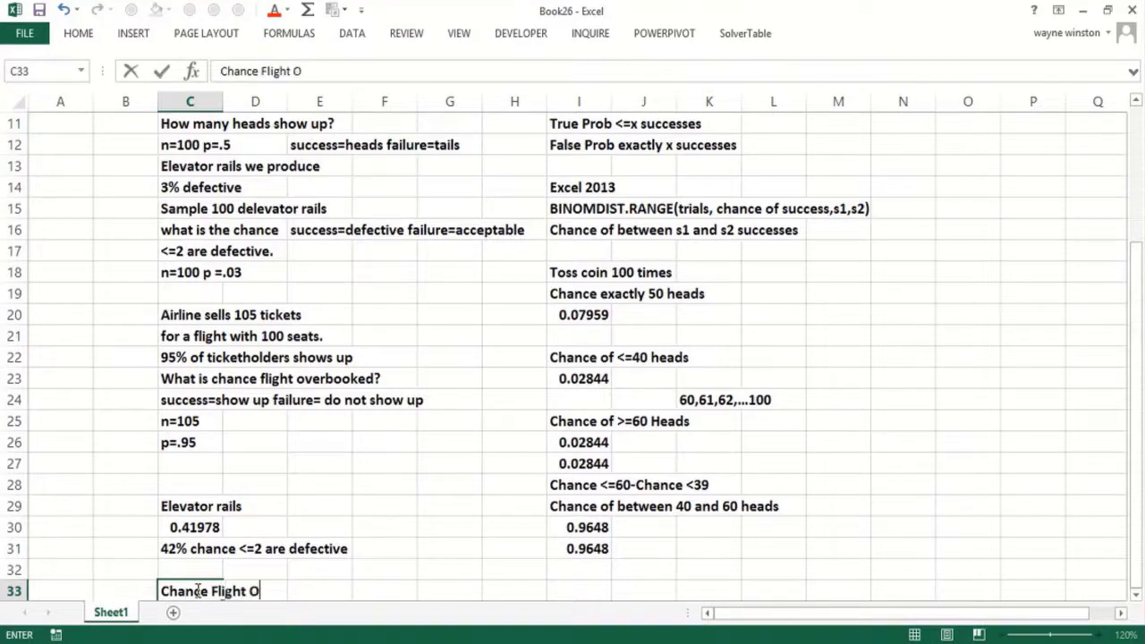
{"action": "type", "text": "verbooked"}
{"action": "key", "text": "Return"}
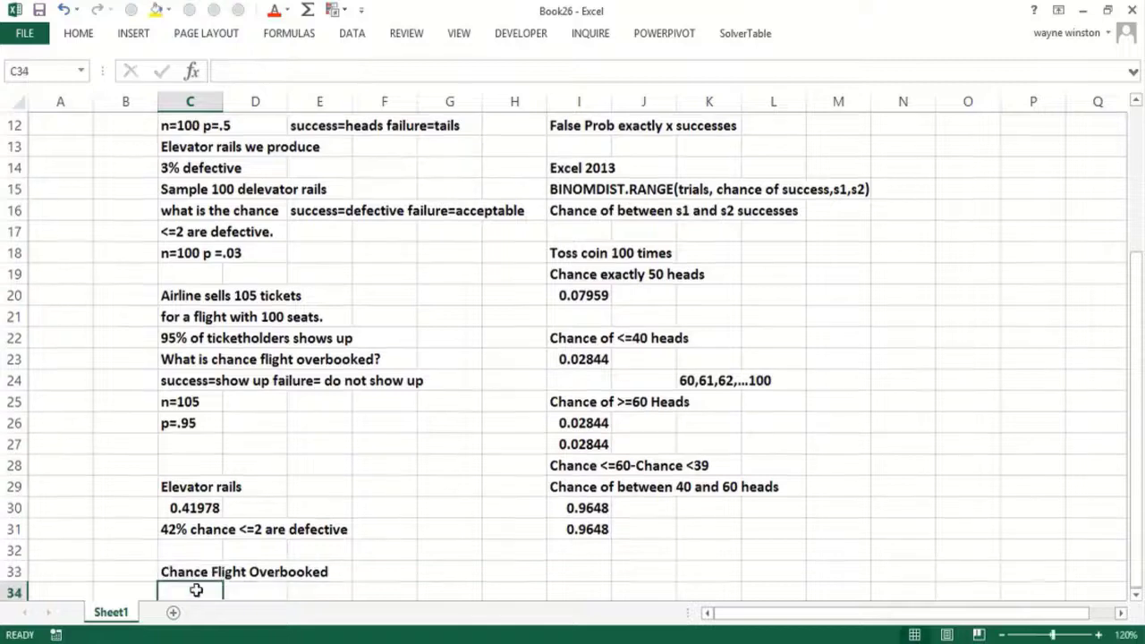
{"action": "type", "text": ">=100"}
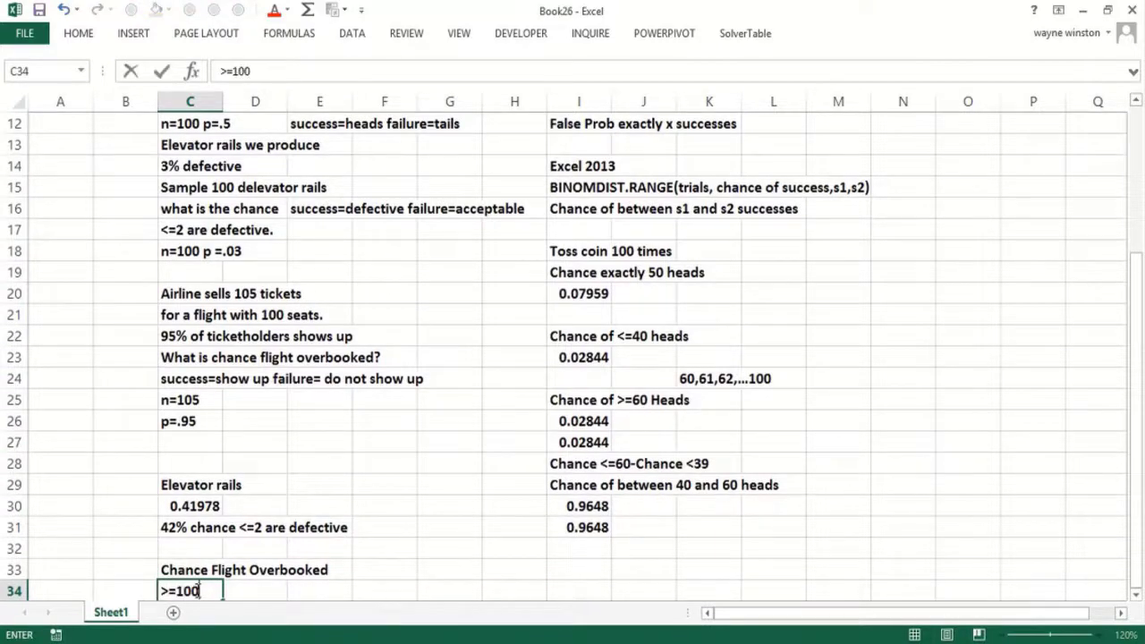
{"action": "key", "text": "BackSpace"}
{"action": "type", "text": "1 show up"}
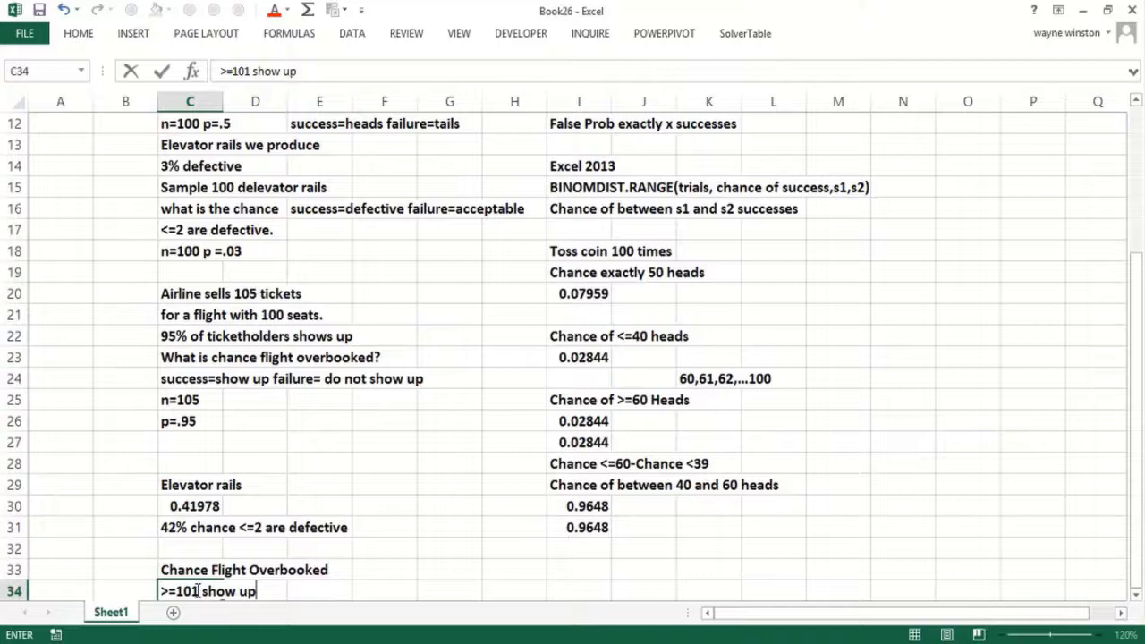
{"action": "key", "text": "Return"}
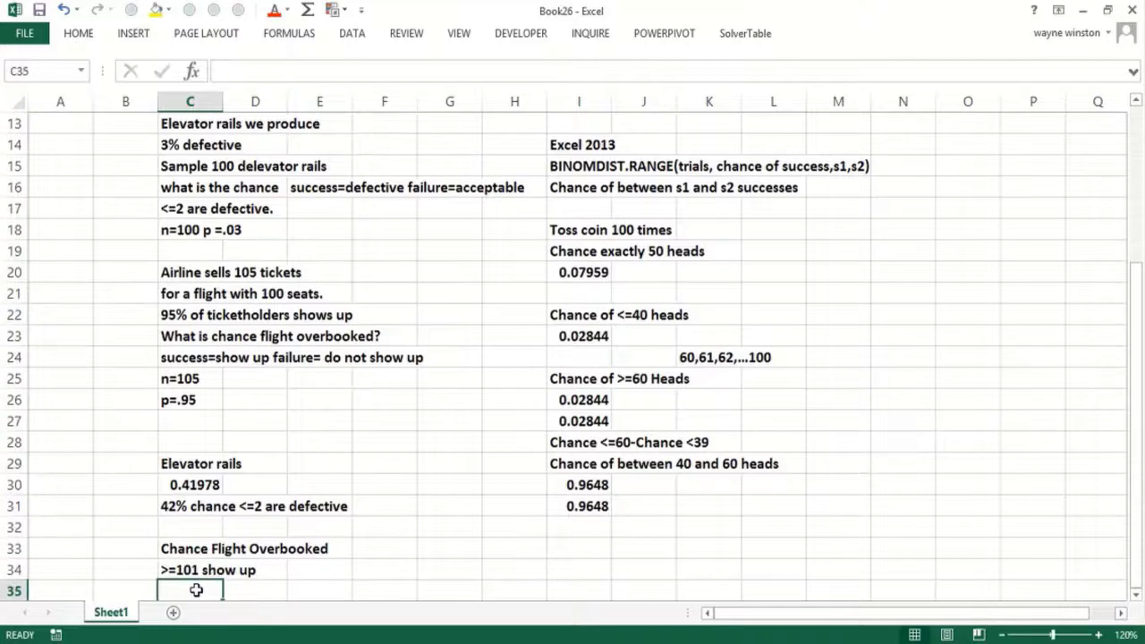
{"action": "type", "text": "'1-Prob"}
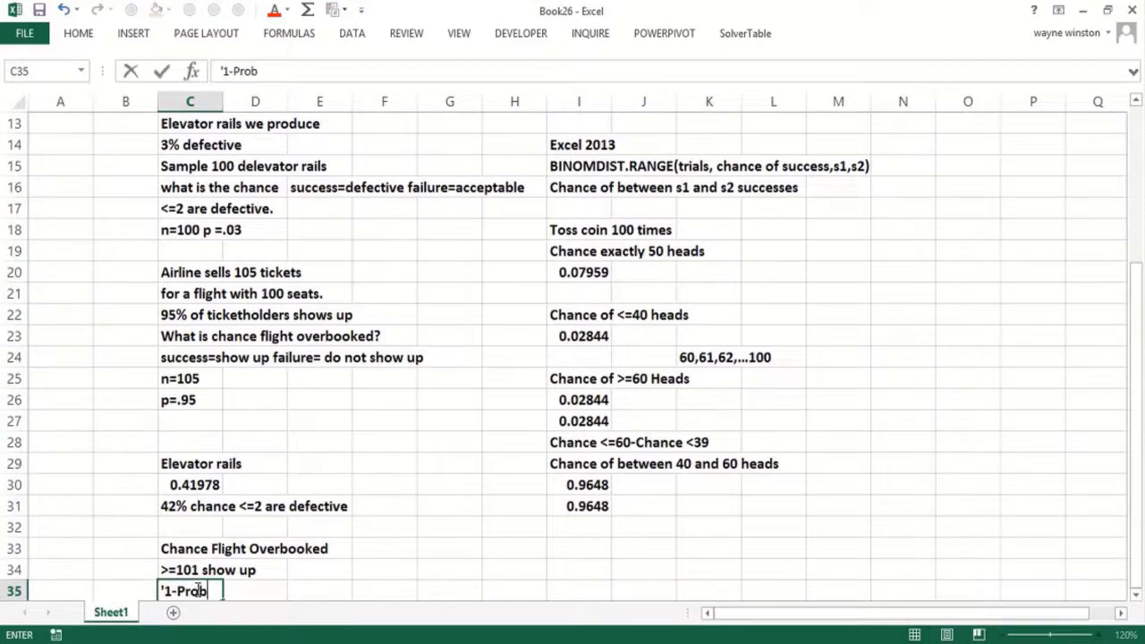
{"action": "type", "text": " <=100"}
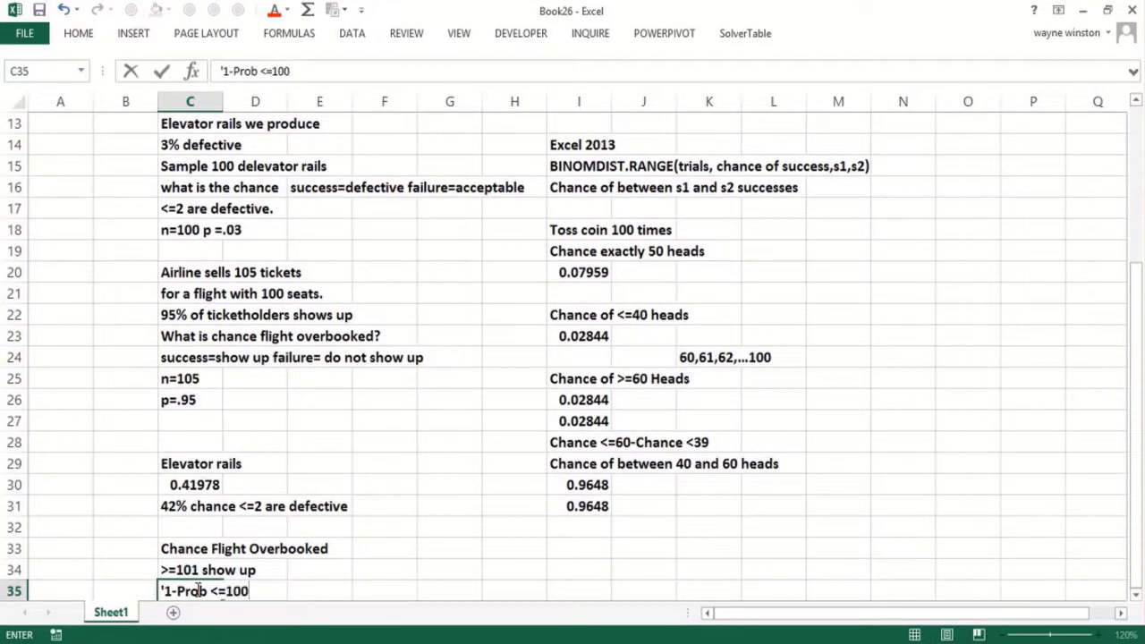
{"action": "key", "text": "ctrl+Return"}
{"action": "key", "text": "Return"}
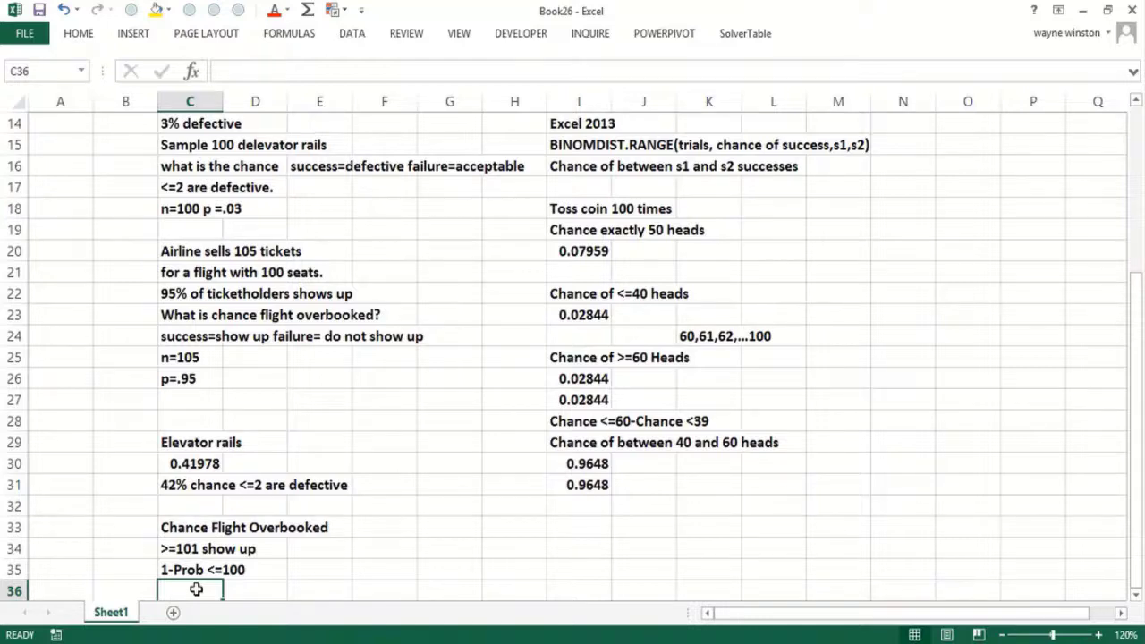
- Enter =1-BINOM.DIST(100,105,.95,TRUE) in C36, giving 0.39243
{"action": "type", "text": "=bin"}
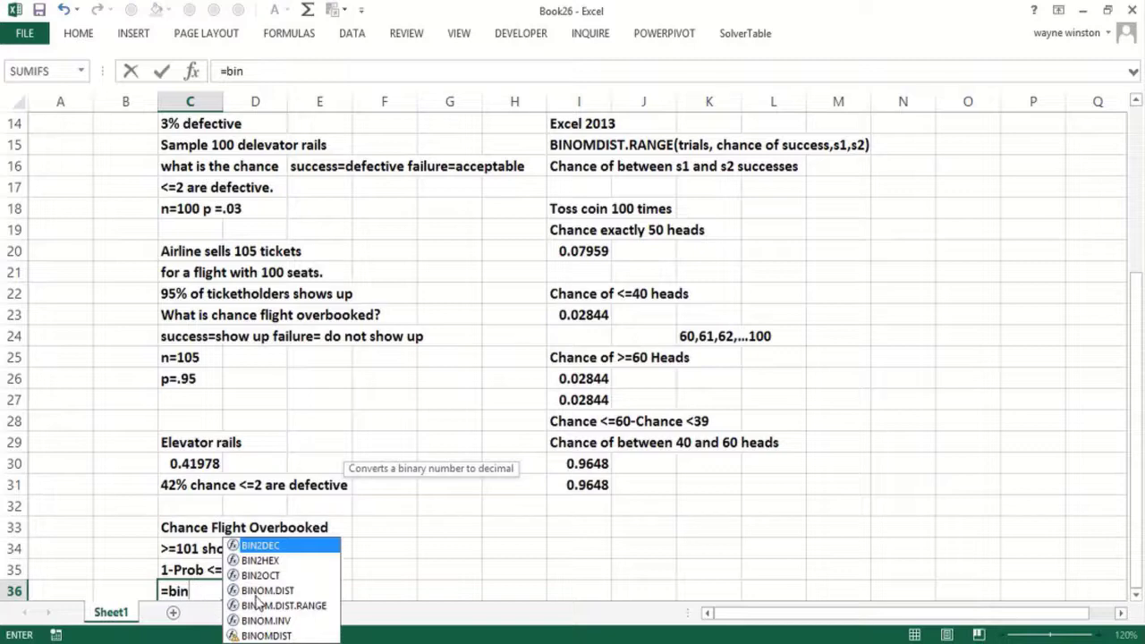
{"action": "double_click", "coordinate": [260, 590]}
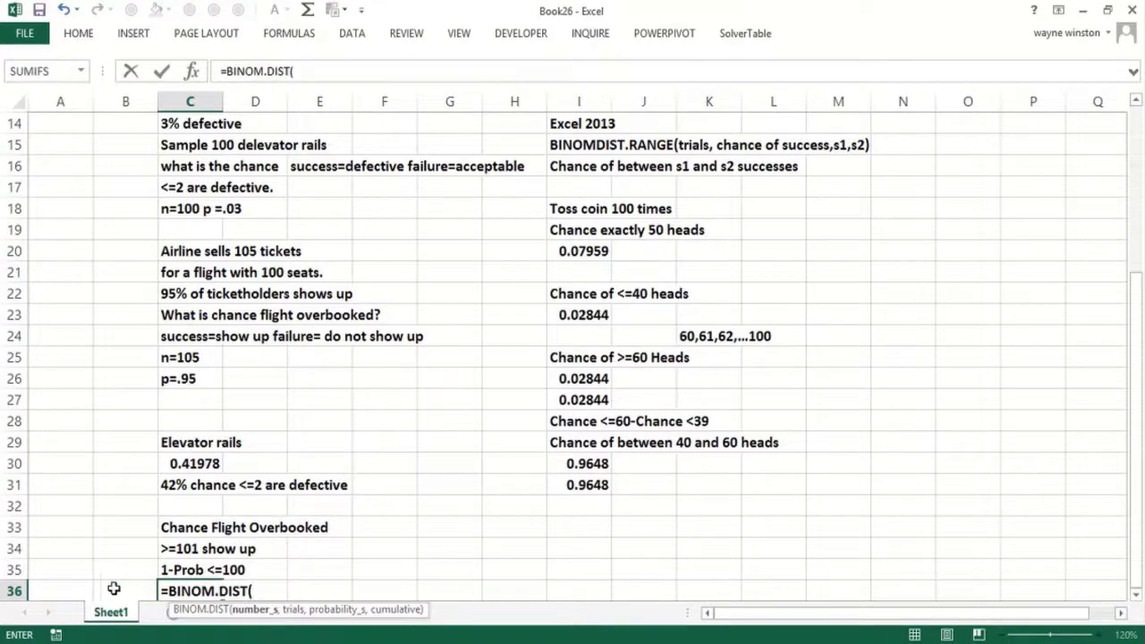
{"action": "left_click", "coordinate": [166, 591]}
{"action": "type", "text": "1-"}
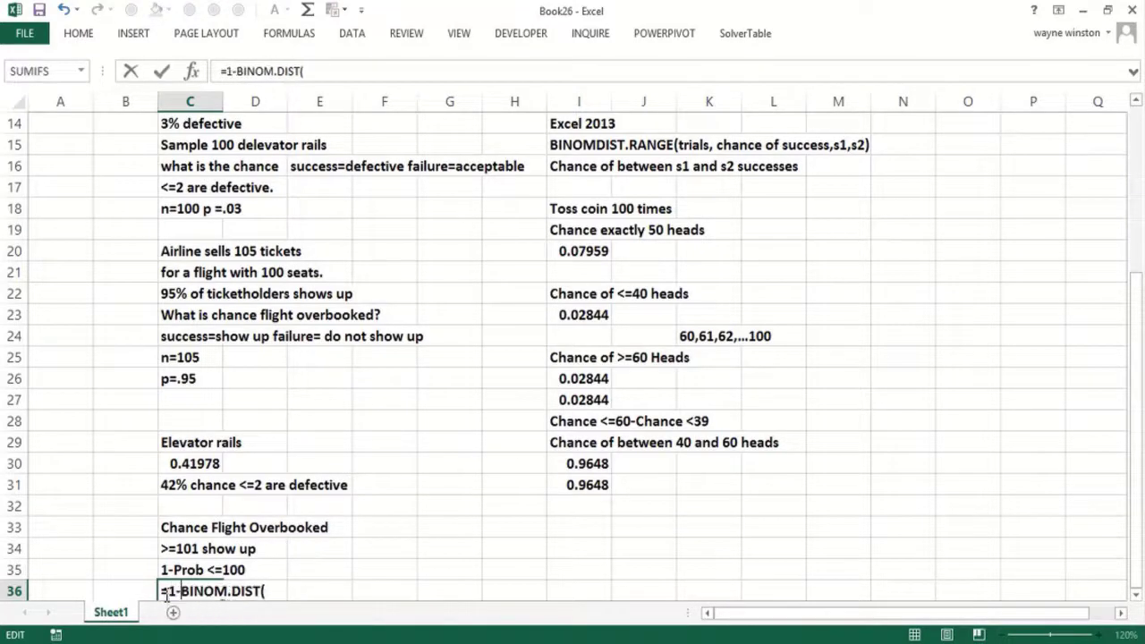
{"action": "left_click", "coordinate": [276, 589]}
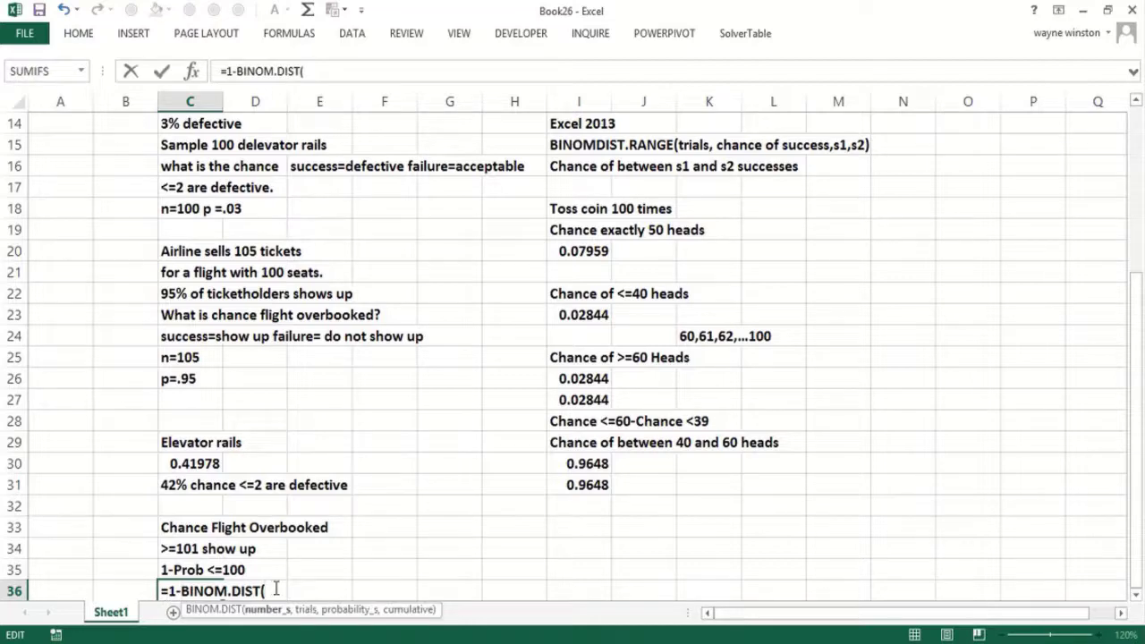
{"action": "type", "text": "100,10"}
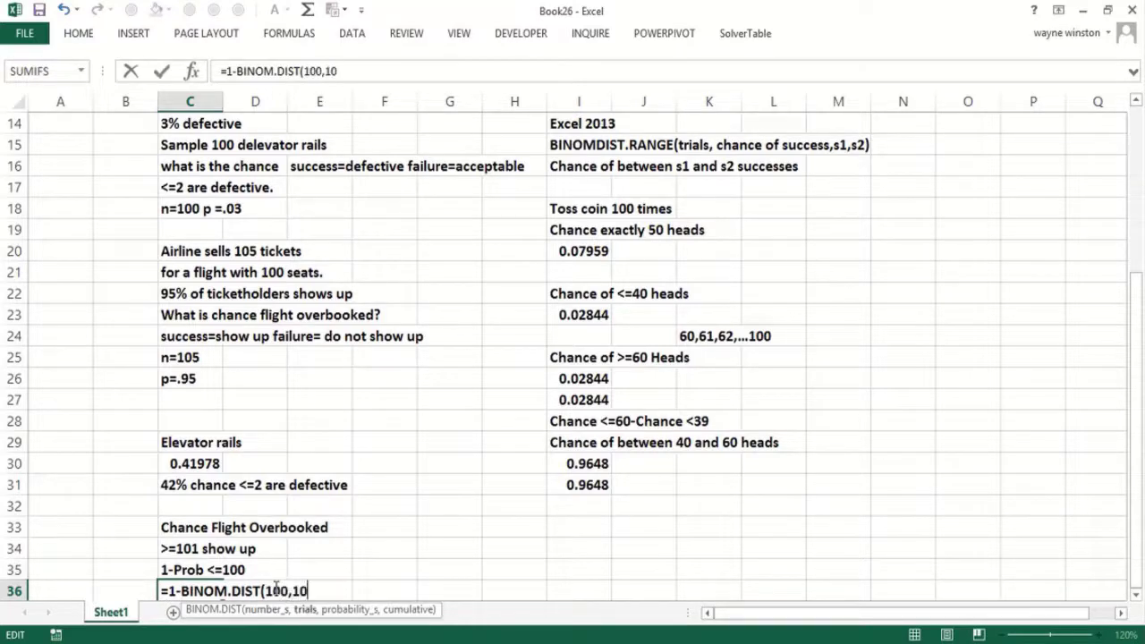
{"action": "type", "text": "5,.95,true"}
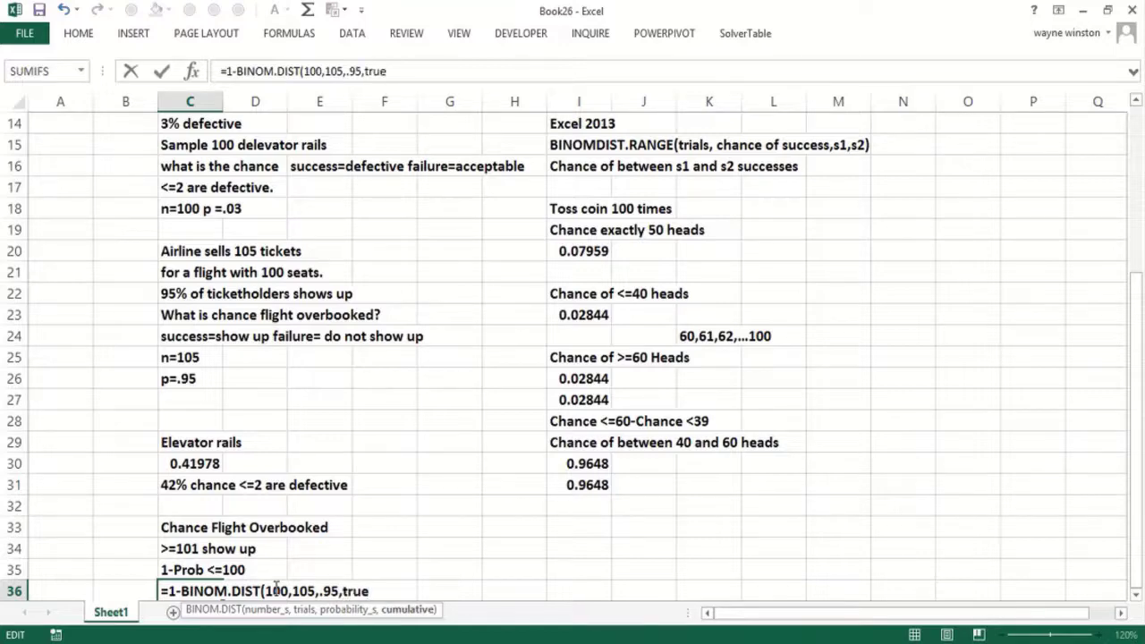
{"action": "type", "text": ")"}
{"action": "key", "text": "Return"}
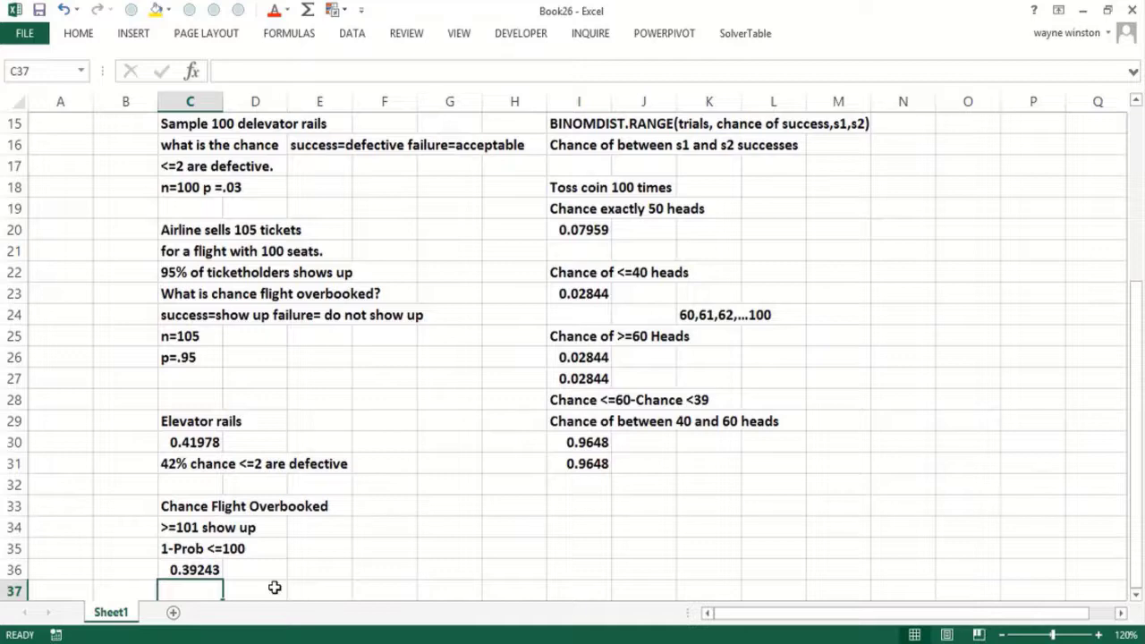
{"action": "type", "text": "=bin"}
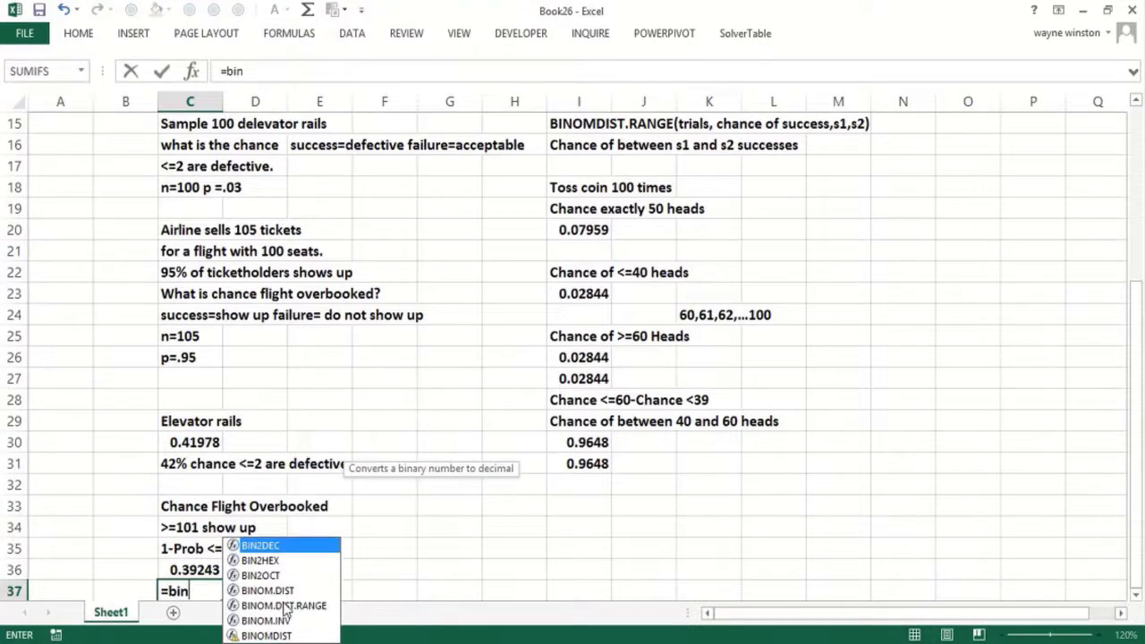
- Enter =BINOM.DIST.RANGE(105,.95,101,105) in C37, which also returns 0.39243
{"action": "double_click", "coordinate": [281, 605]}
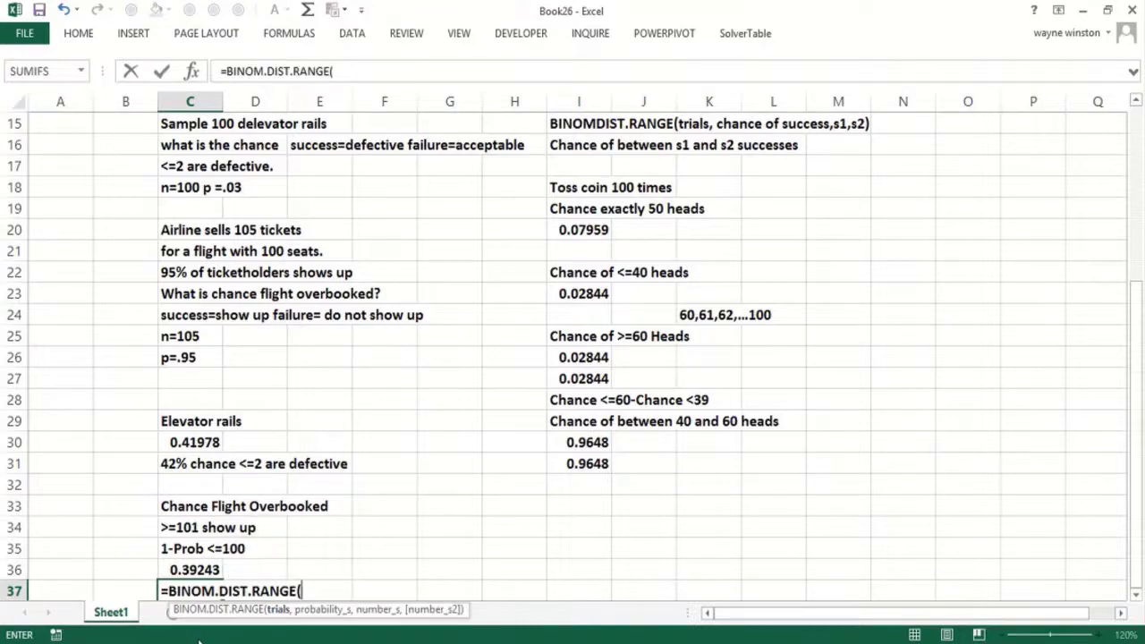
{"action": "type", "text": "105,"}
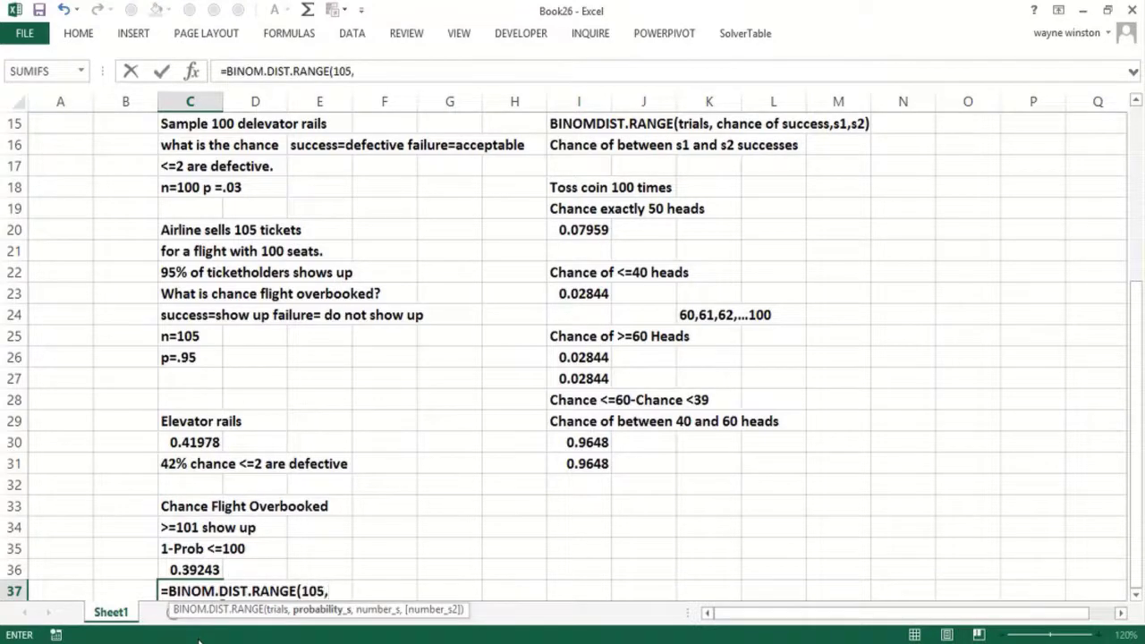
{"action": "type", "text": ".95,"}
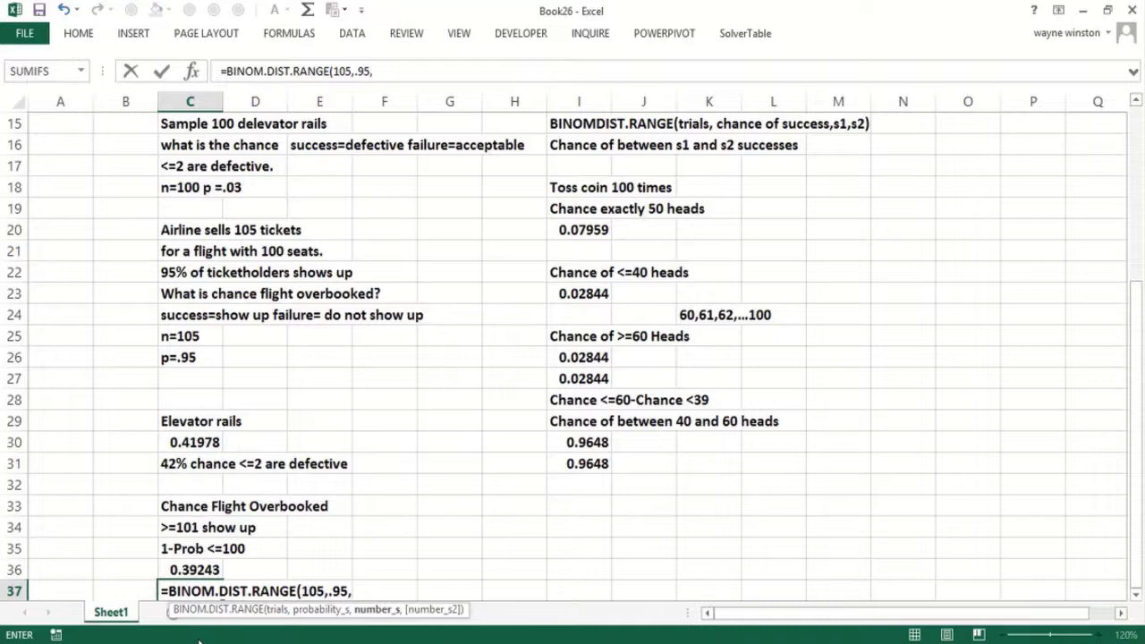
{"action": "type", "text": "101,105"}
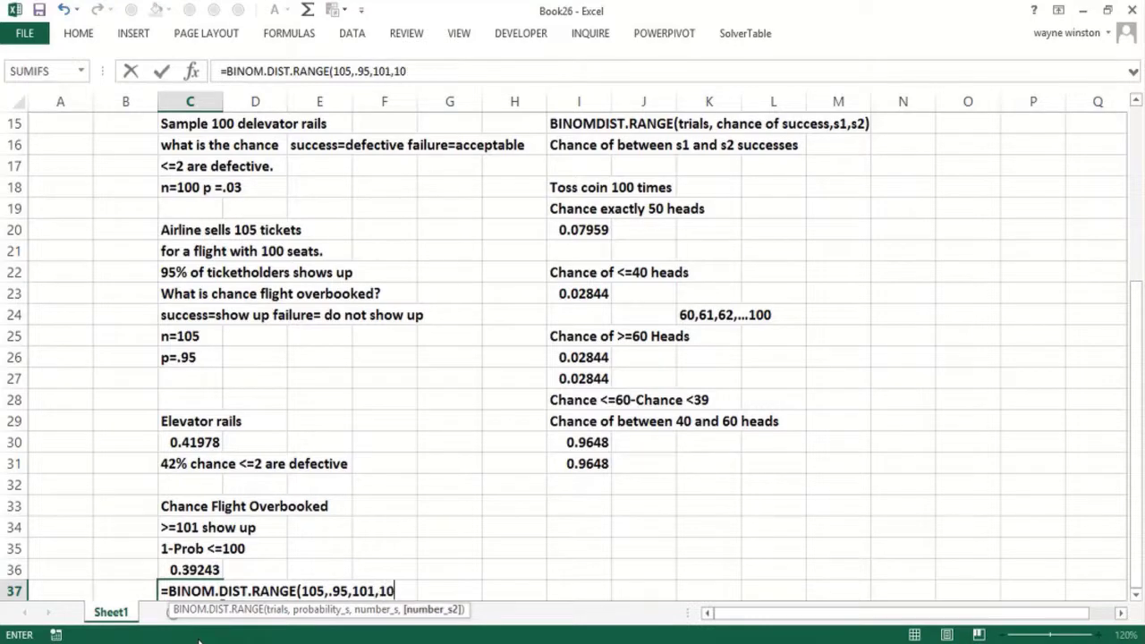
{"action": "type", "text": ")"}
{"action": "key", "text": "Return"}
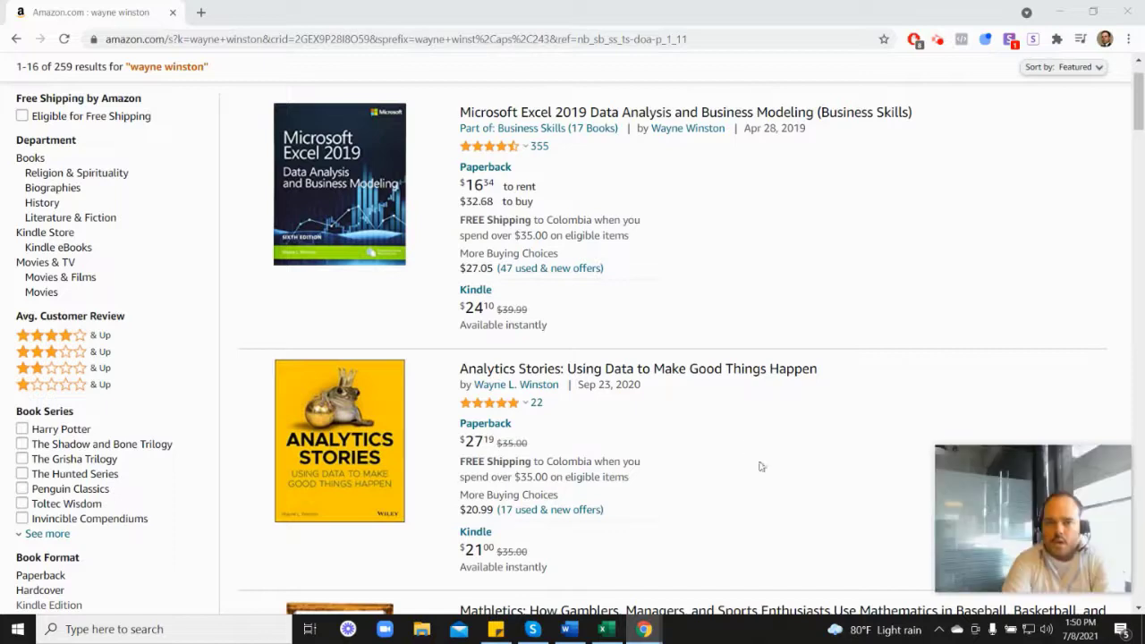
- Scroll through Amazon's listing of the author's books, down to Analytics Stories and Mathletics
{"action": "mouse_move", "coordinate": [491, 155]}
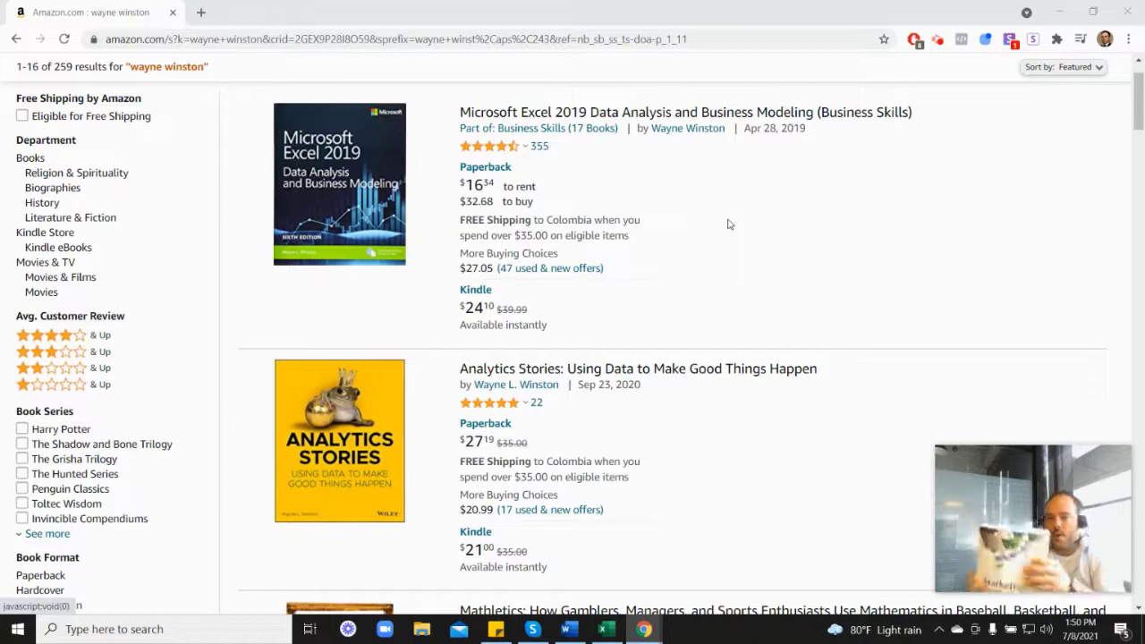
{"action": "scroll", "coordinate": [916, 403], "scroll_direction": "down", "scroll_amount": 6}
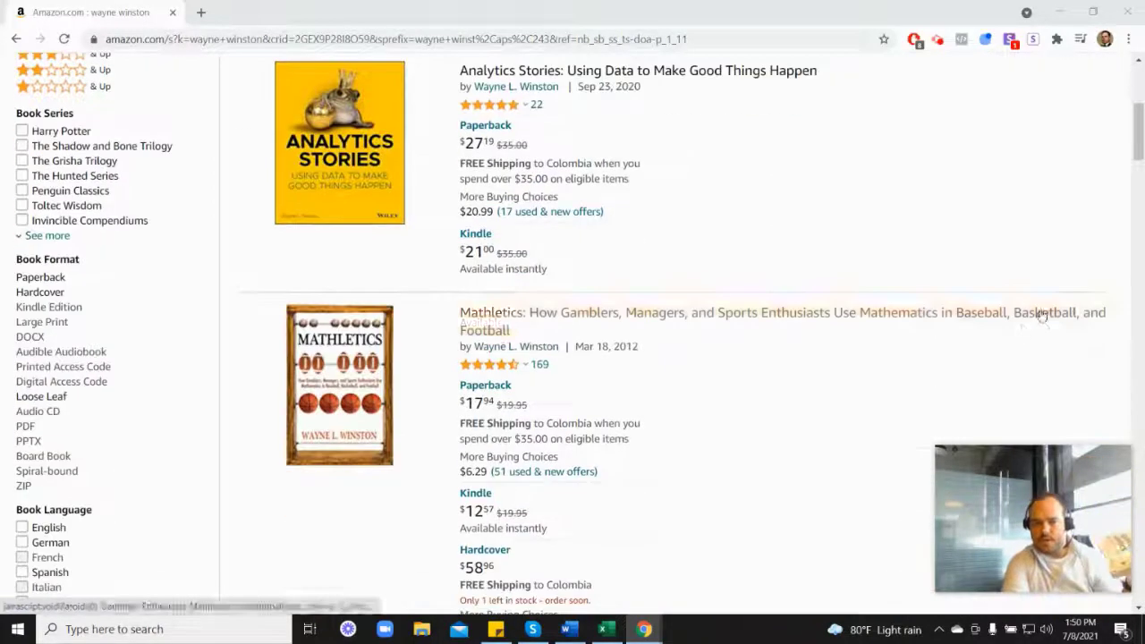
{"action": "scroll", "coordinate": [917, 444], "scroll_direction": "down", "scroll_amount": 2}
{"action": "mouse_move", "coordinate": [506, 335]}
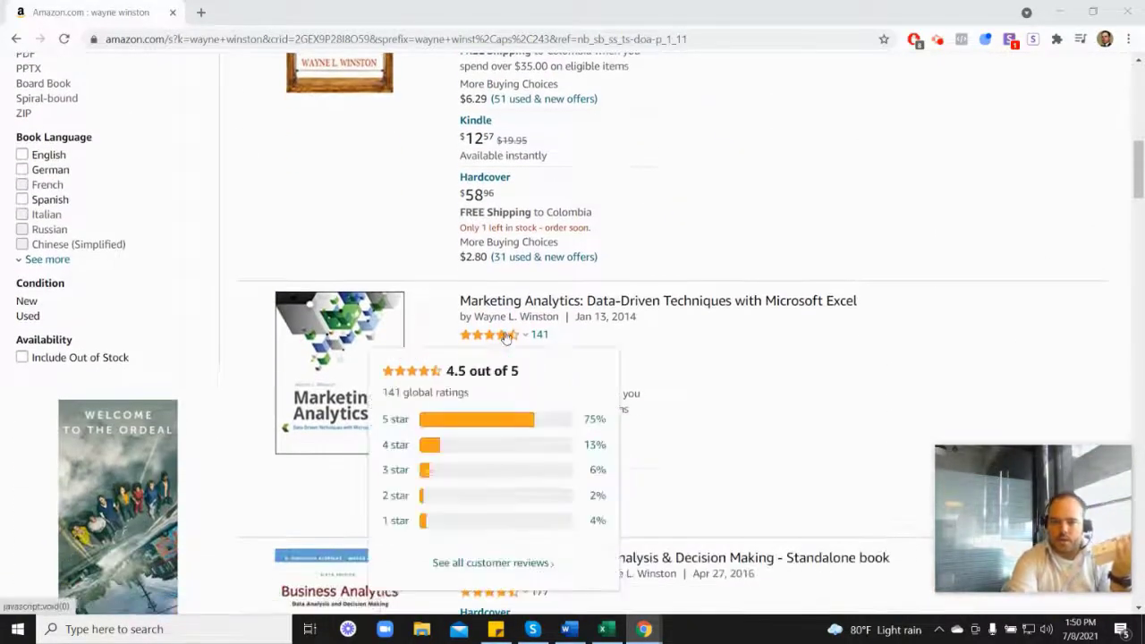
{"action": "scroll", "coordinate": [666, 340], "scroll_direction": "up", "scroll_amount": 6}
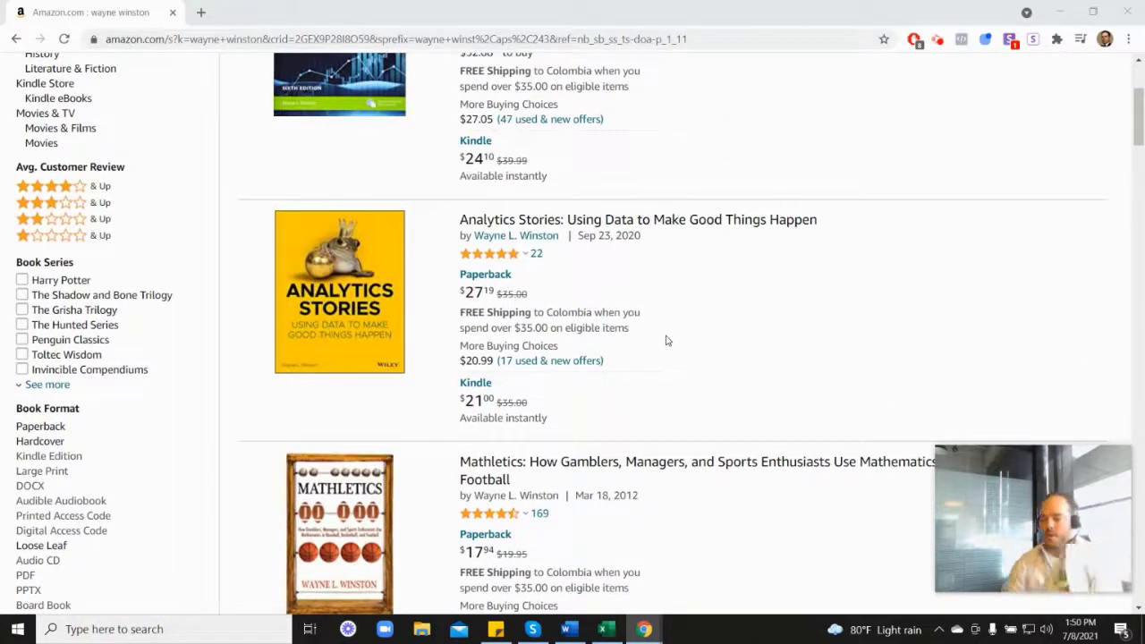